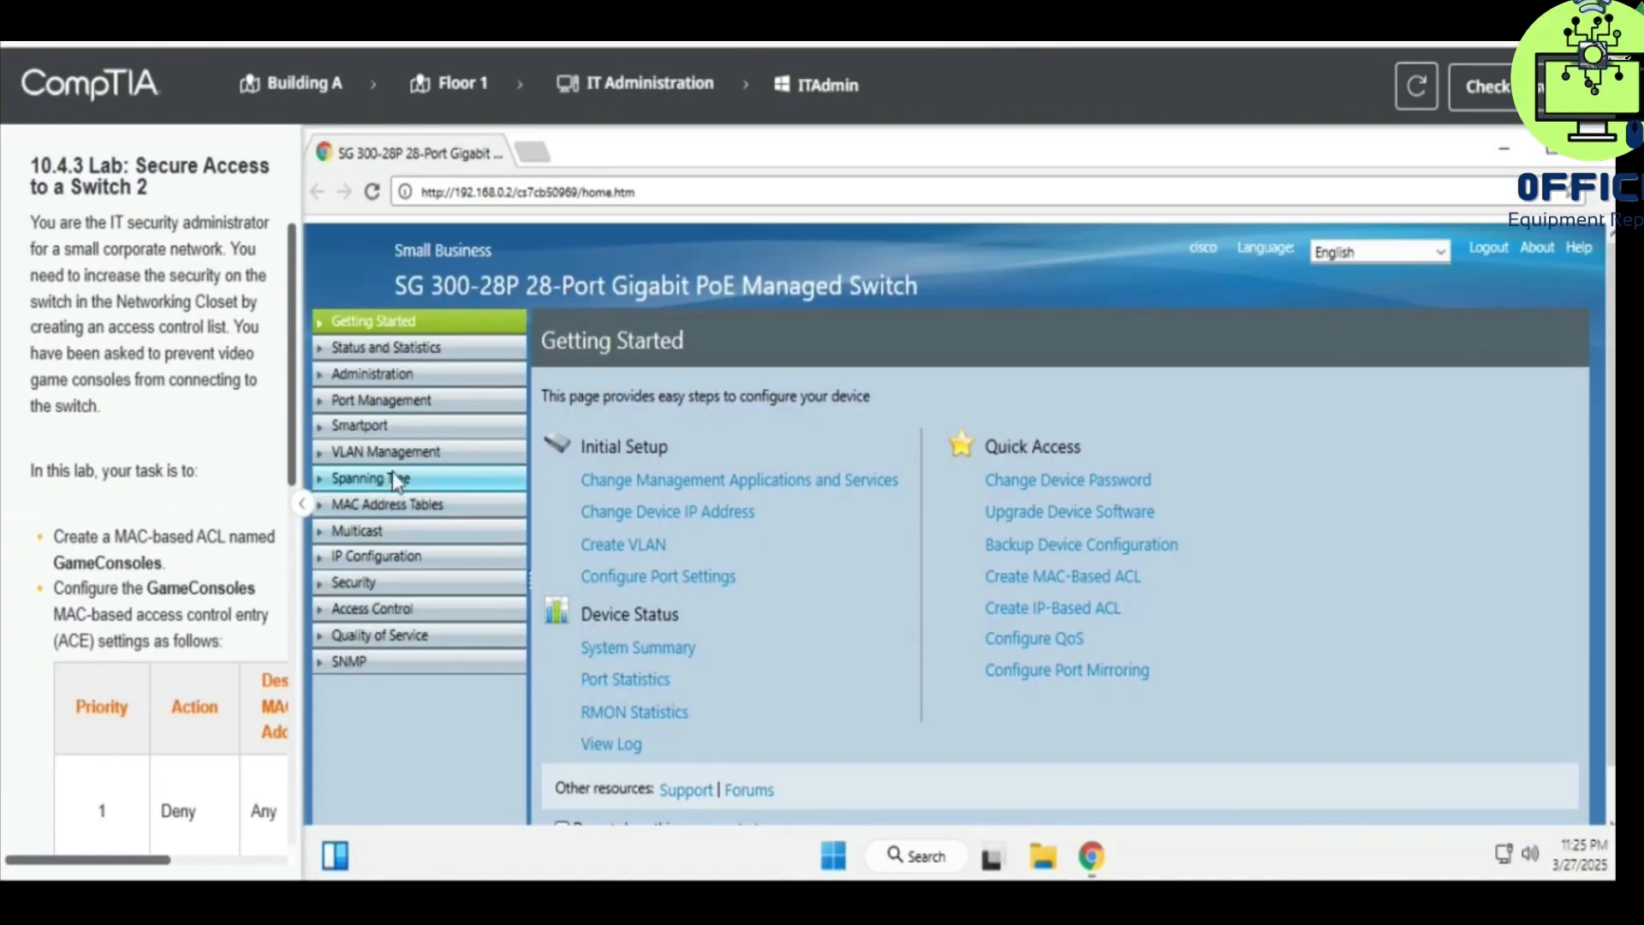
- Look over the Smartport and port settings pages, then collapse those Getting Started sections
left_click(387, 427)
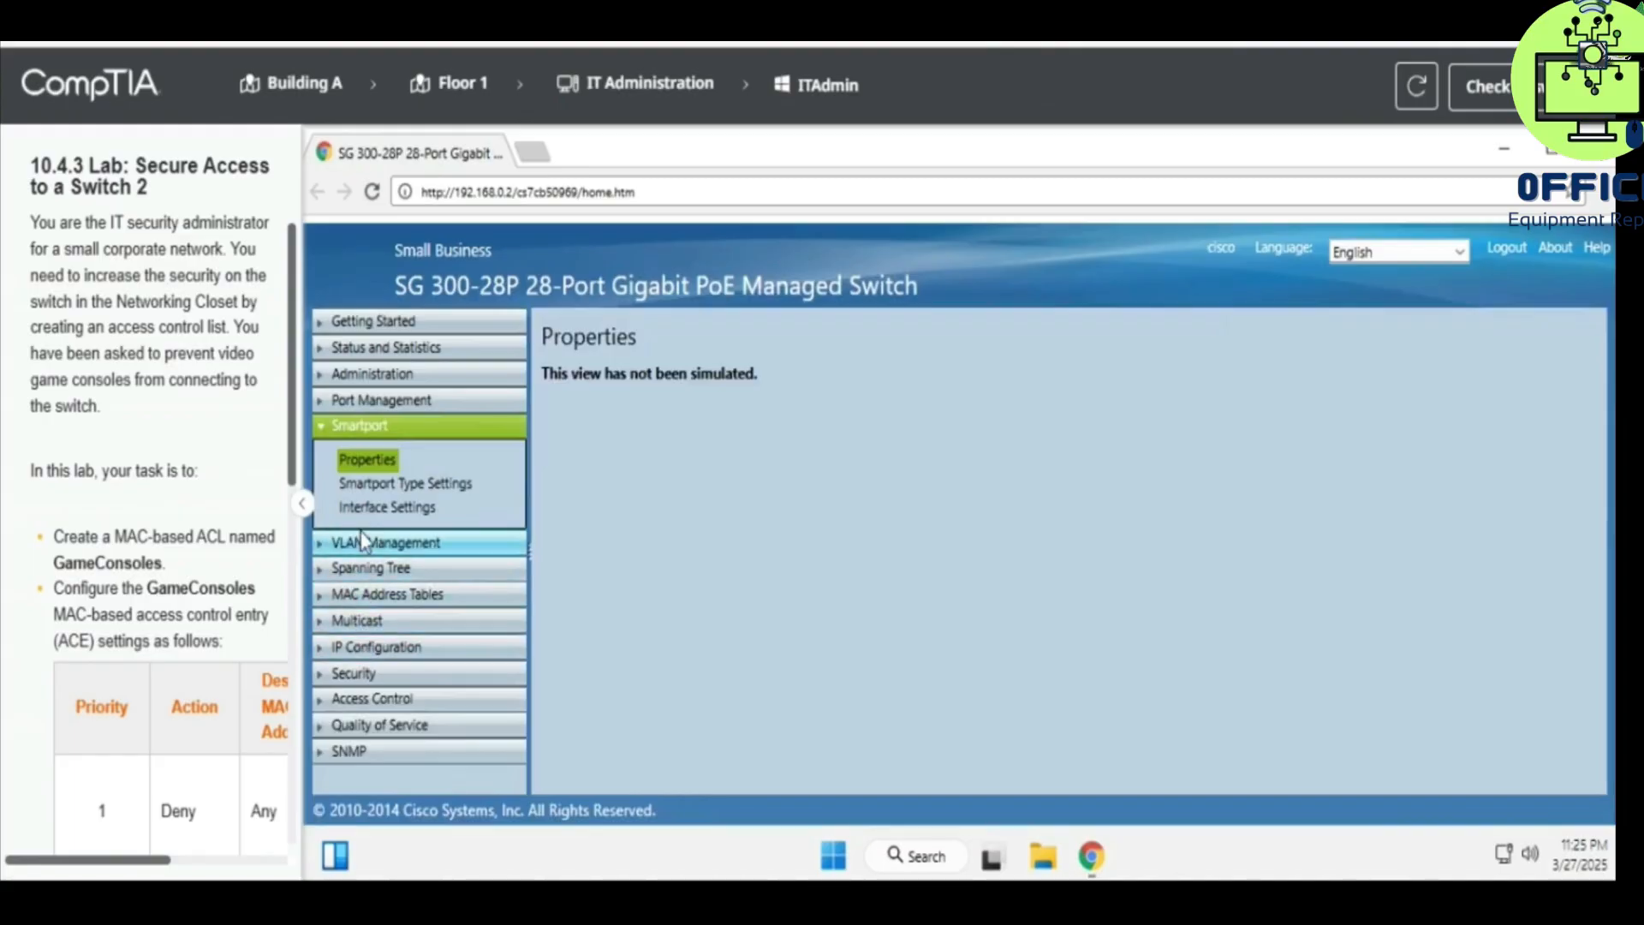
left_click(361, 399)
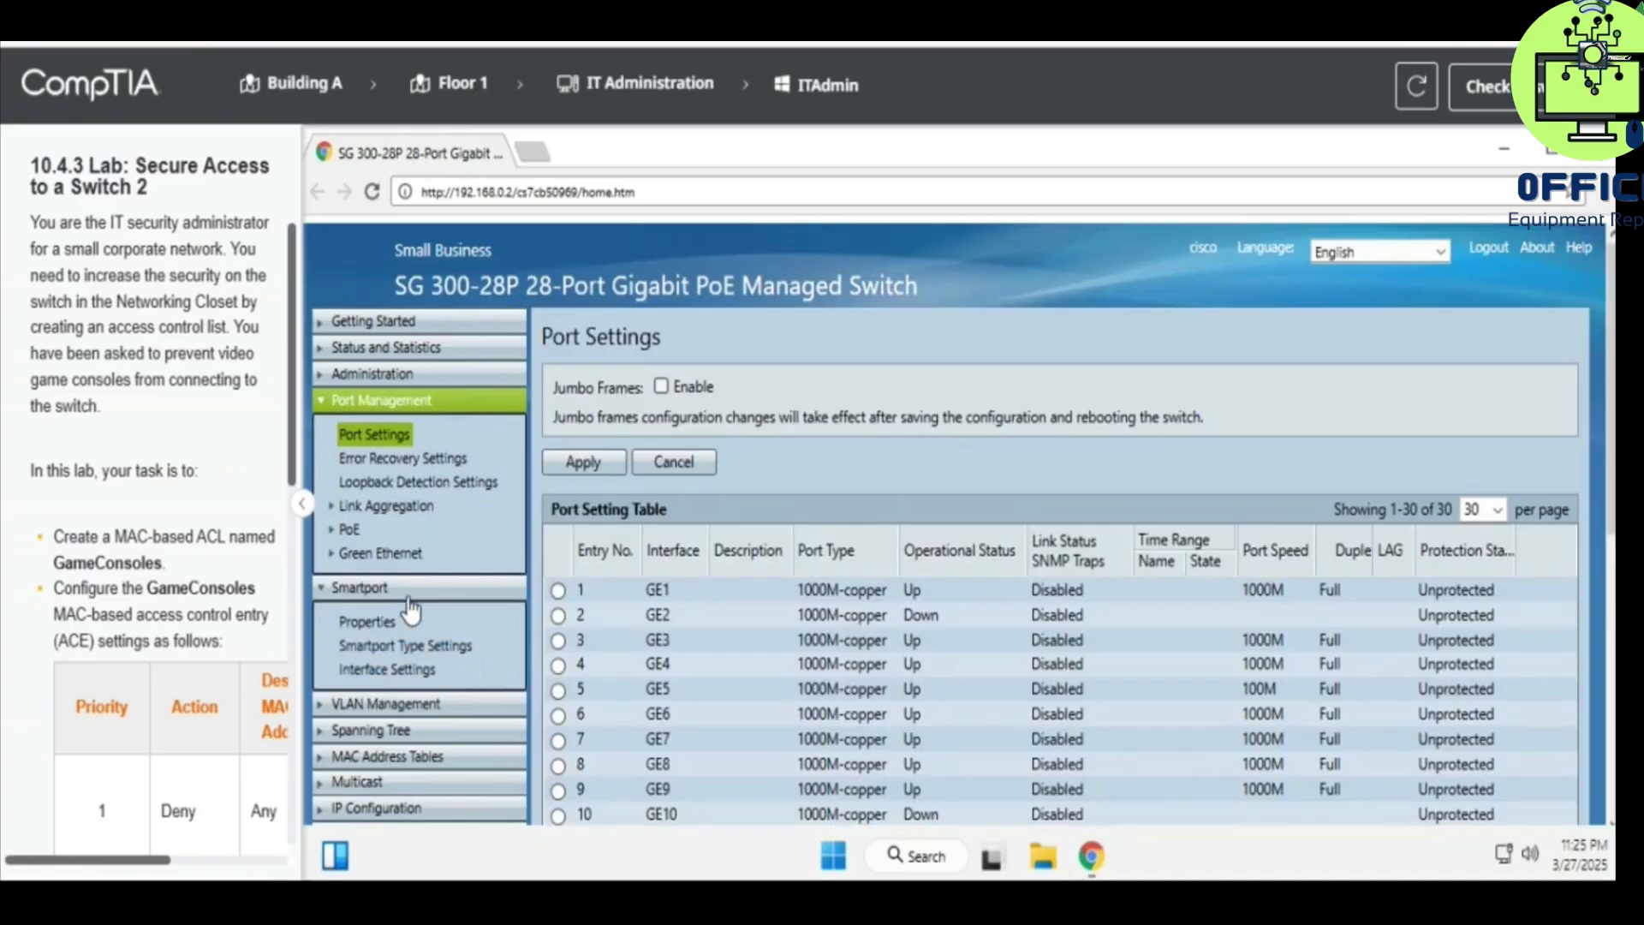
left_click(384, 320)
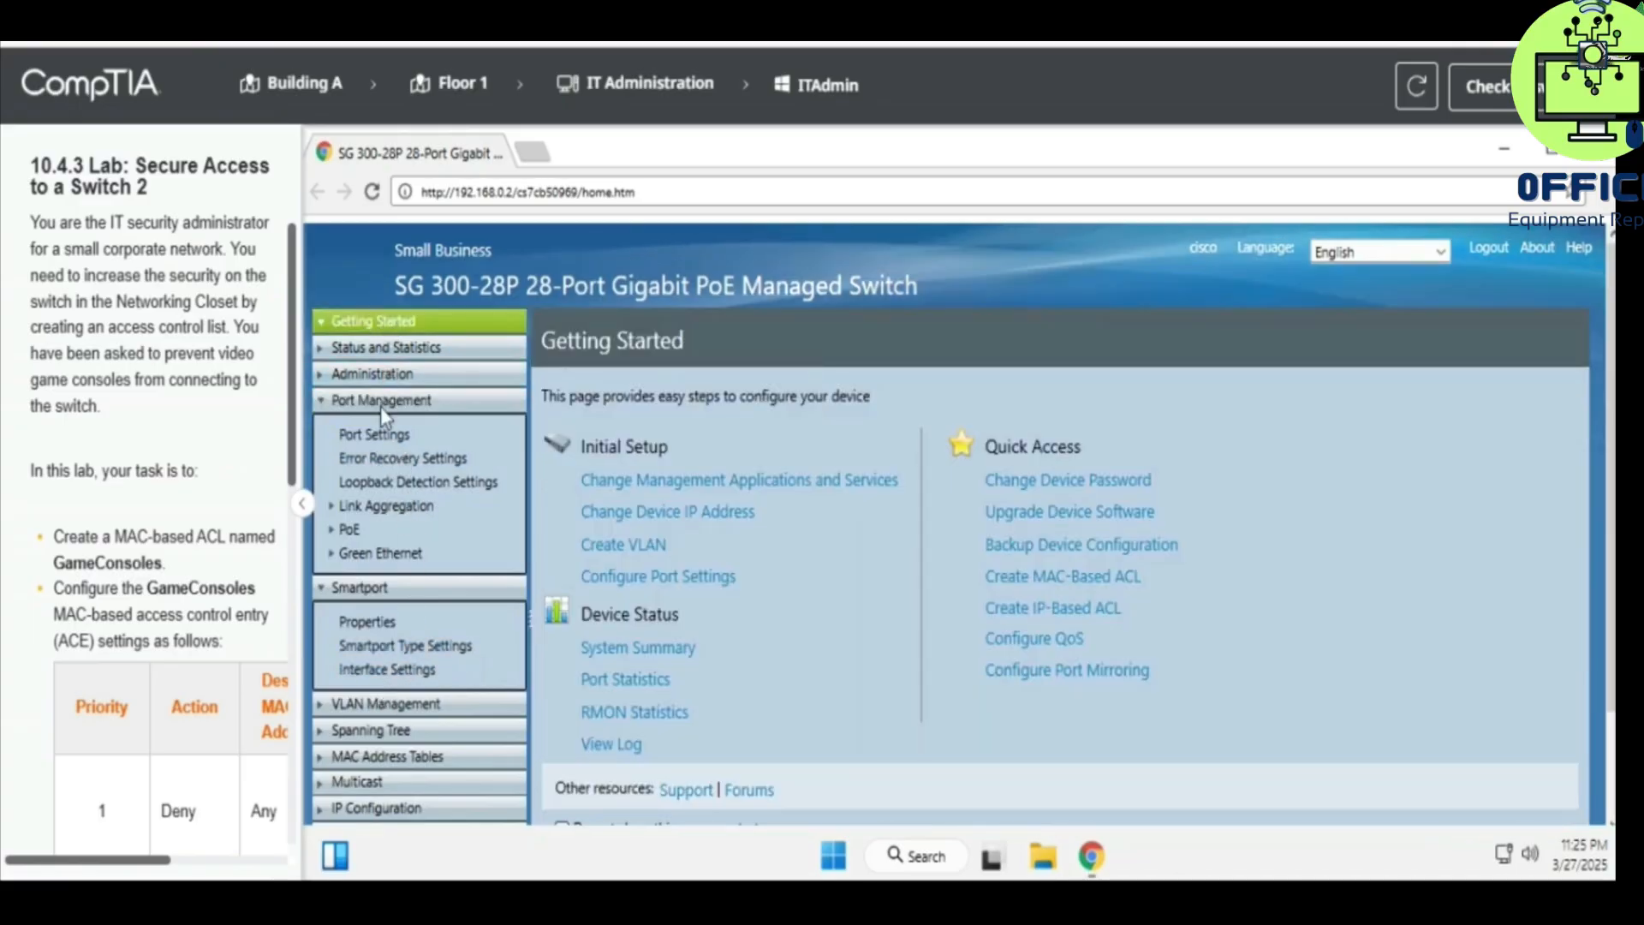
left_click(316, 399)
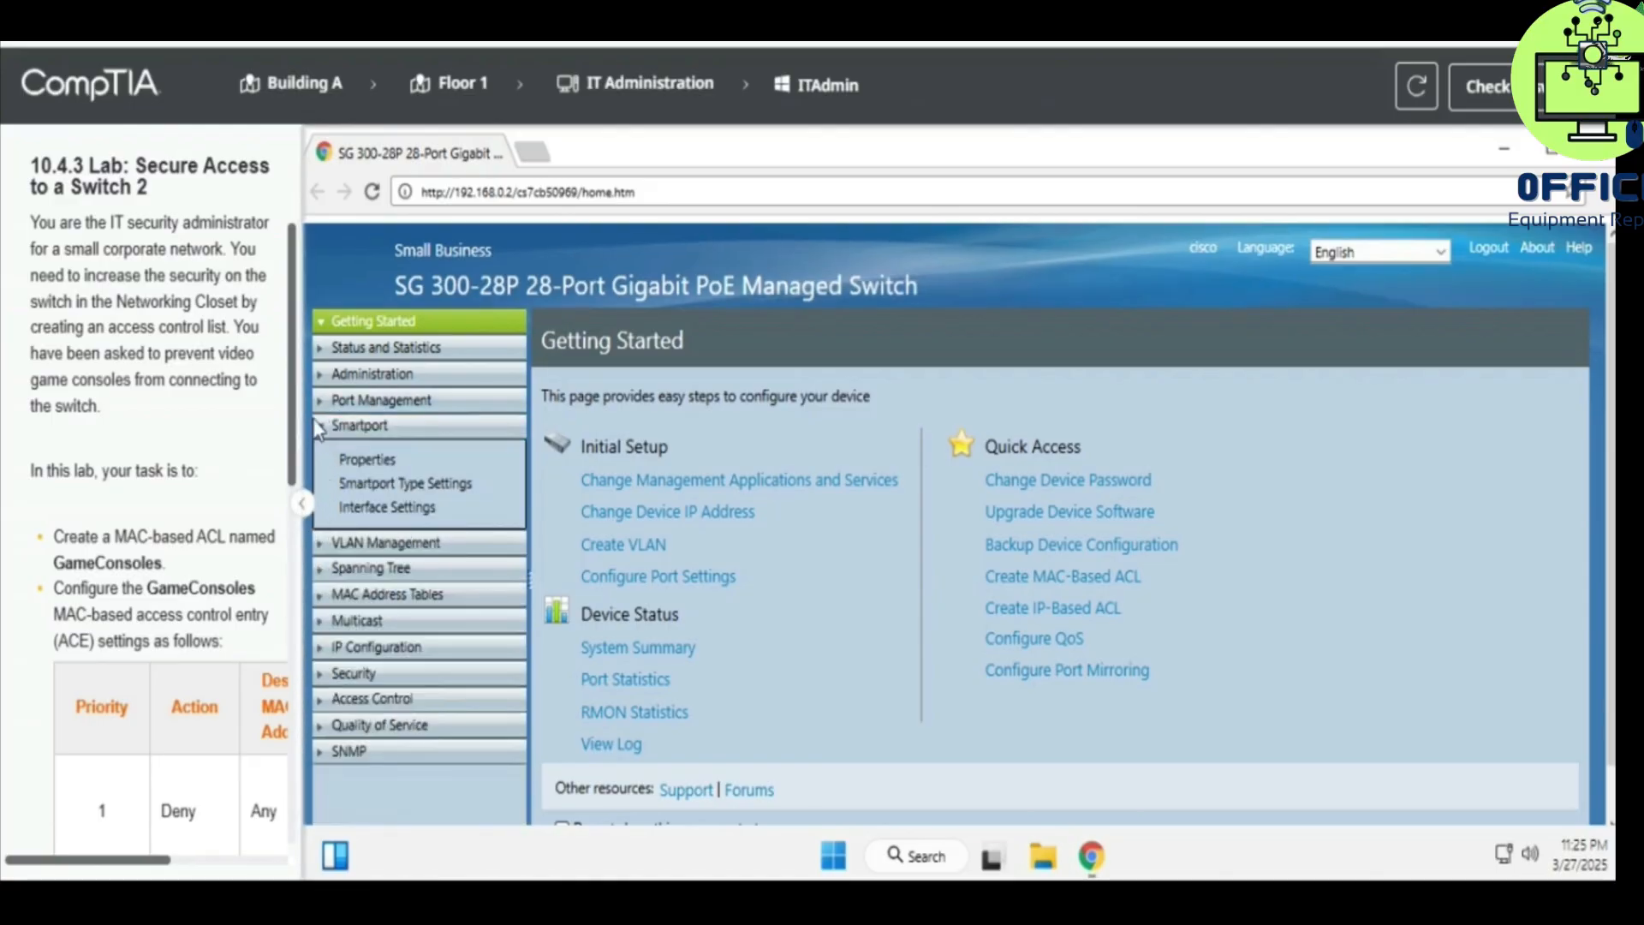
left_click(316, 425)
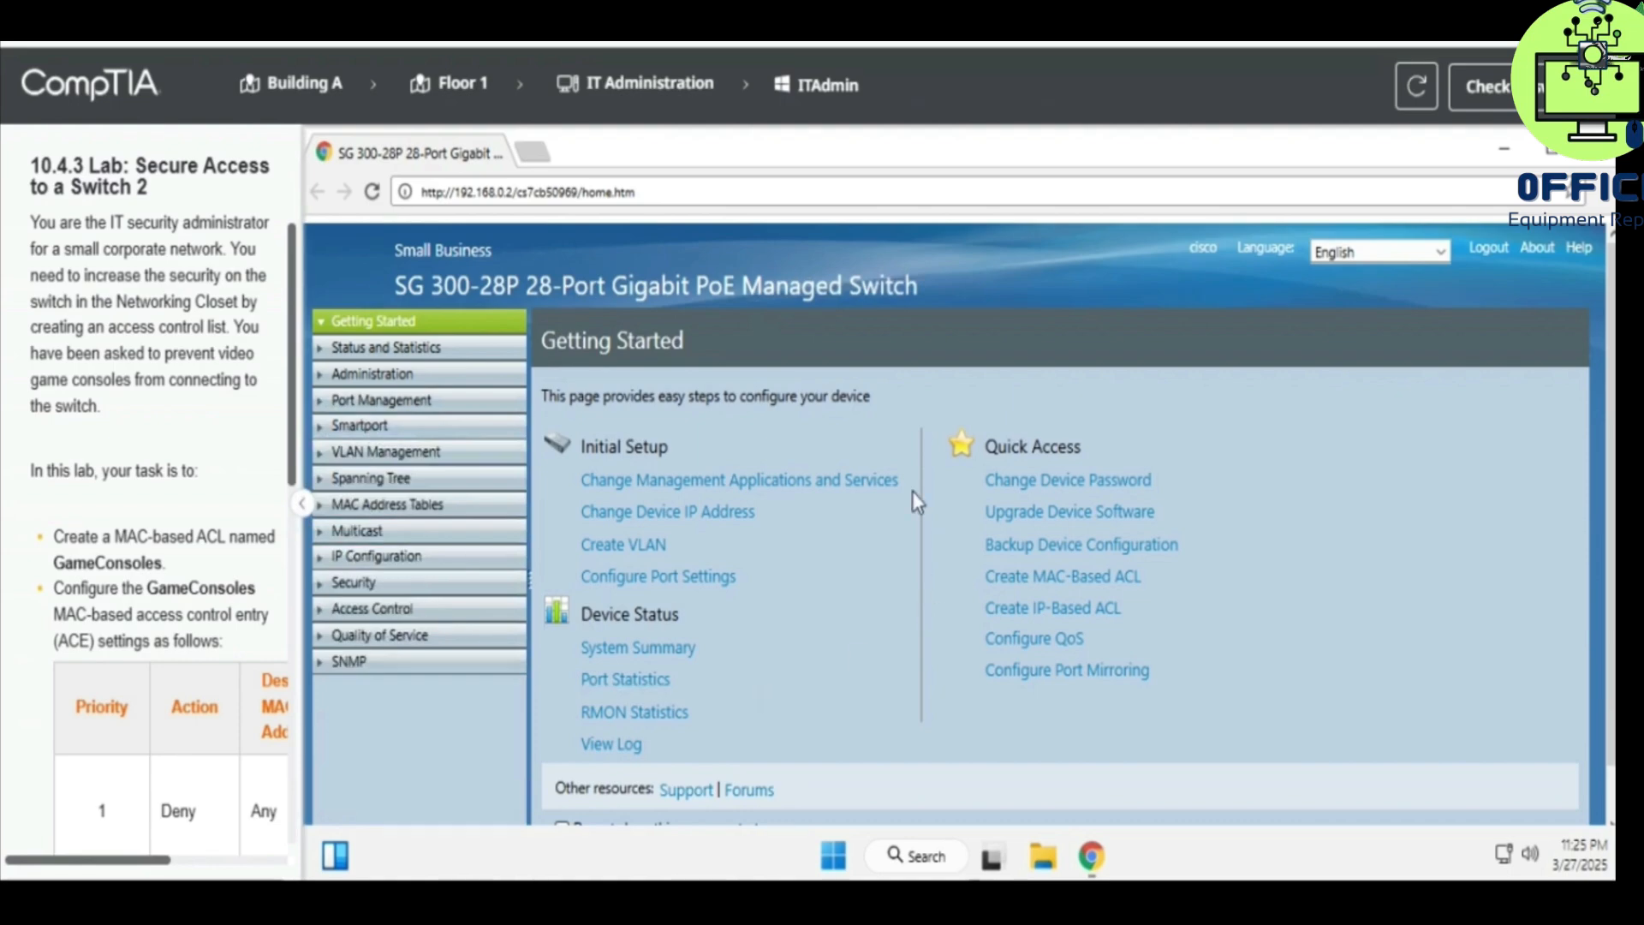
- Add a MAC-based ACL named GameConsoles and close the add window
left_click(1034, 583)
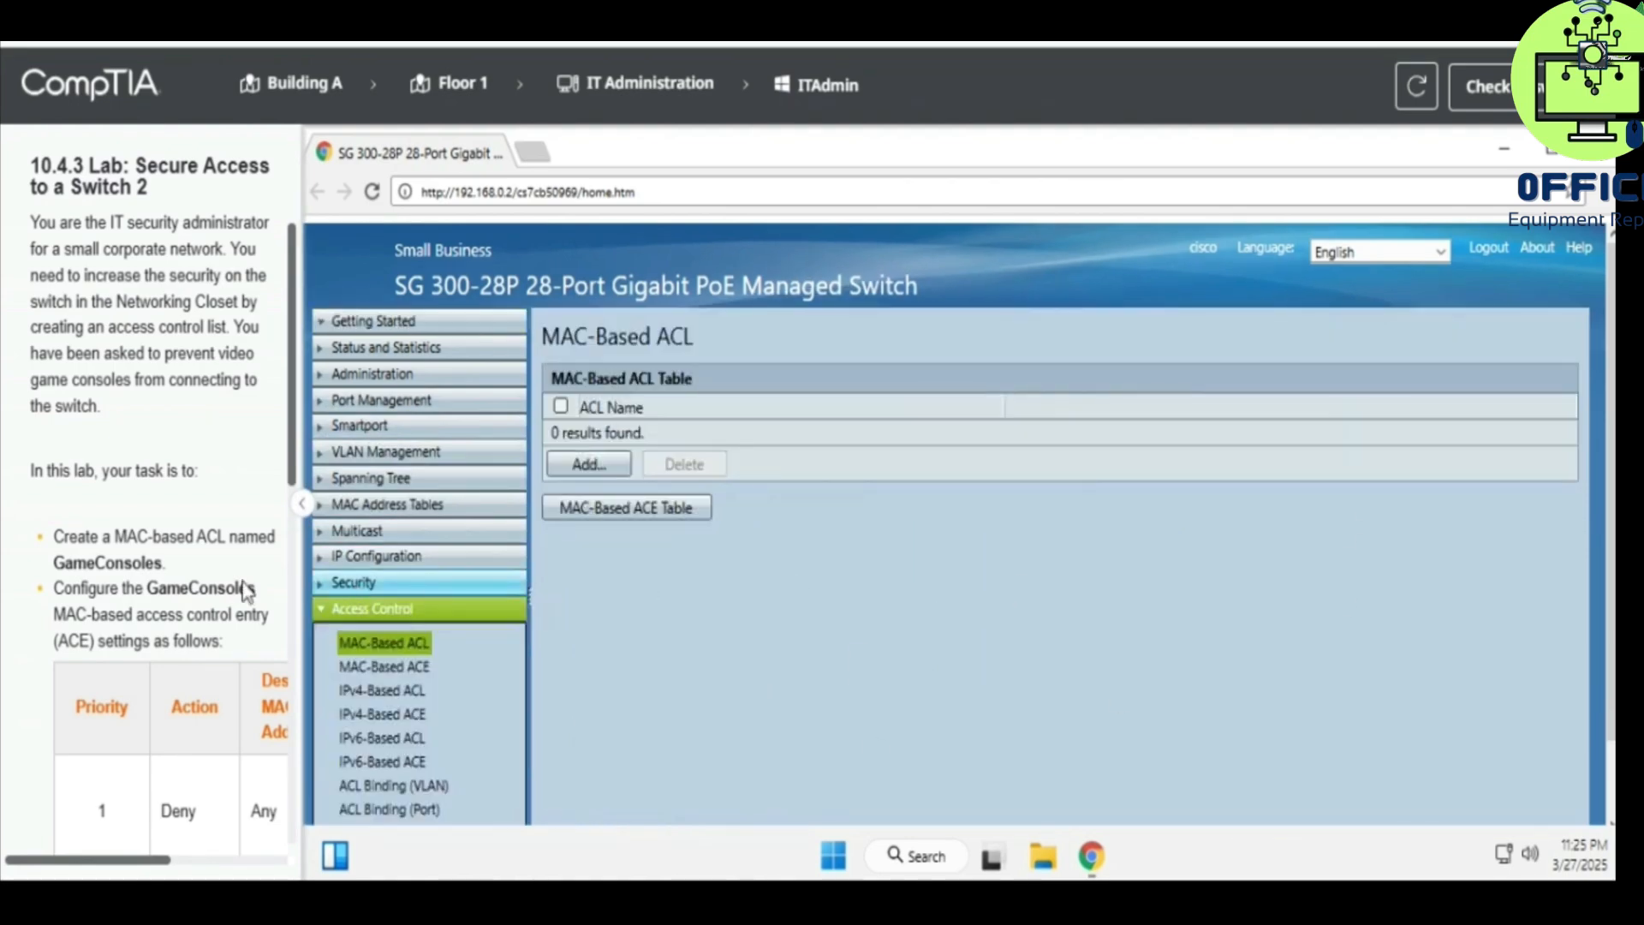
left_click(588, 464)
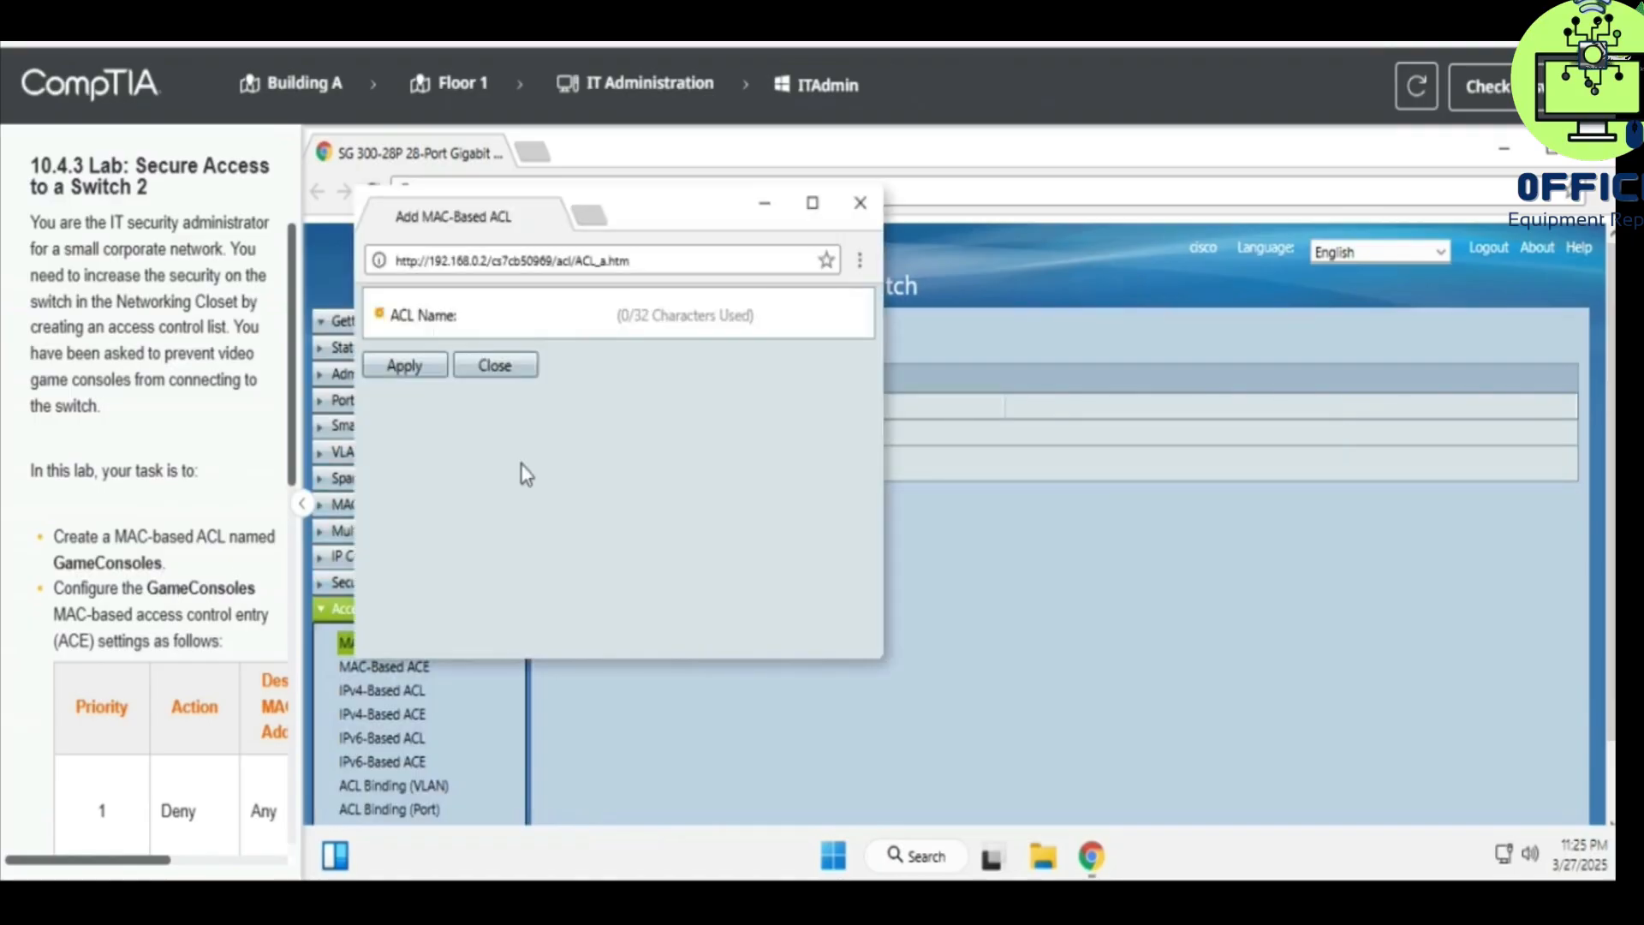
left_click(99, 563)
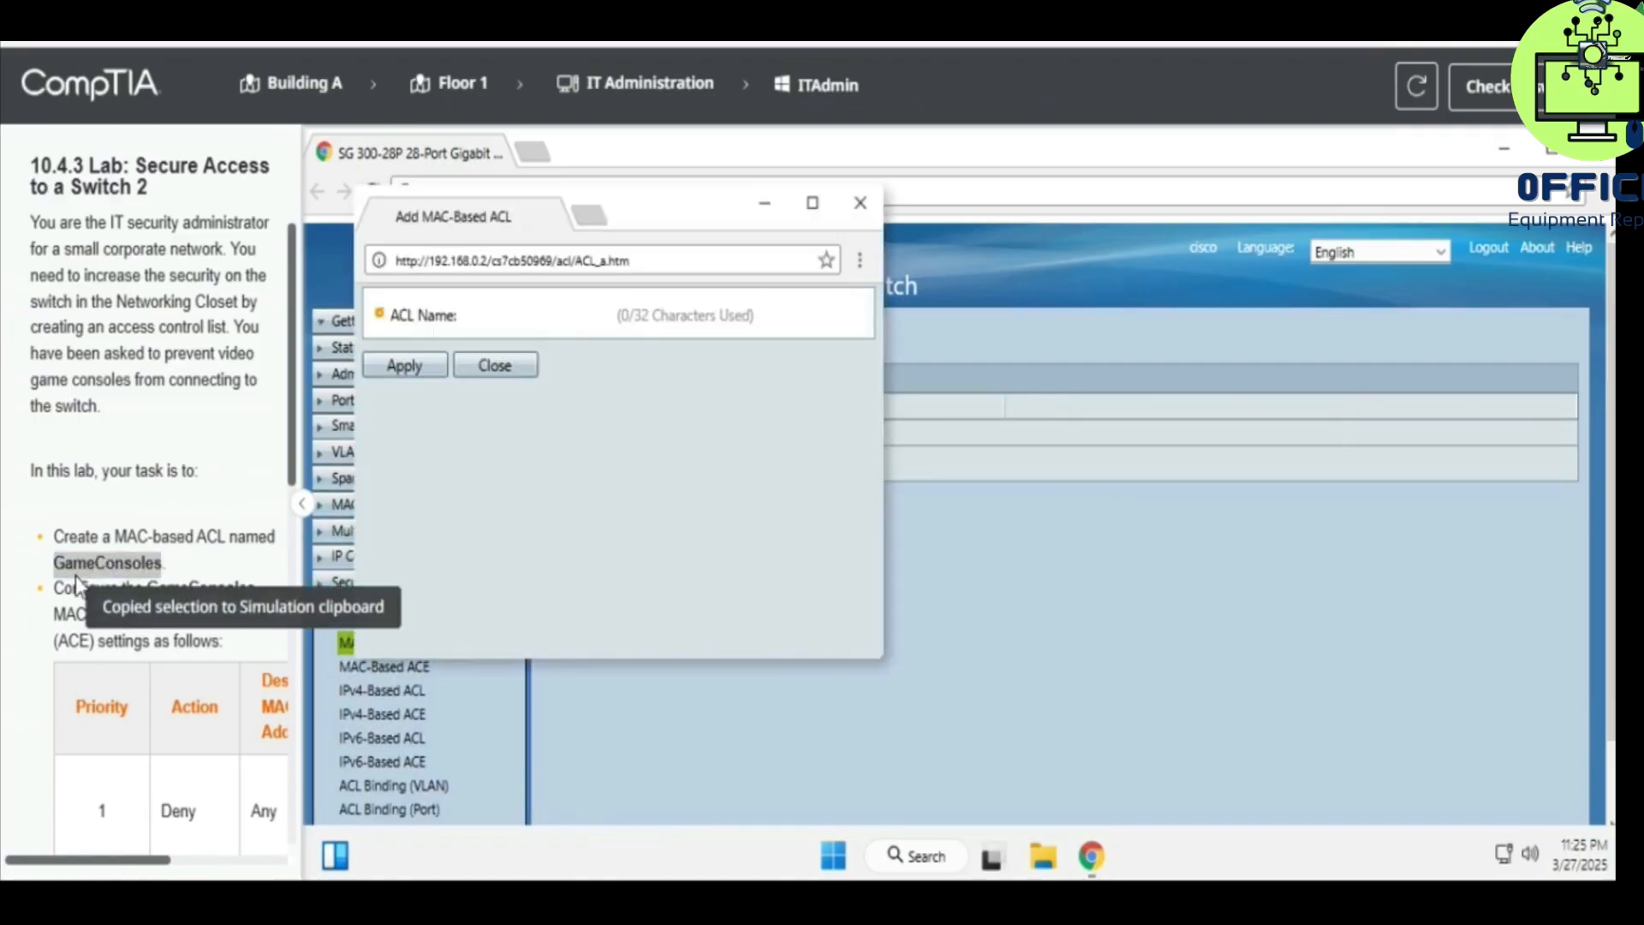
left_click(481, 315)
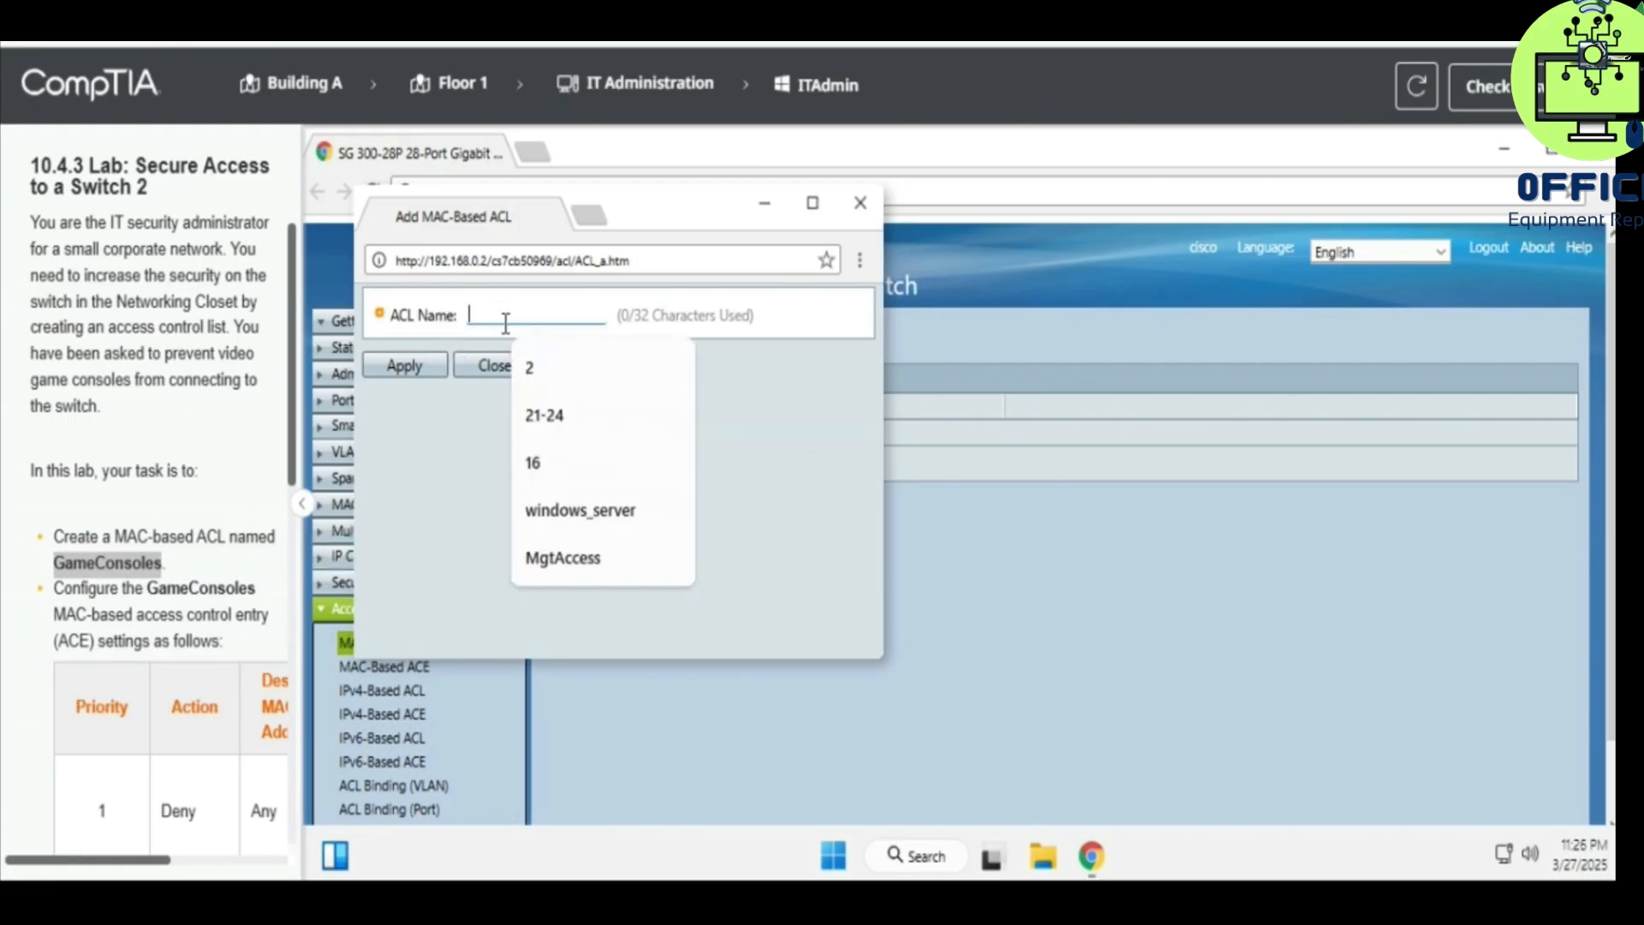
type("GameConsoles")
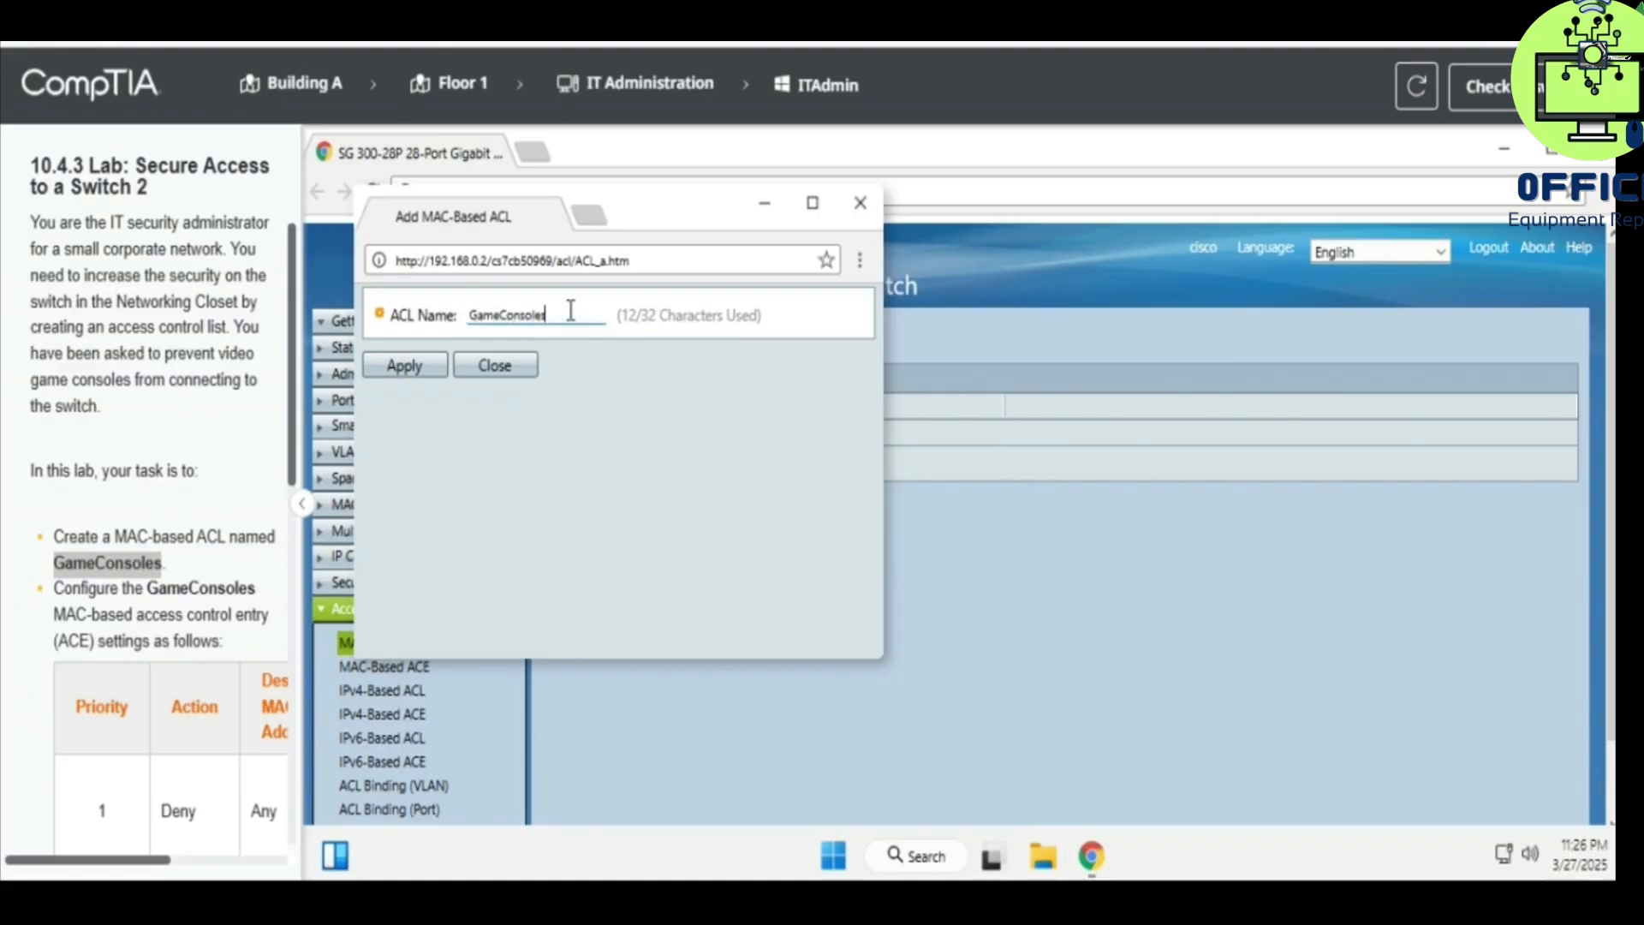
left_click_drag(564, 310, 452, 319)
left_click(404, 364)
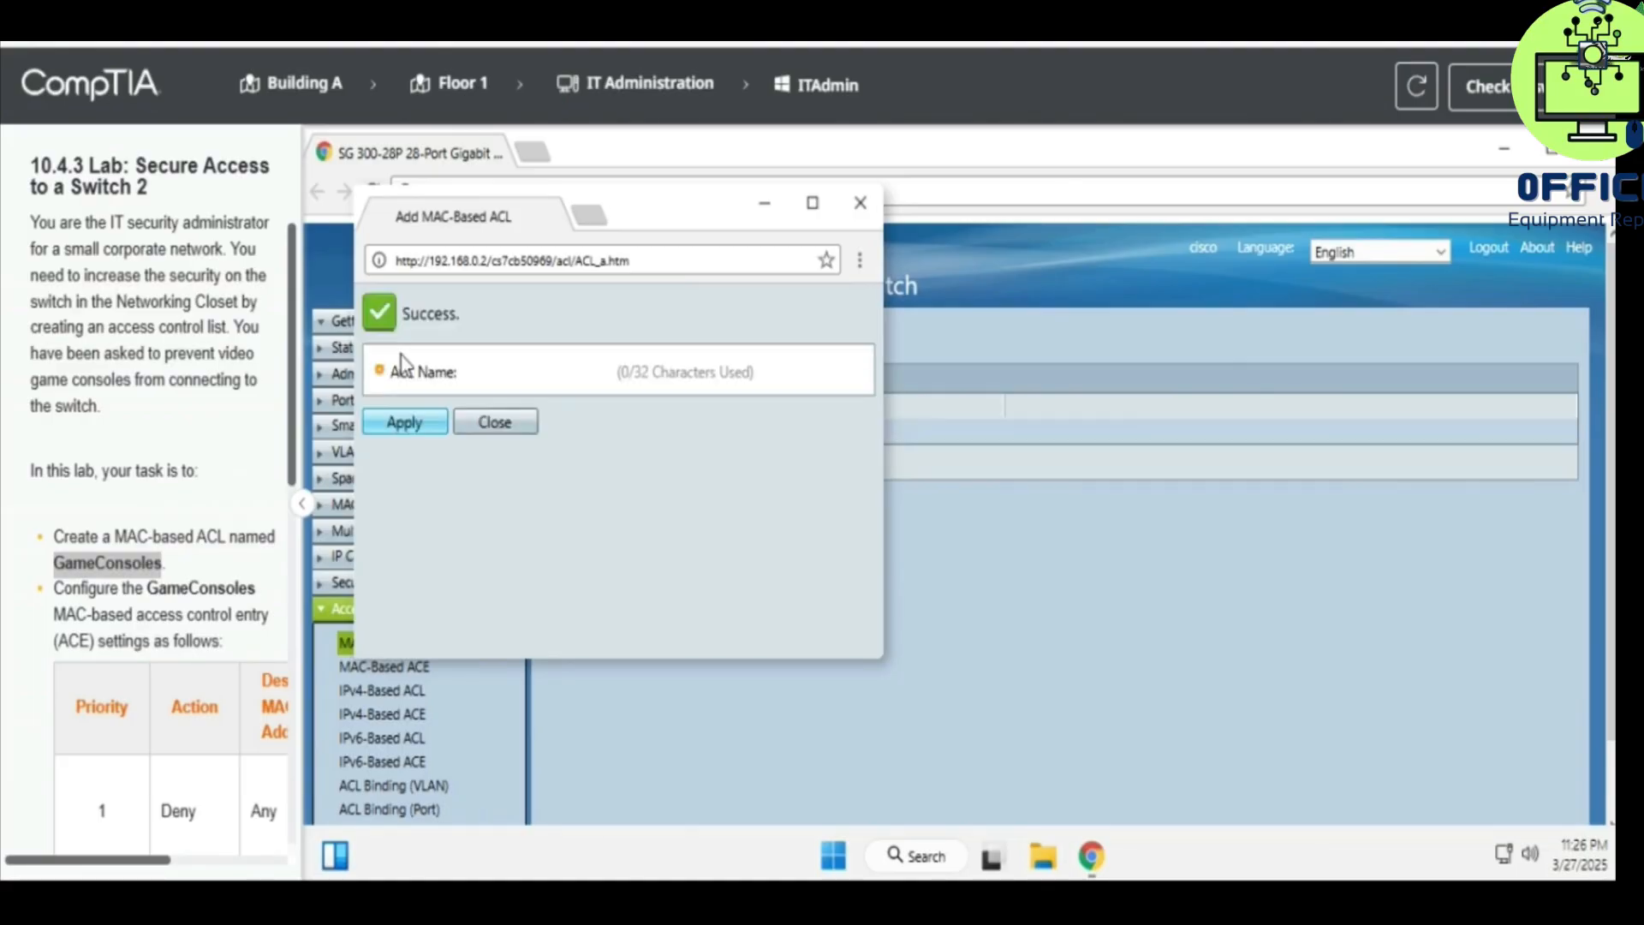
left_click(494, 422)
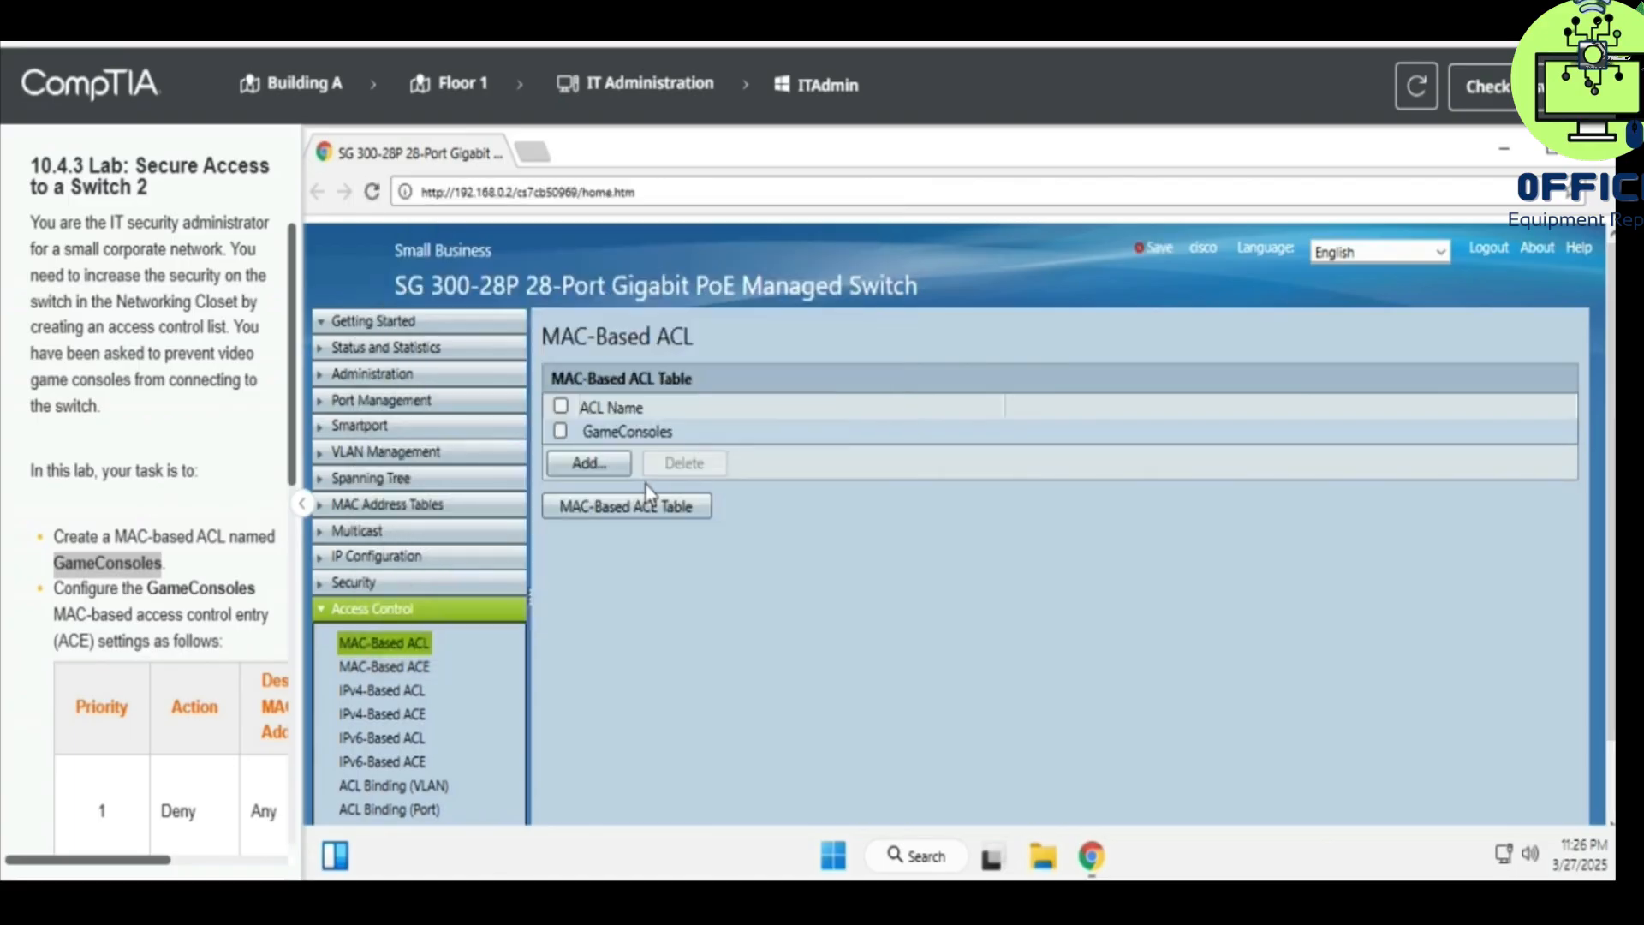
- Show the MAC-Based ACE Table filtered to GameConsoles, currently with no entries
left_click(599, 507)
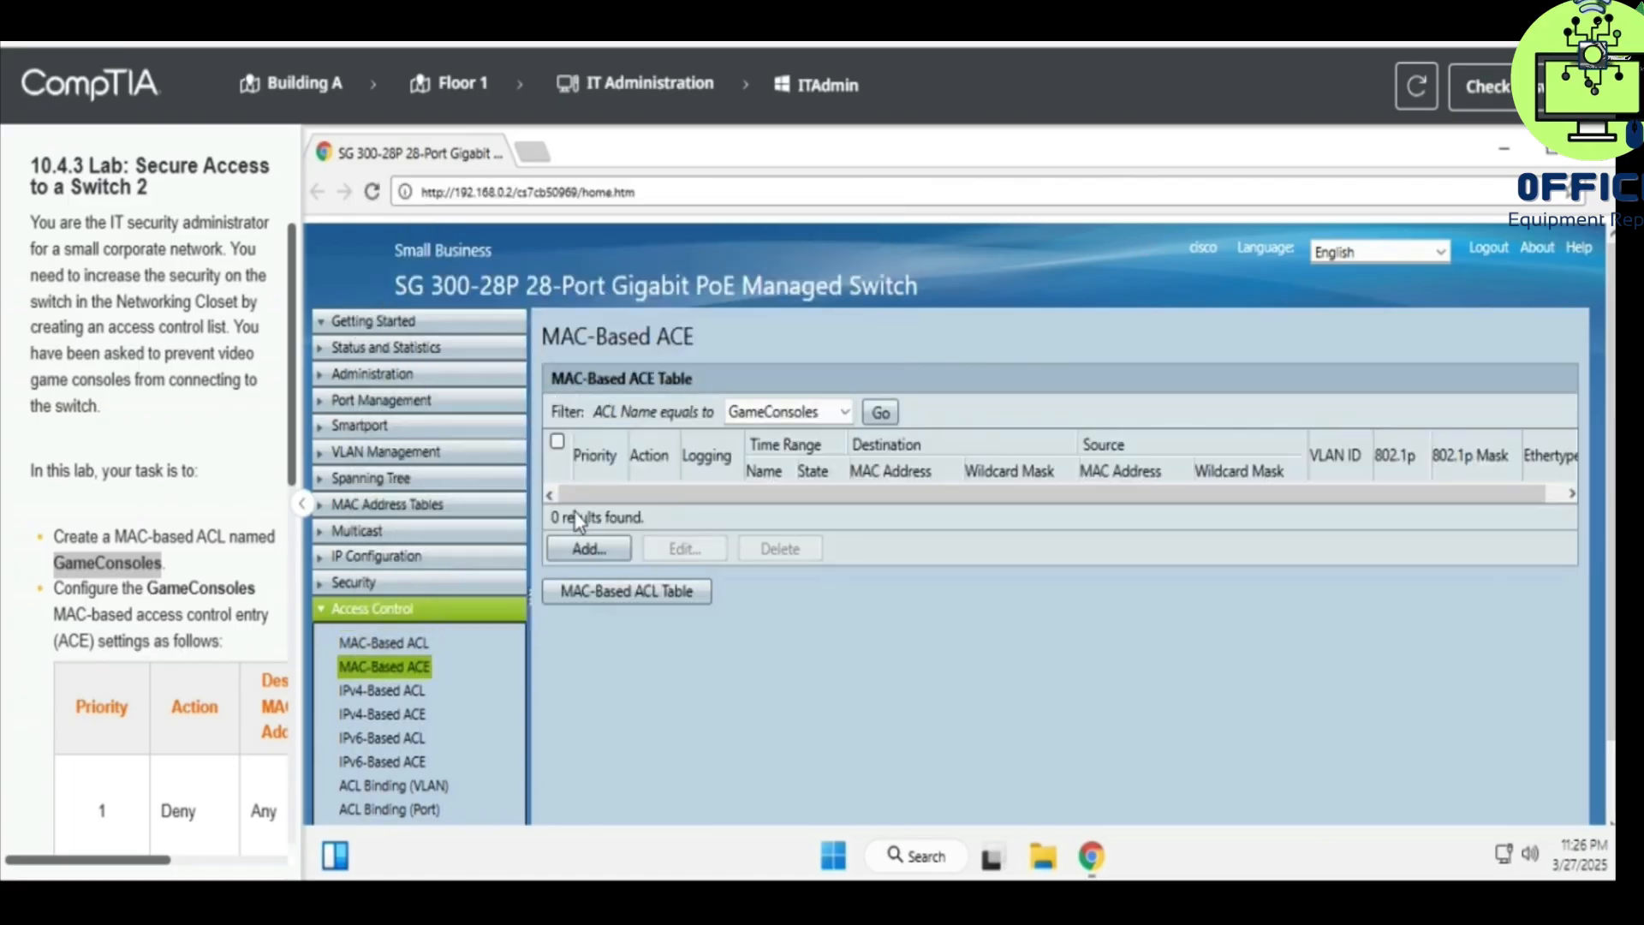
scroll(69, 460, "down", 2)
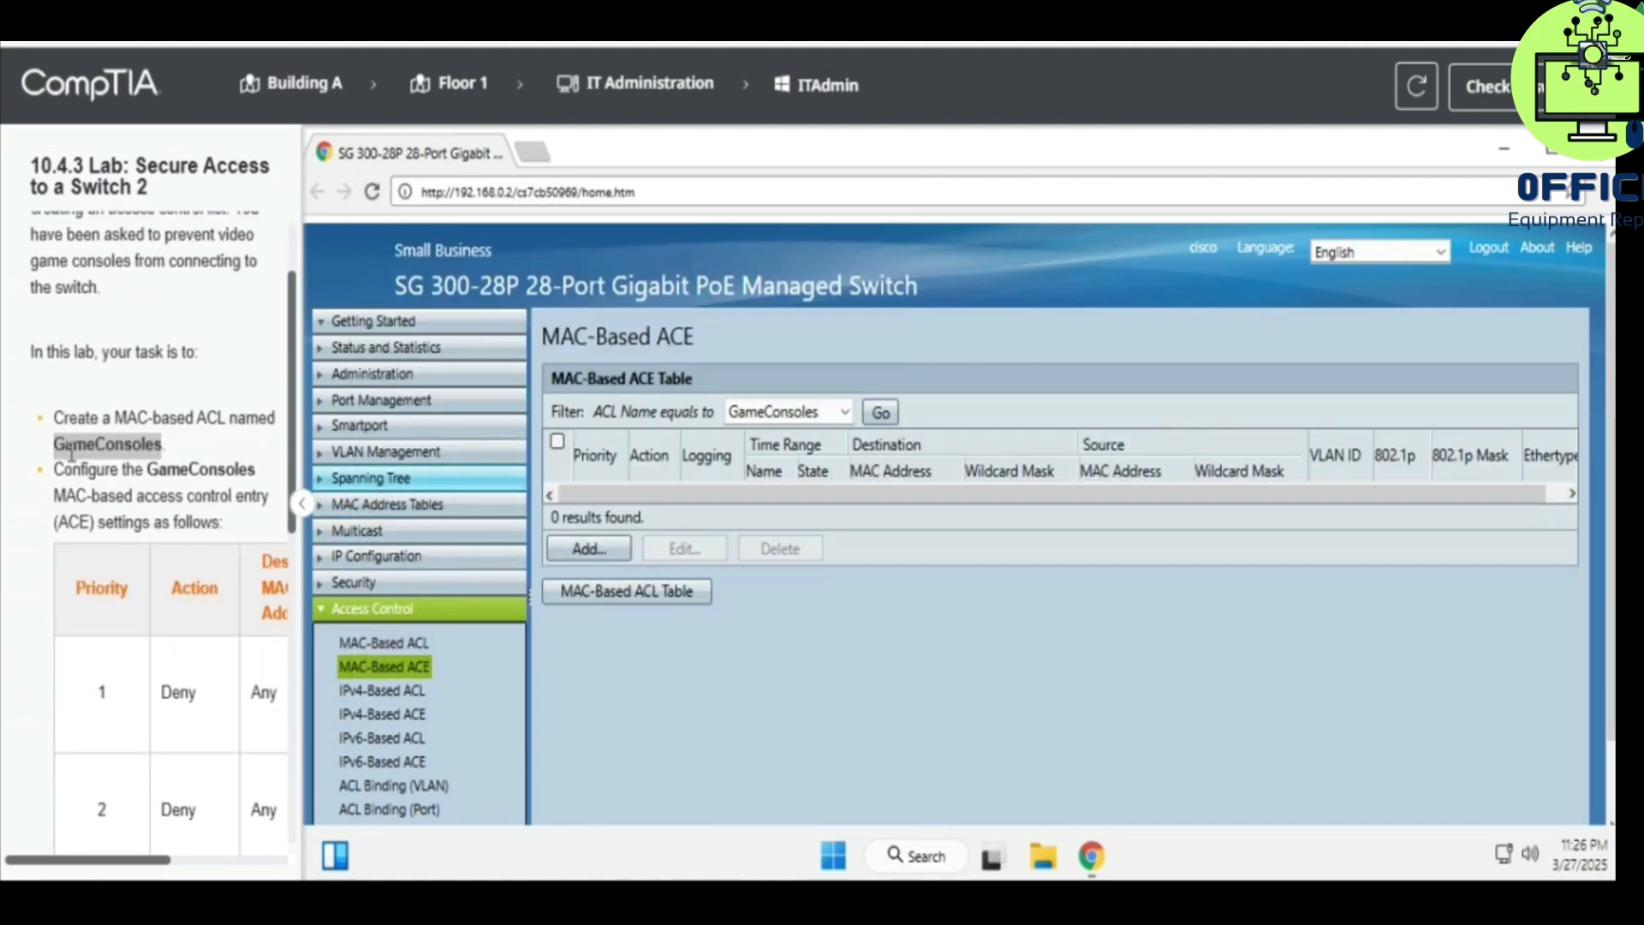
left_click_drag(55, 457, 207, 459)
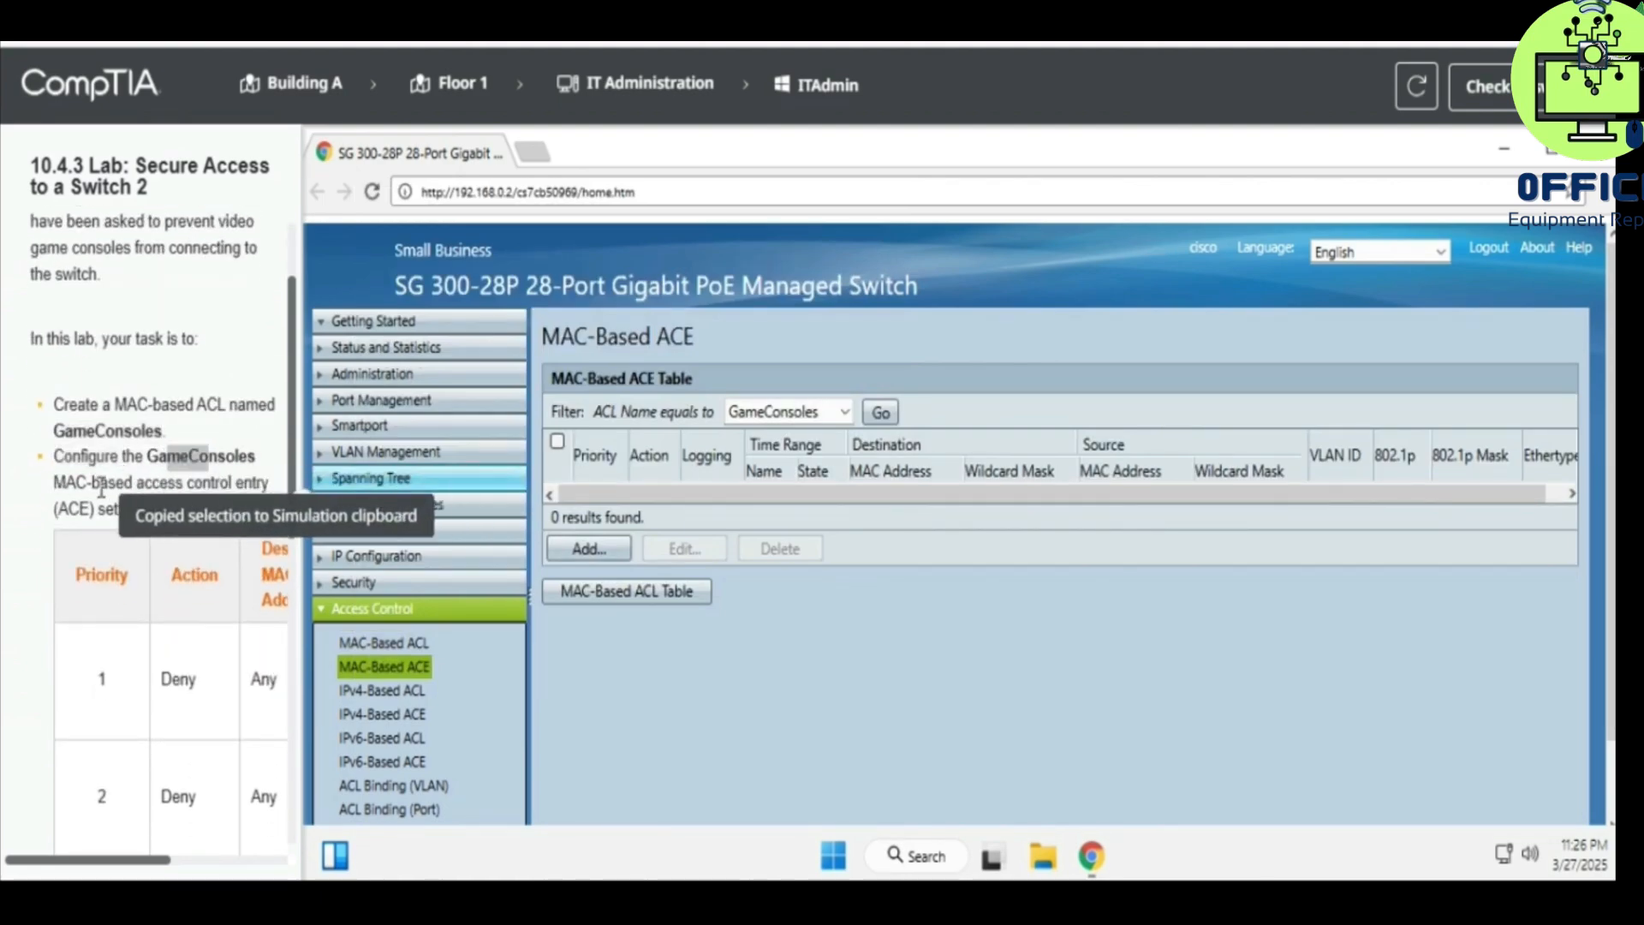
left_click_drag(99, 514, 221, 510)
scroll(101, 582, "down", 1)
scroll(101, 582, "down", 6)
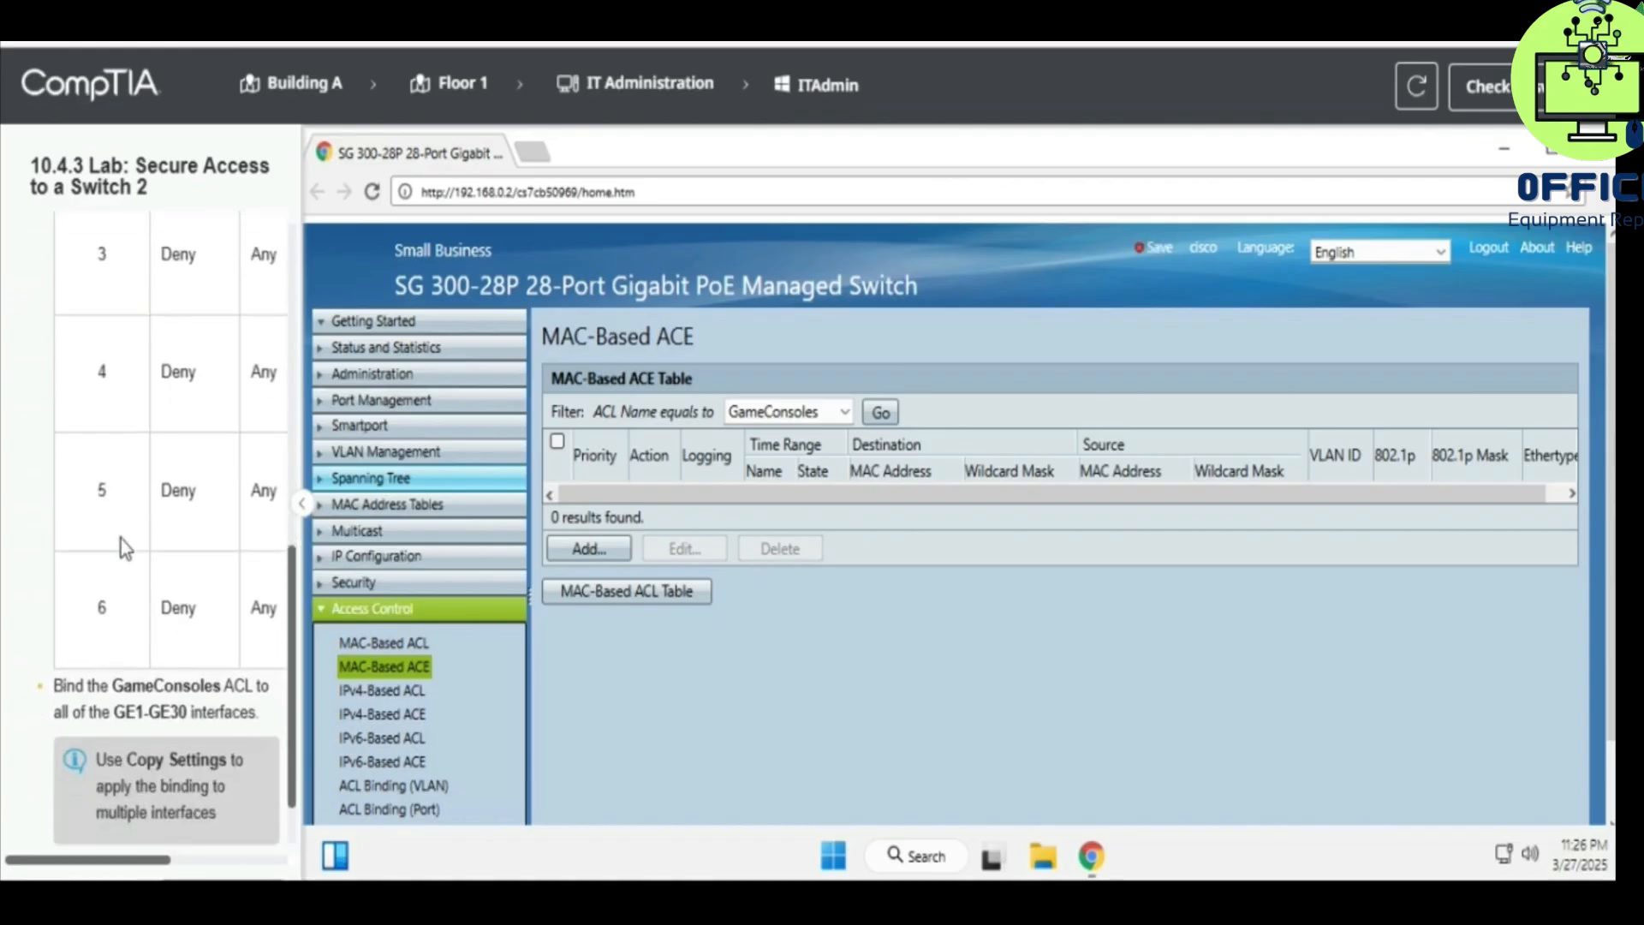
scroll(130, 542, "up", 3)
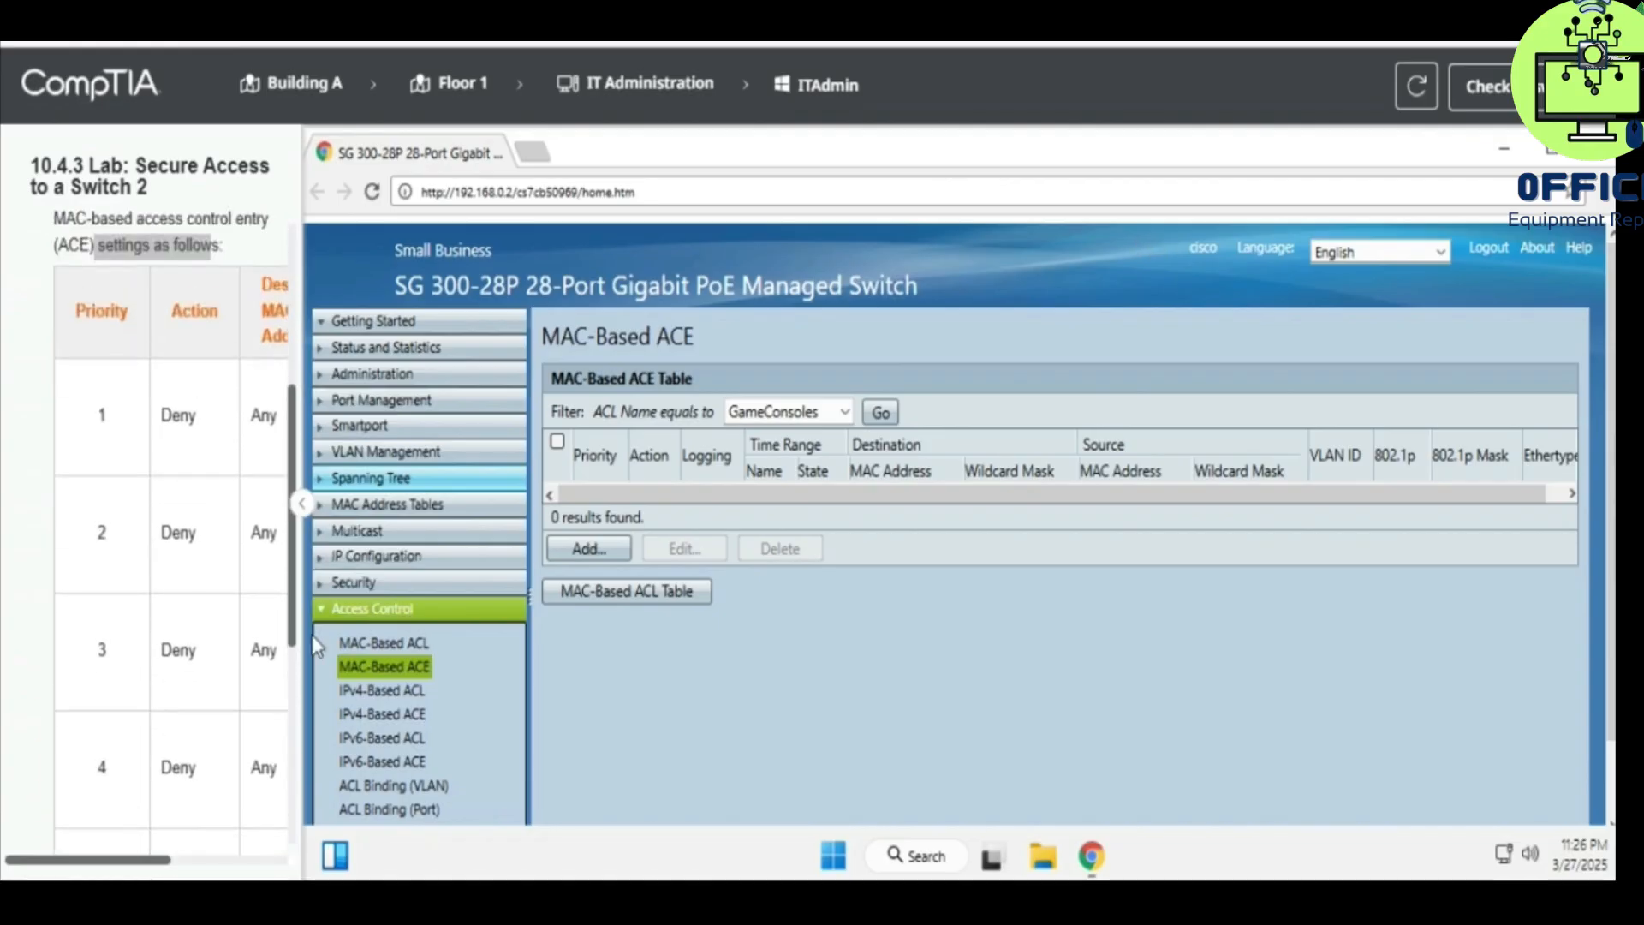
- Start a new GameConsoles entry with priority 1 and action Deny
left_click(558, 548)
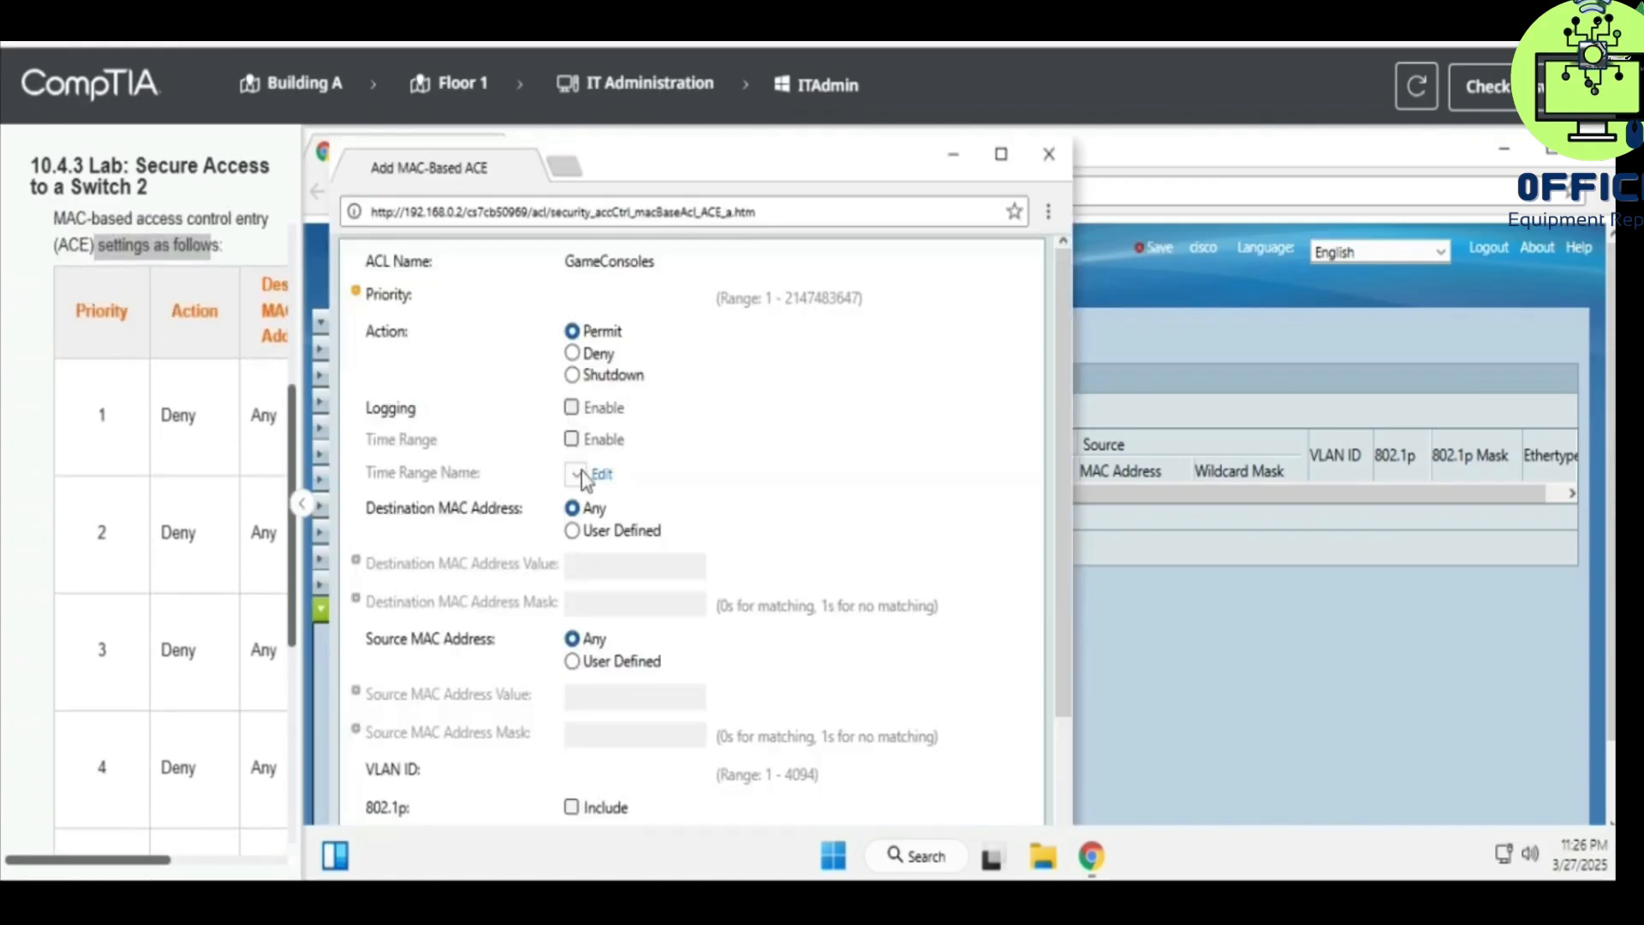
left_click(622, 293)
type("1")
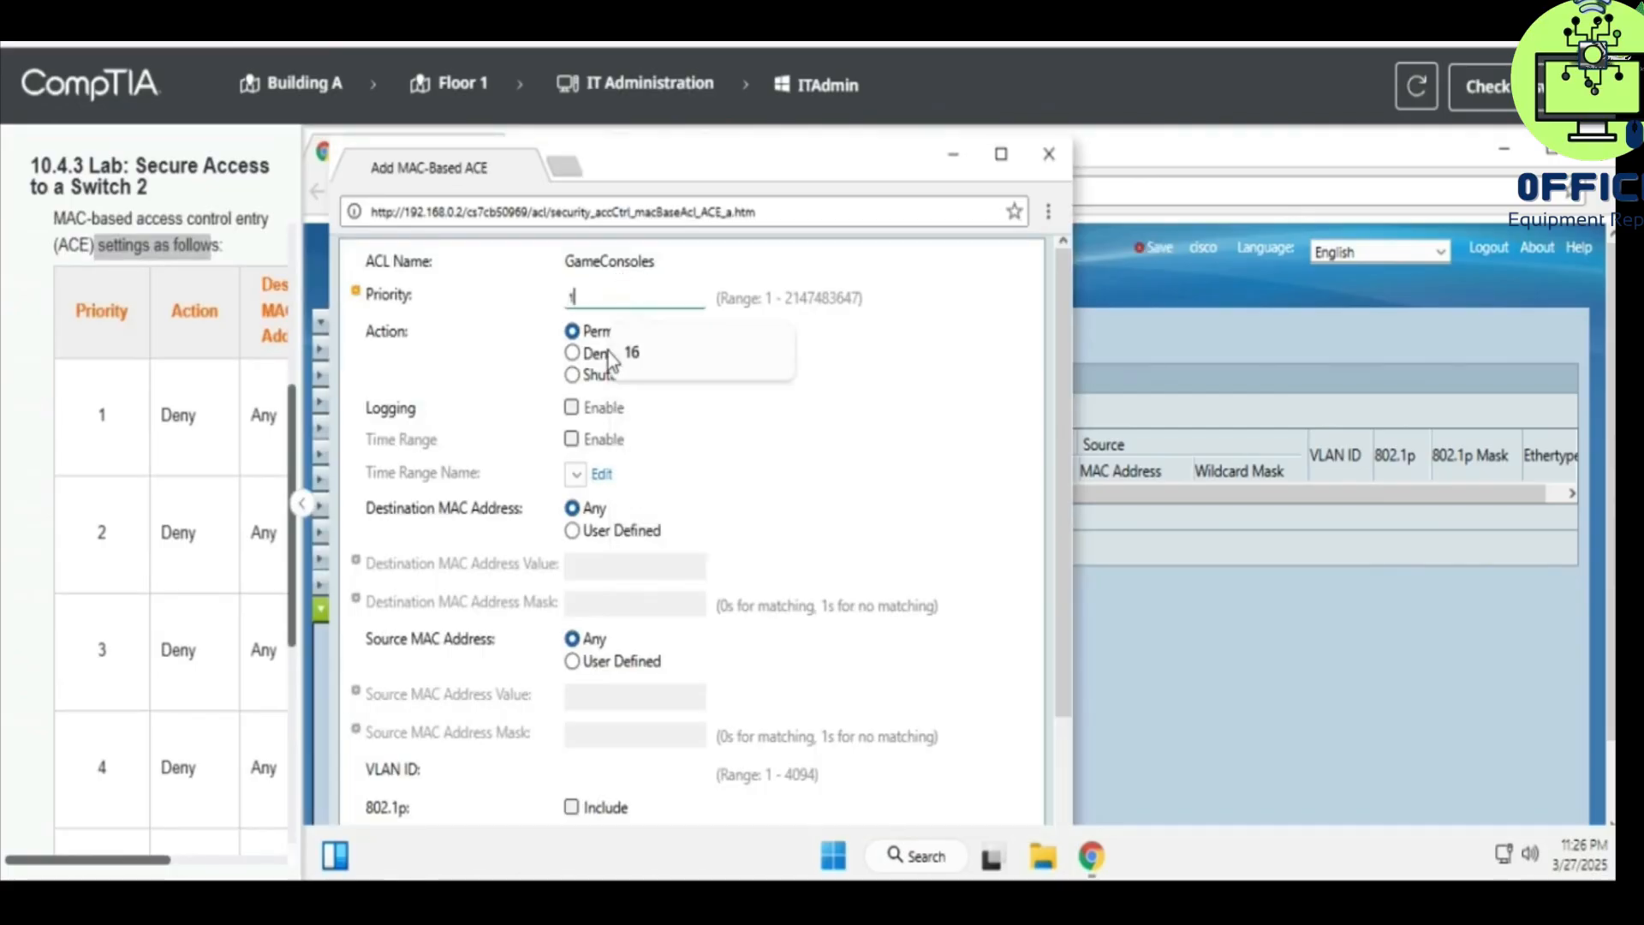
left_click(572, 352)
double_click(178, 414)
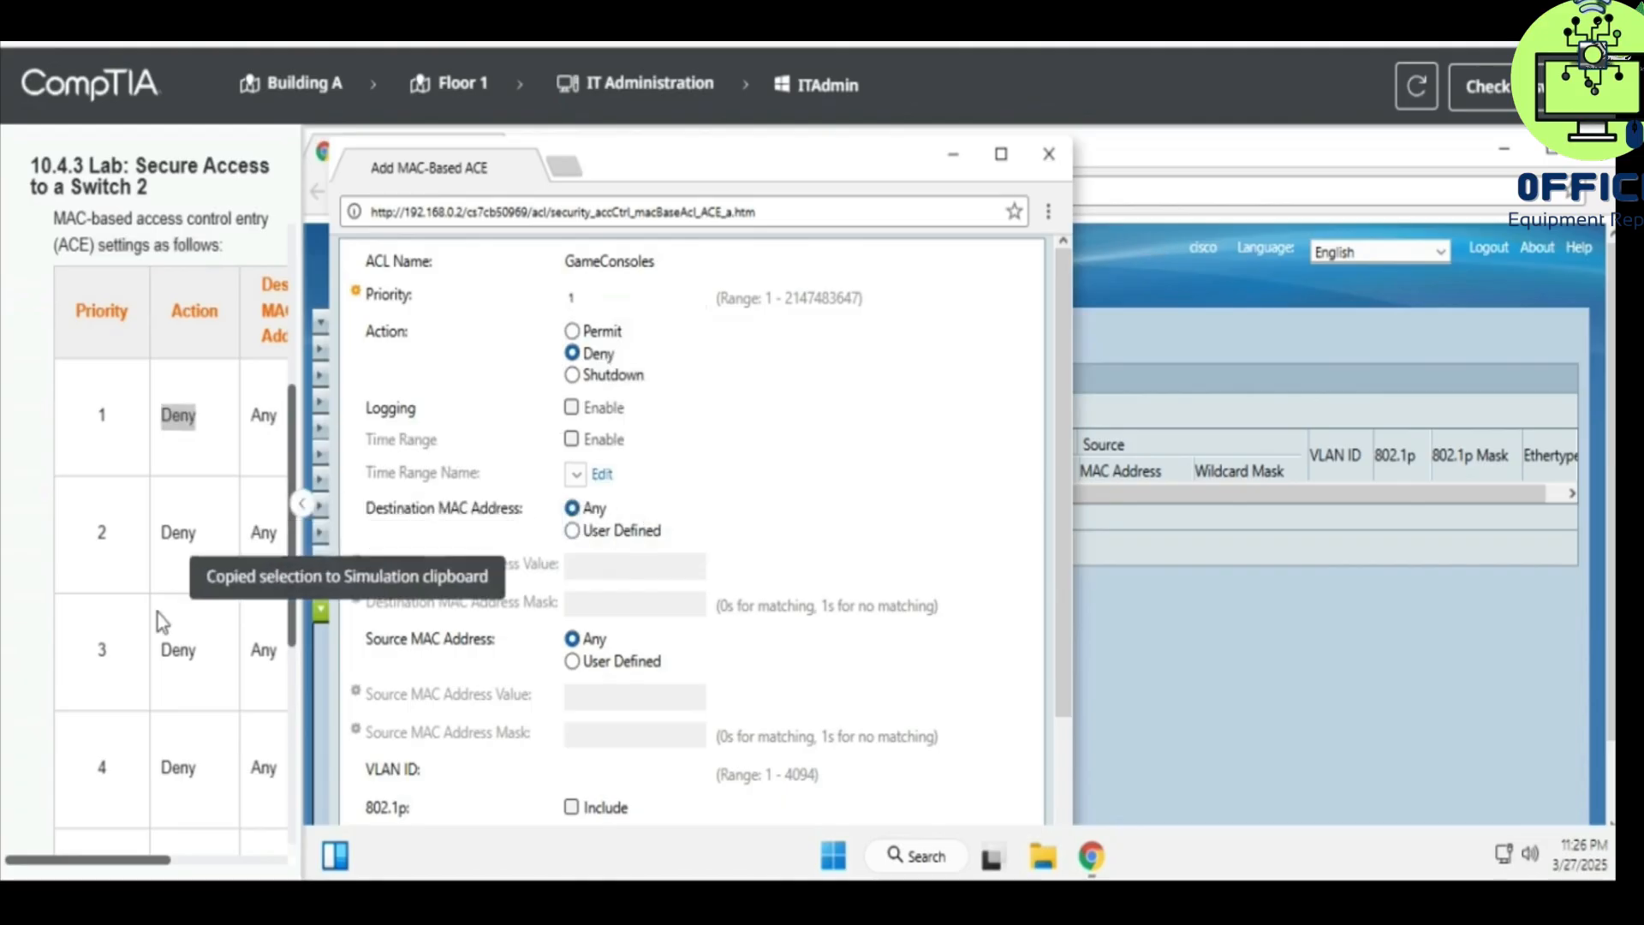
left_click_drag(130, 855, 149, 855)
left_click(149, 854)
scroll(143, 589, "up", 2)
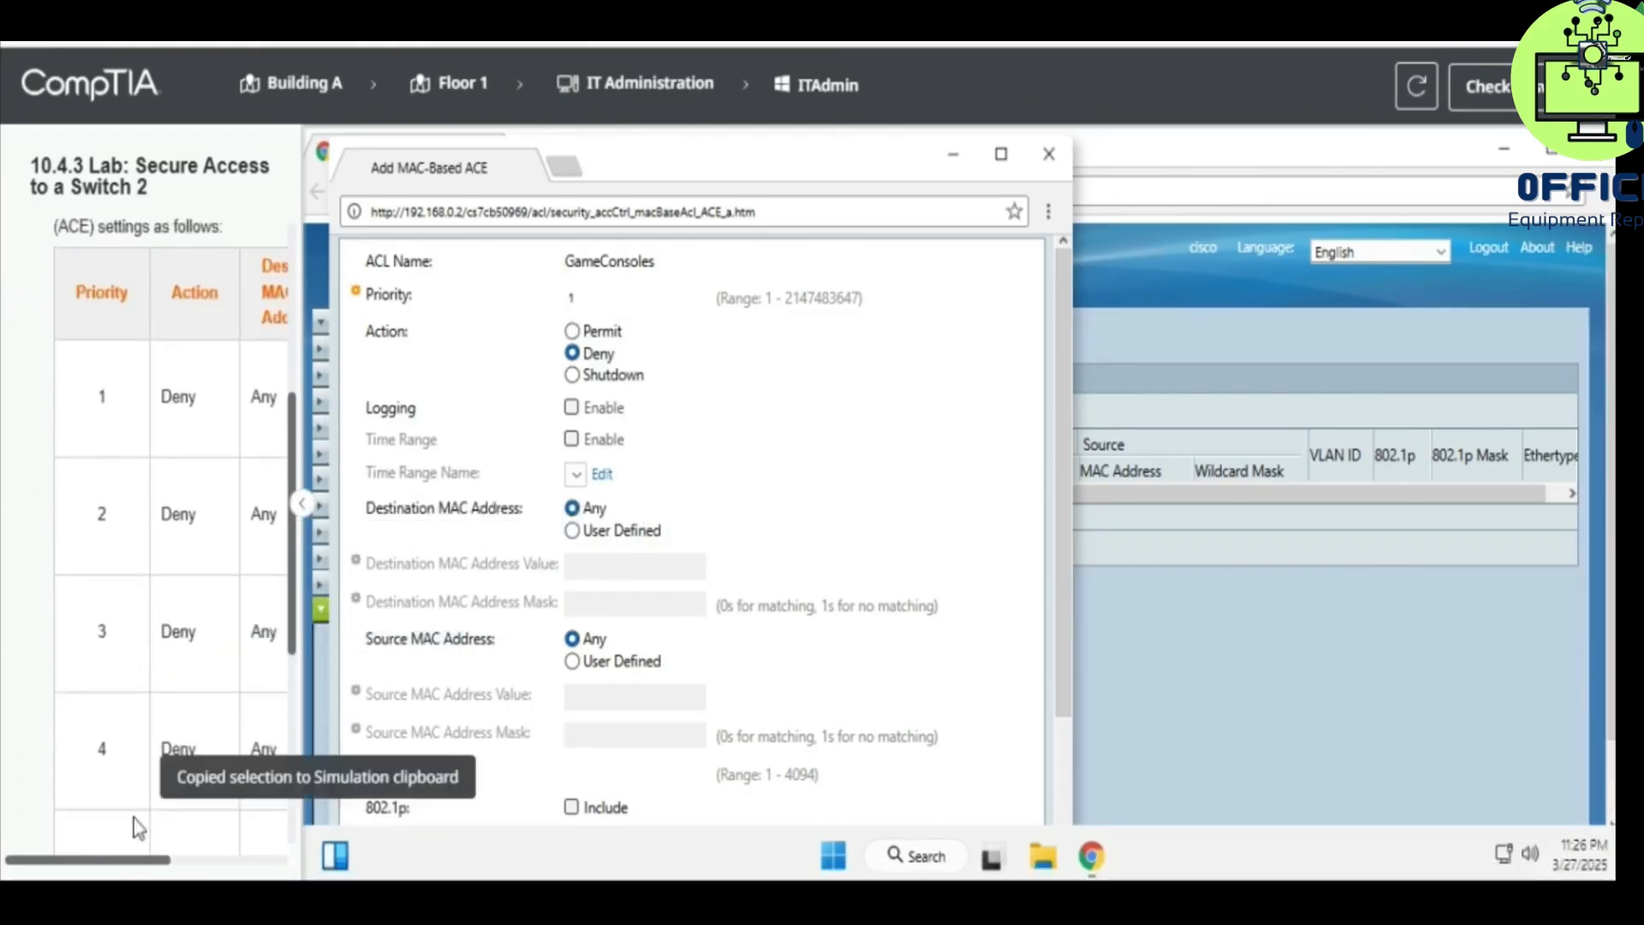
left_click_drag(153, 861, 161, 863)
scroll(158, 599, "up", 7)
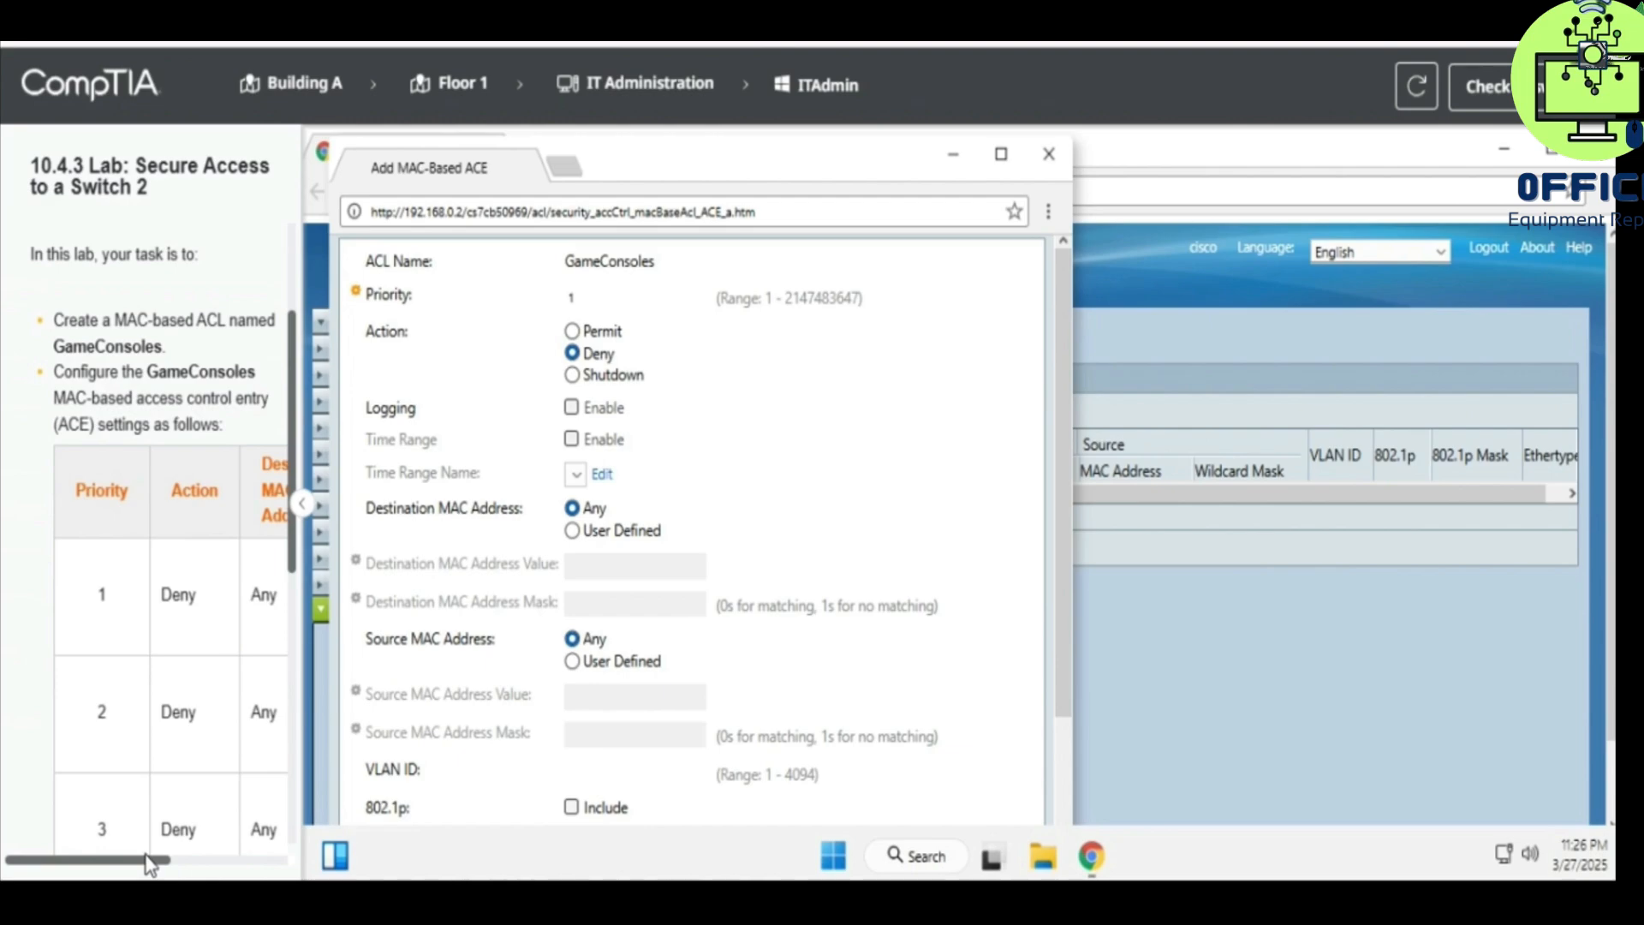
left_click_drag(139, 867, 270, 826)
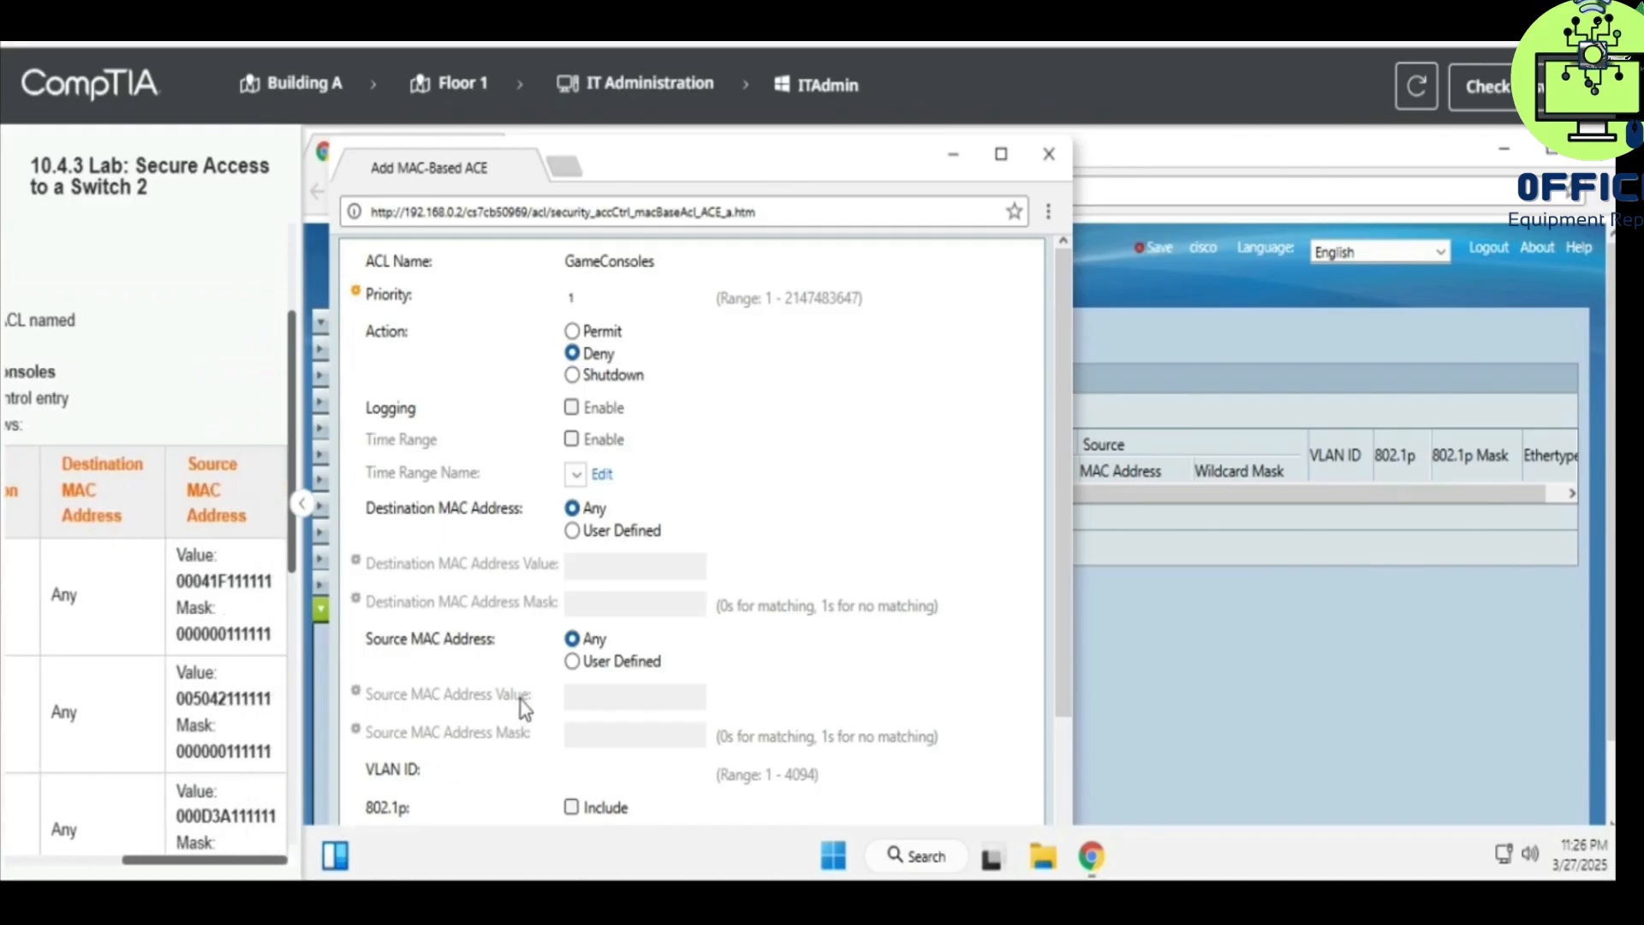
- Match user-defined source MAC 00:04:1f:11:11:11, mask 00:00:00:11:11:11, and save the entry
left_click(609, 666)
left_click(608, 689)
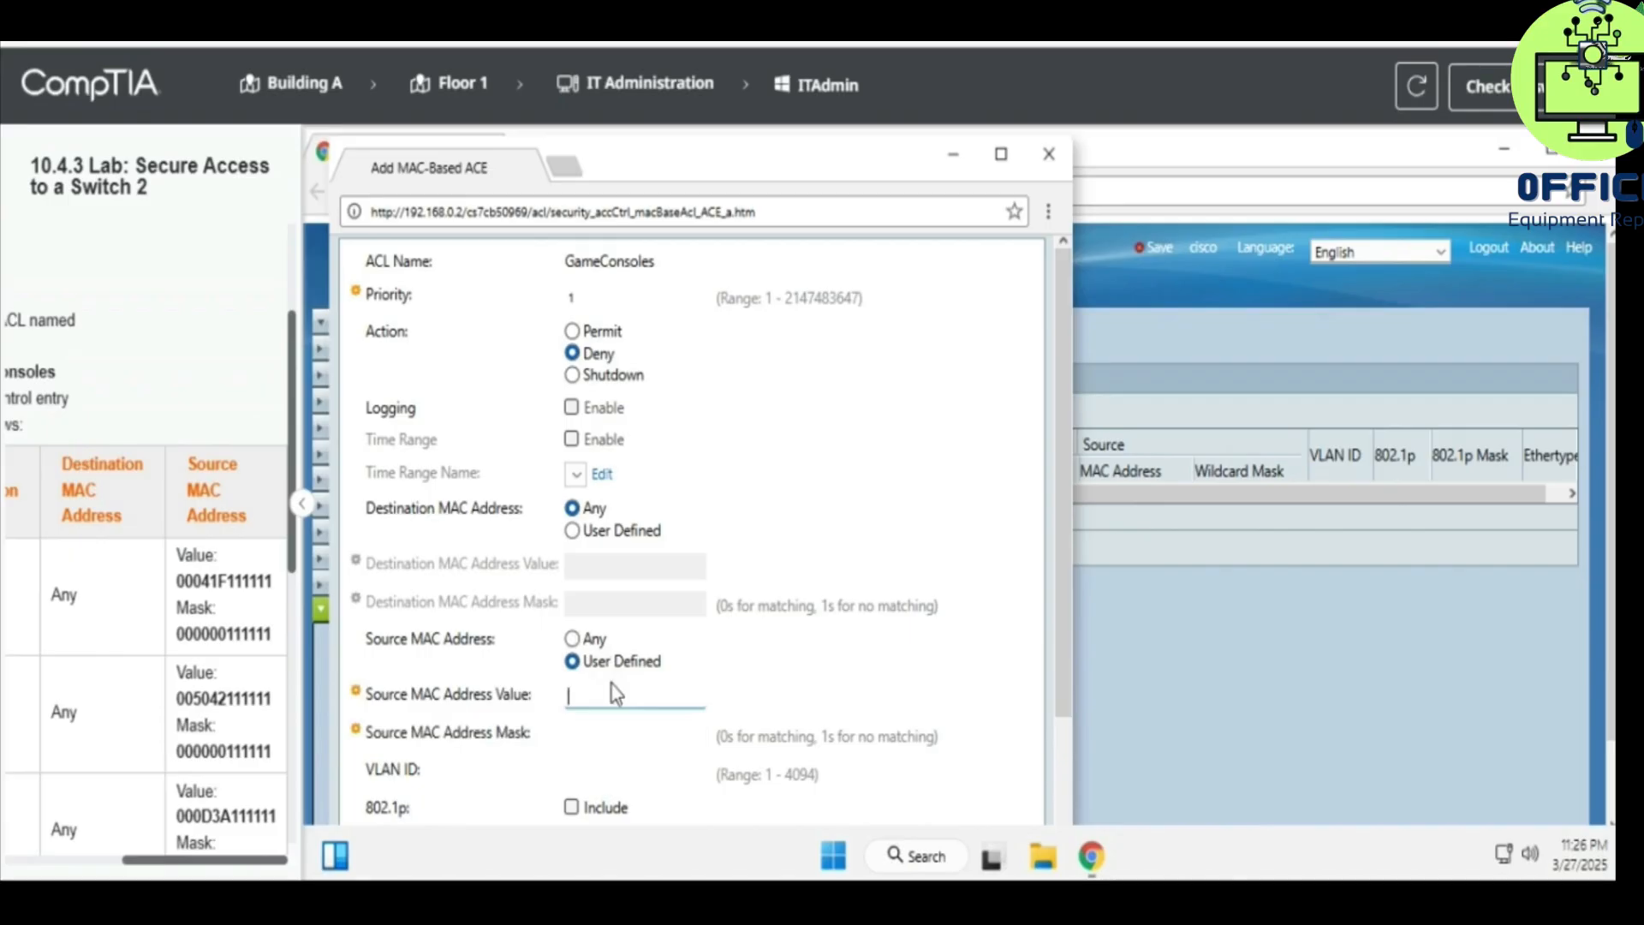
type("00041F")
type("111111")
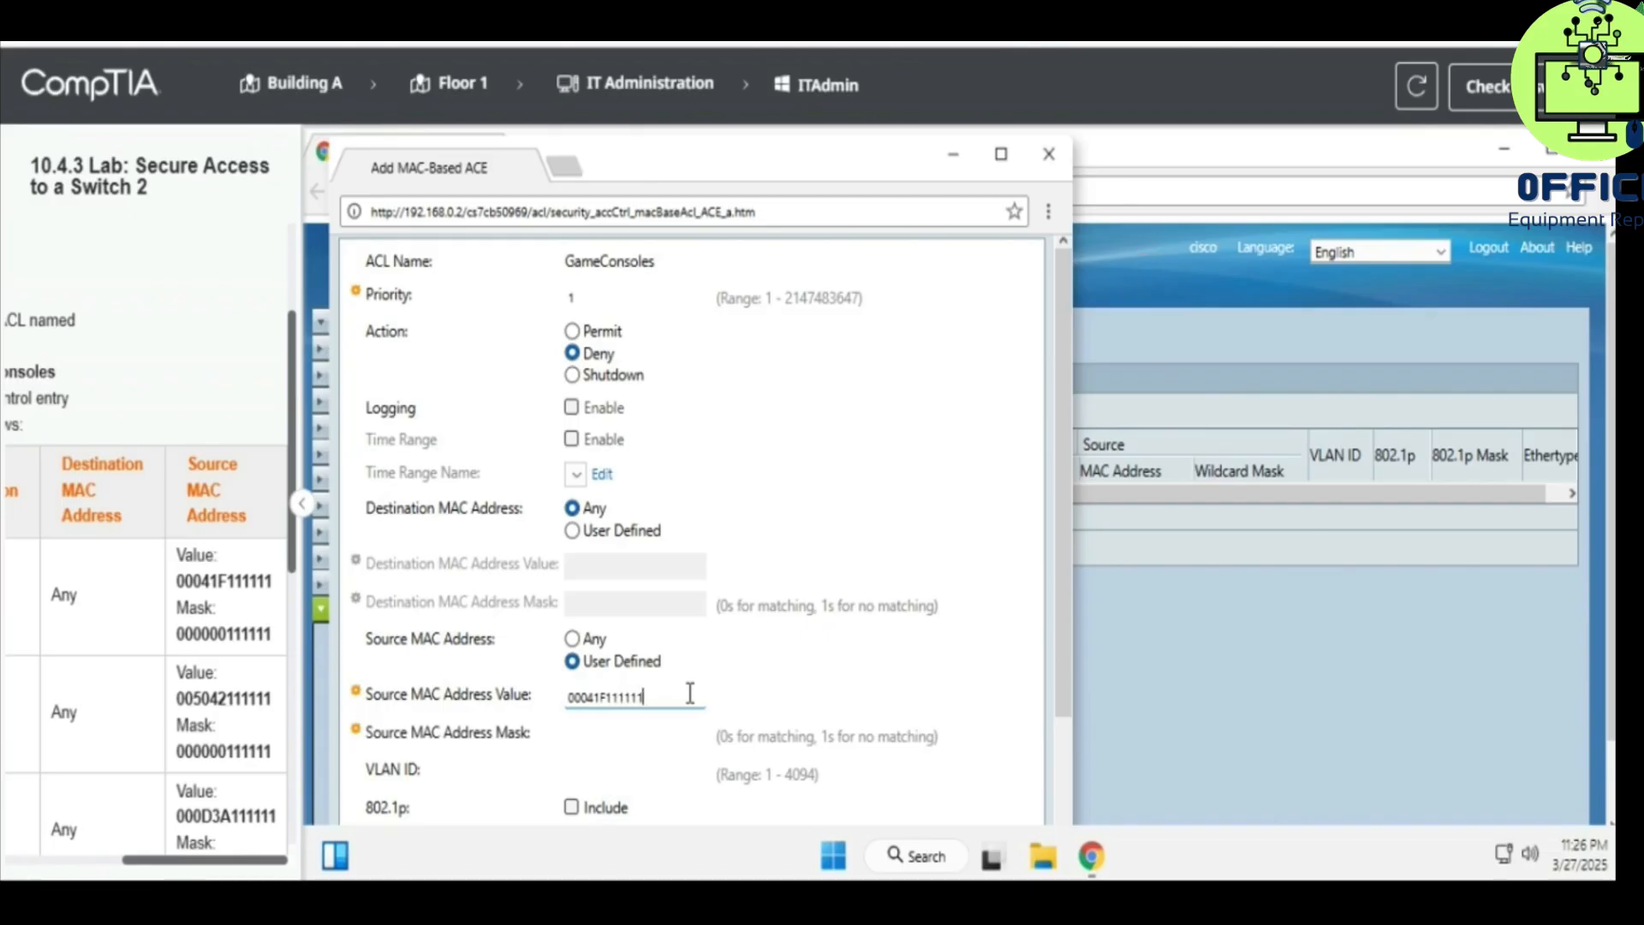
left_click(659, 734)
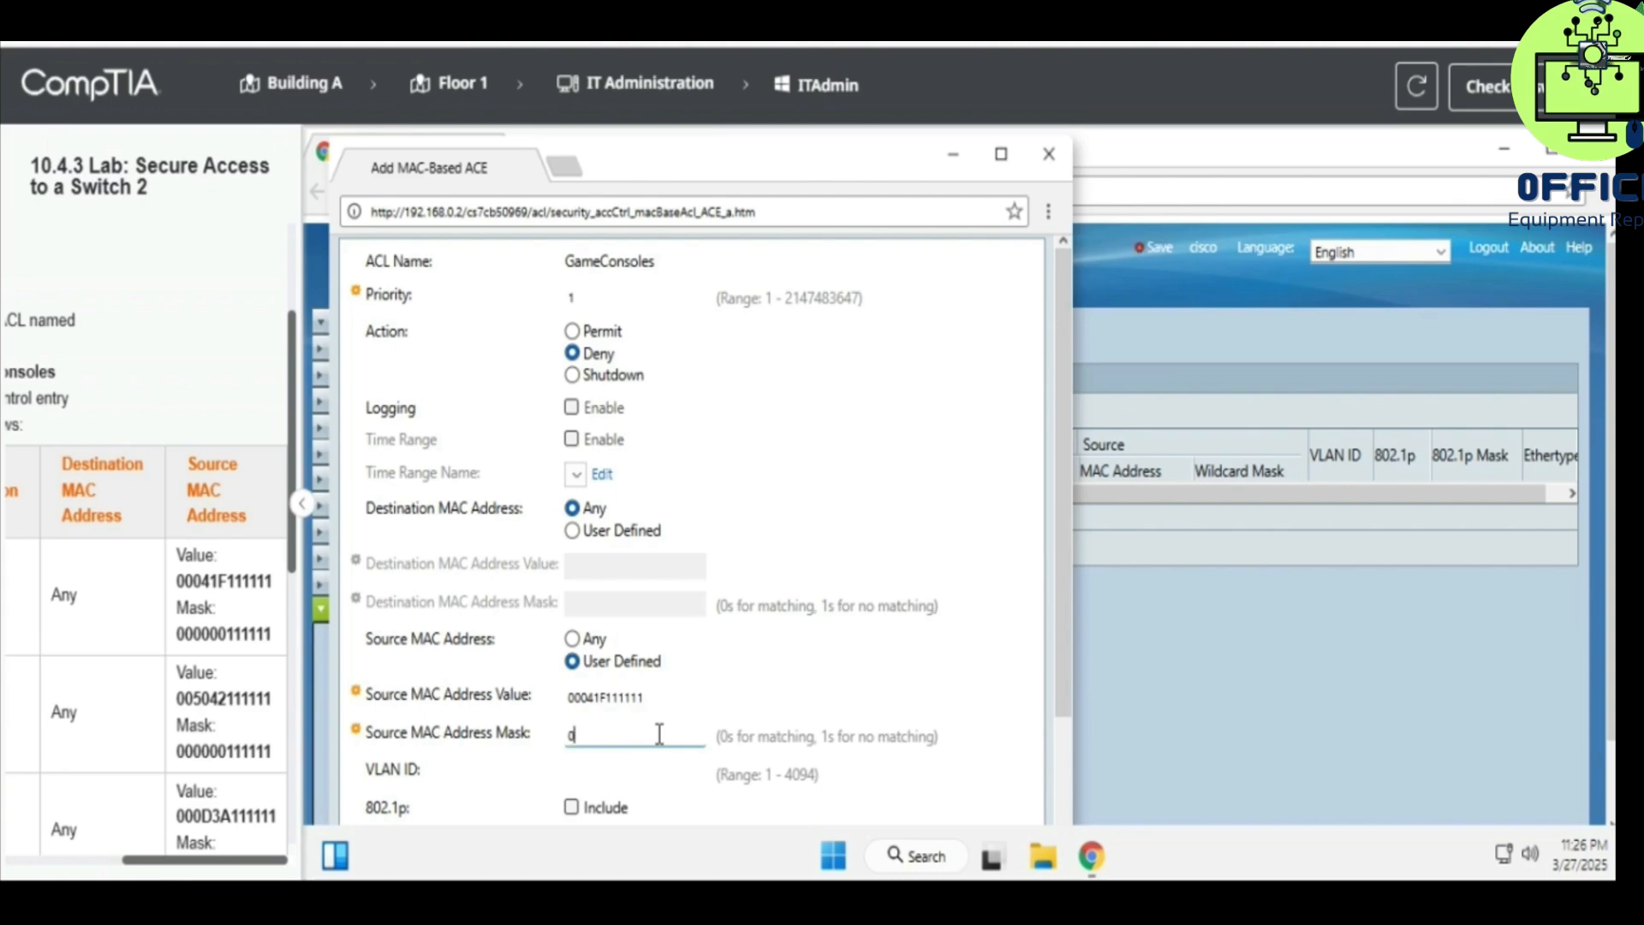
type("000000111111")
scroll(821, 624, "down", 2)
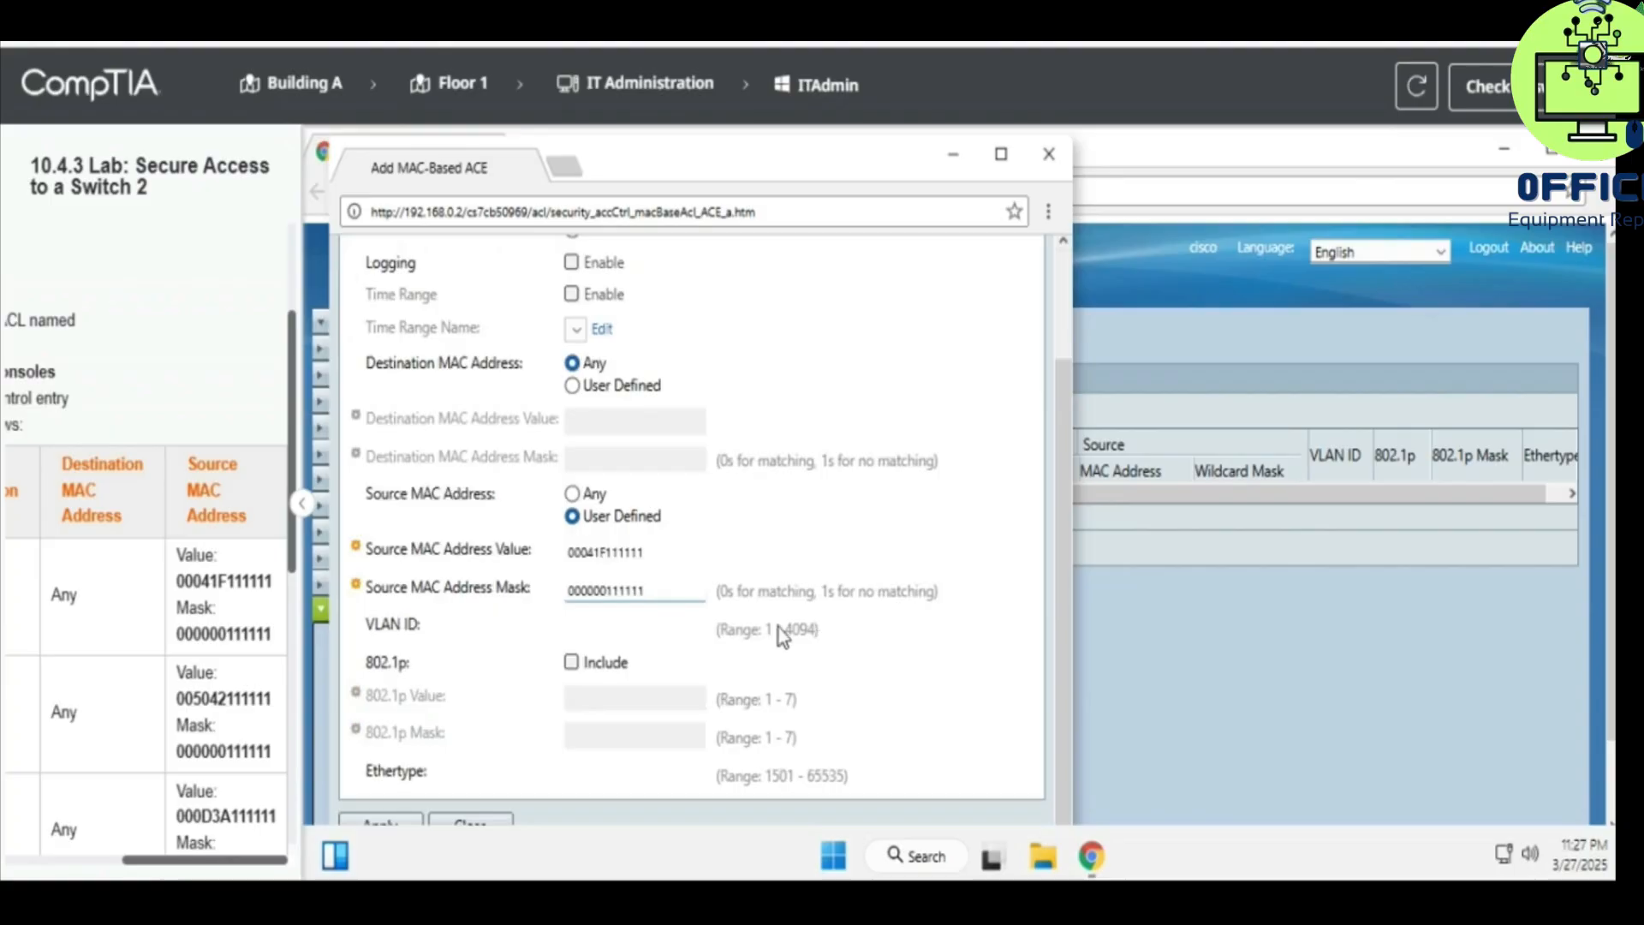
left_click(392, 822)
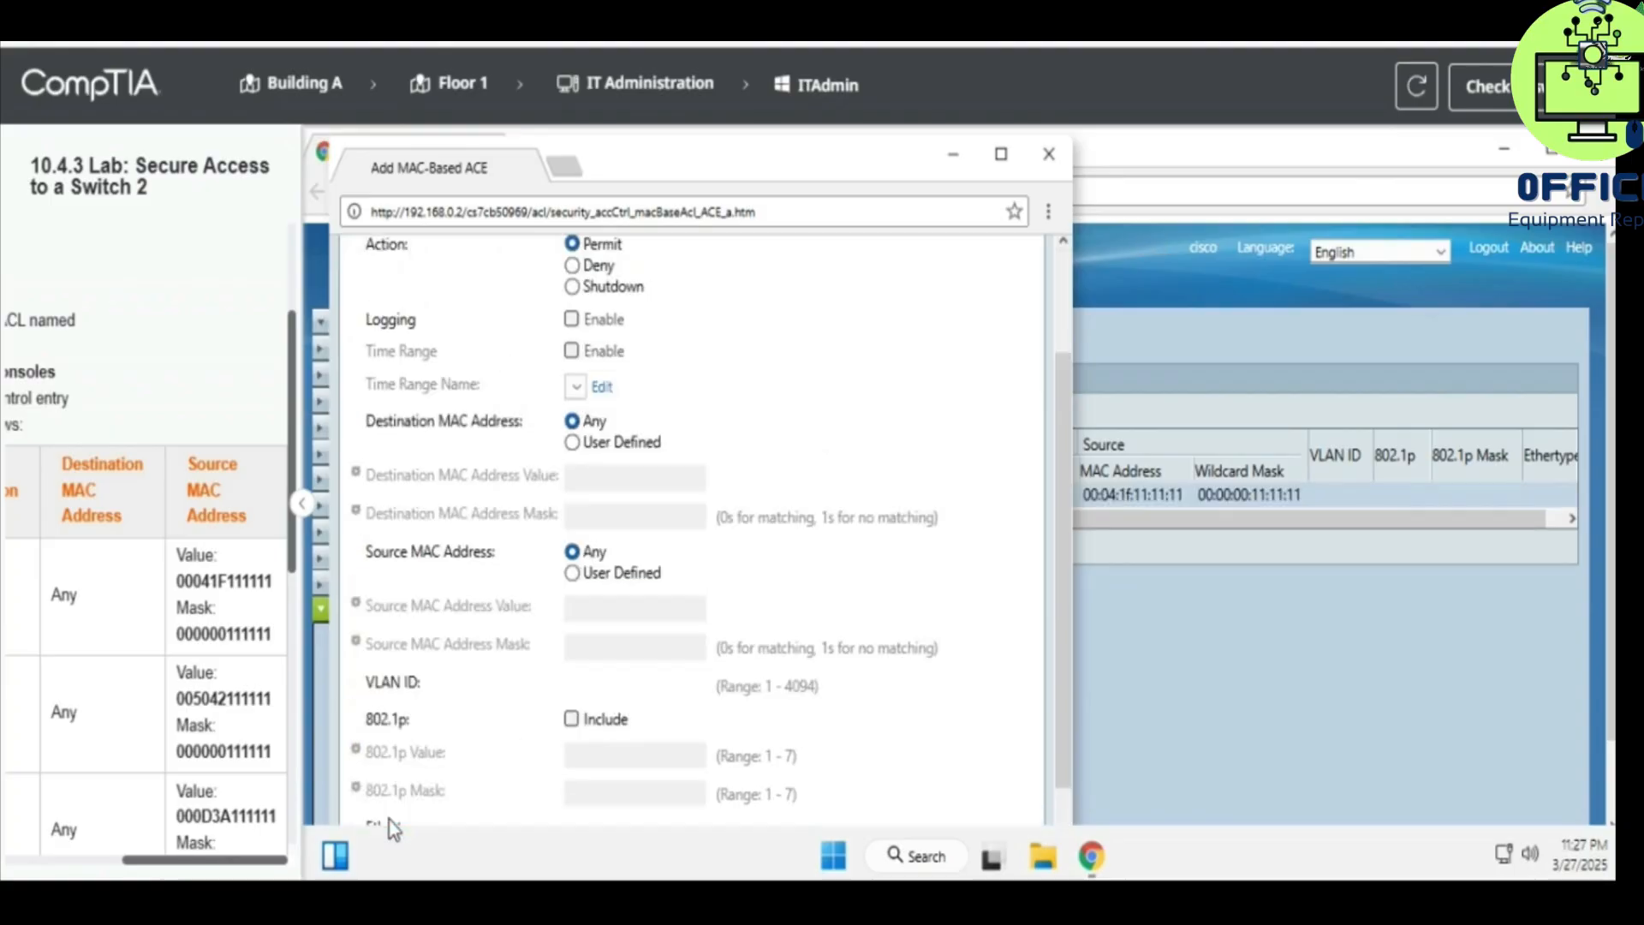
left_click(1050, 154)
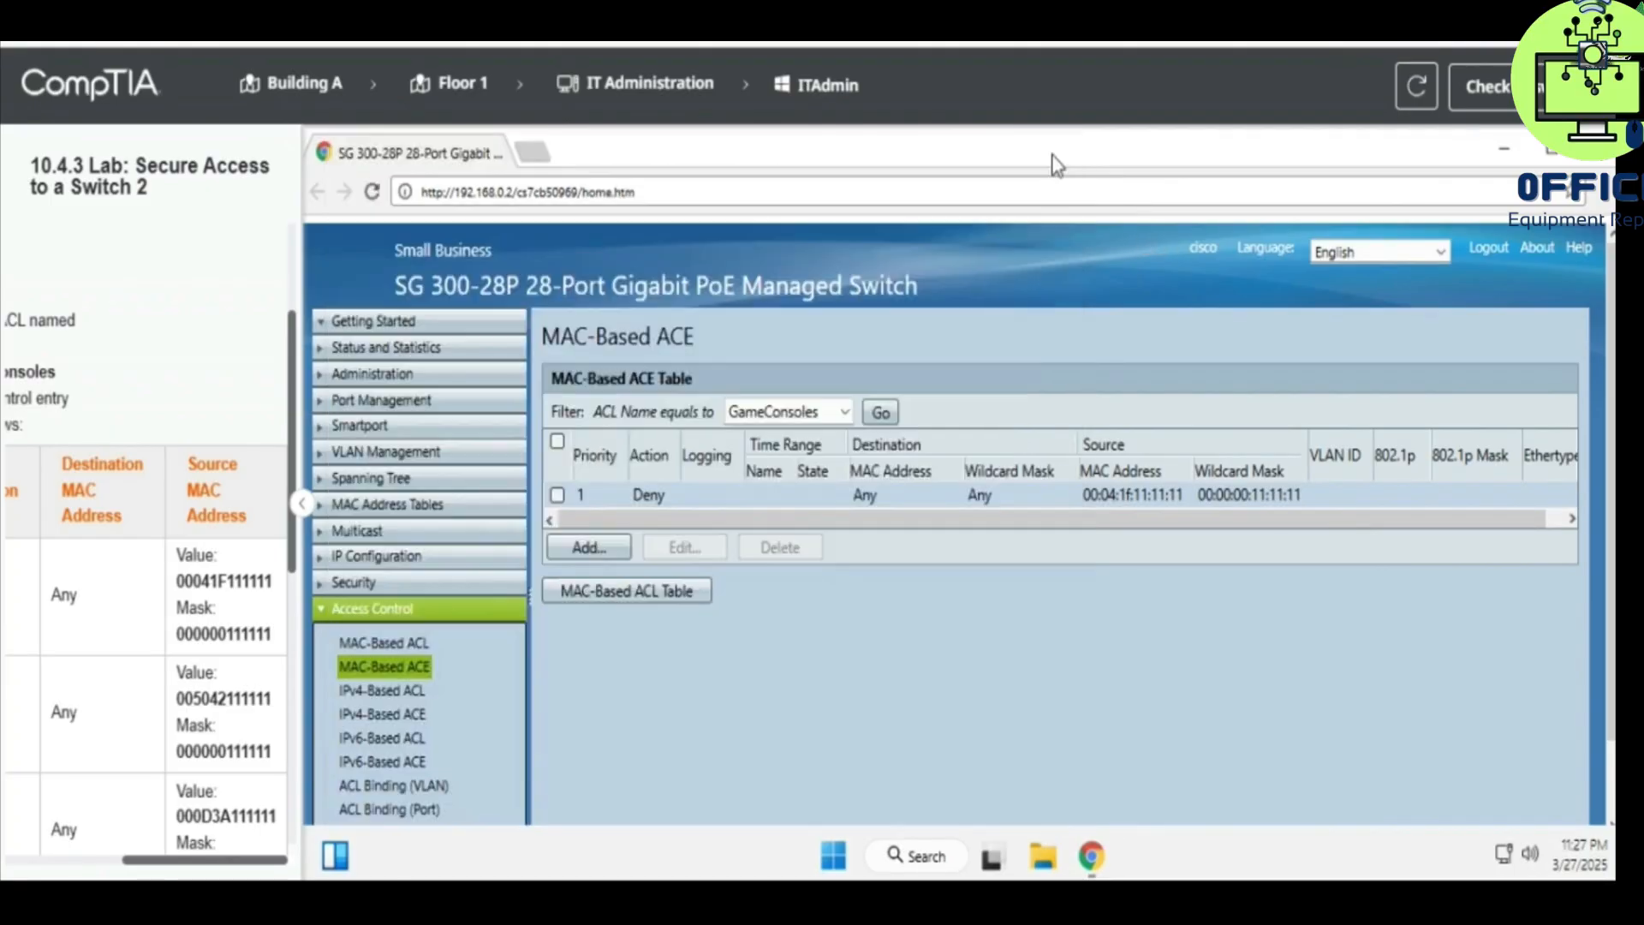
- Start a second GameConsoles entry with priority 2 and action Deny
left_click(586, 548)
scroll(143, 640, "left", 5)
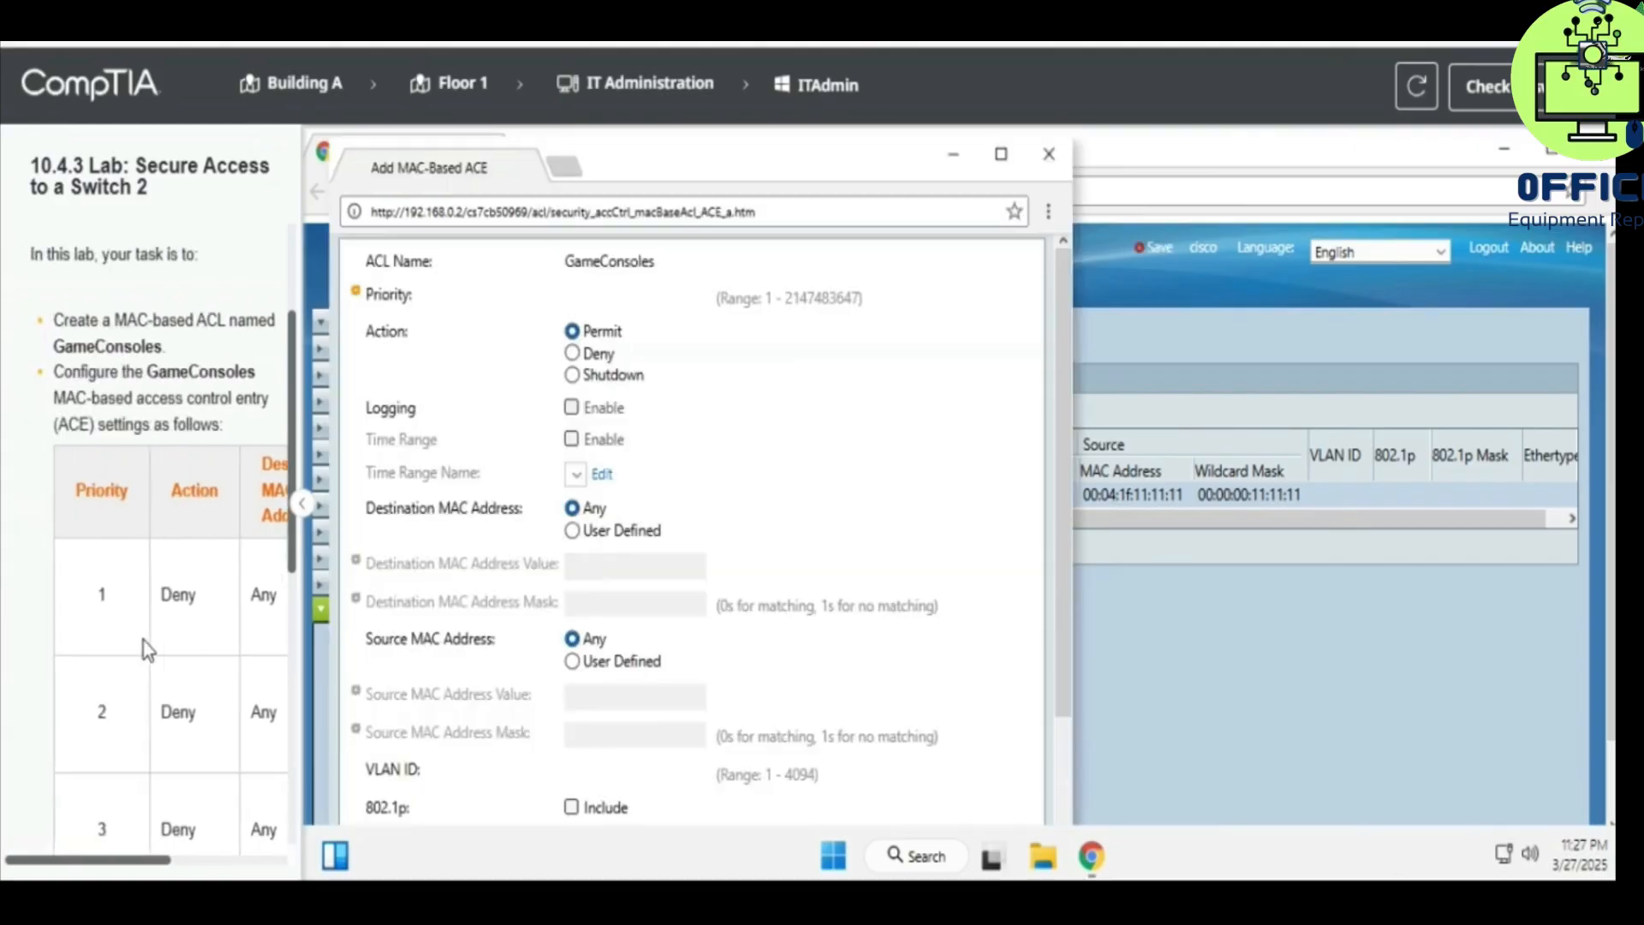
left_click(603, 297)
type("2")
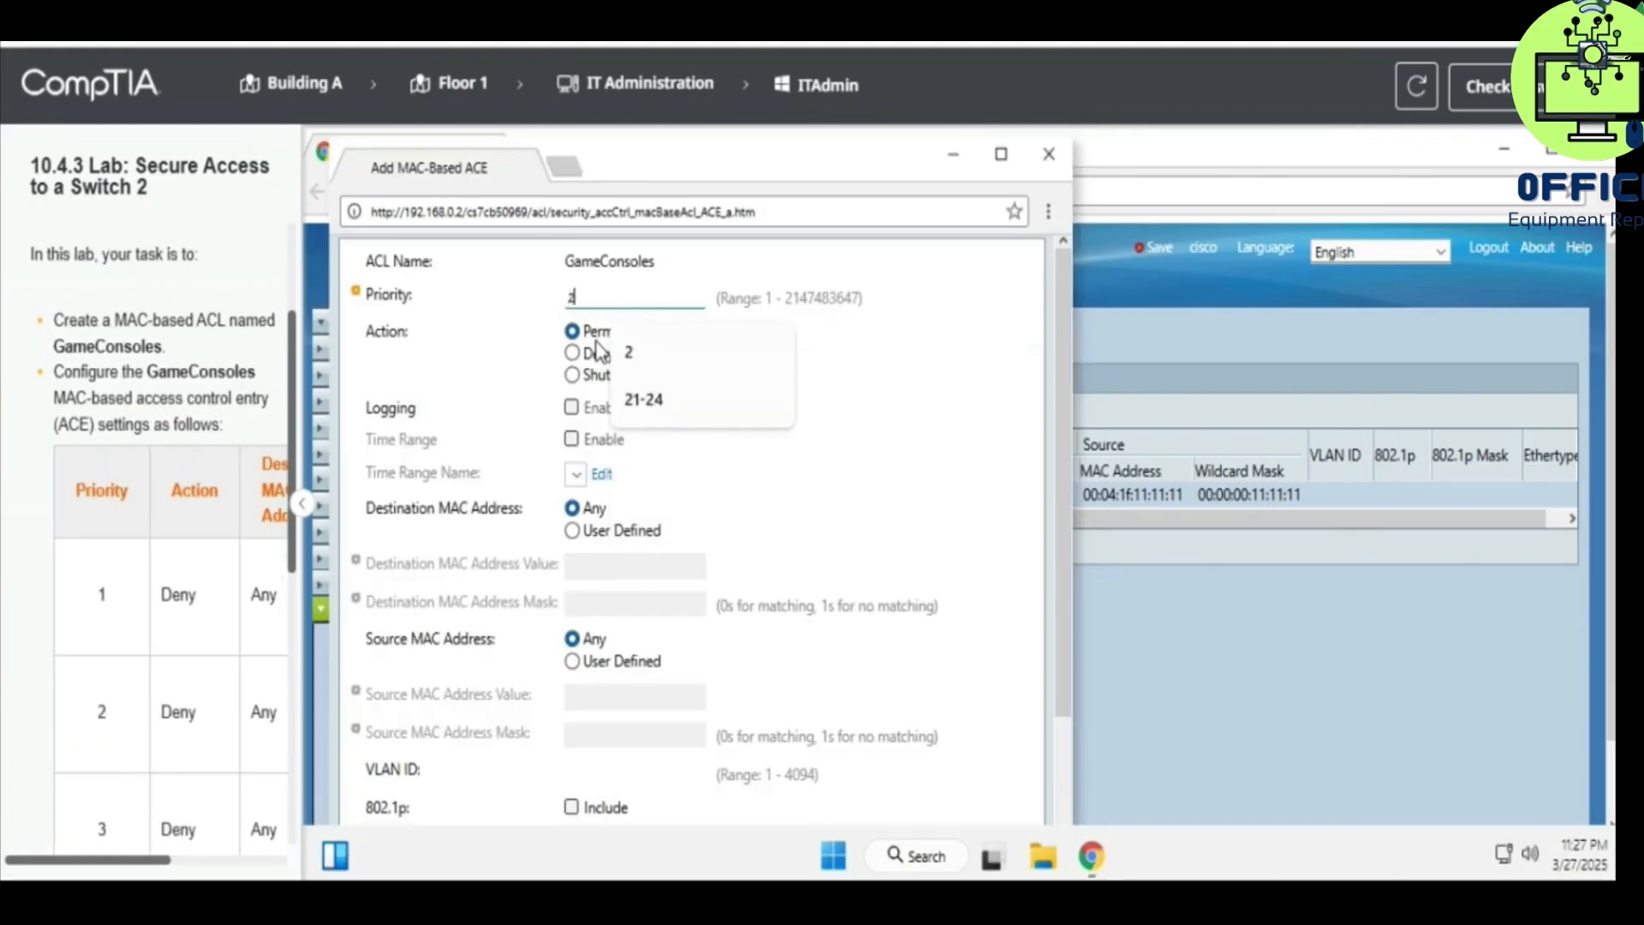
left_click(456, 435)
scroll(456, 438, "down", 2)
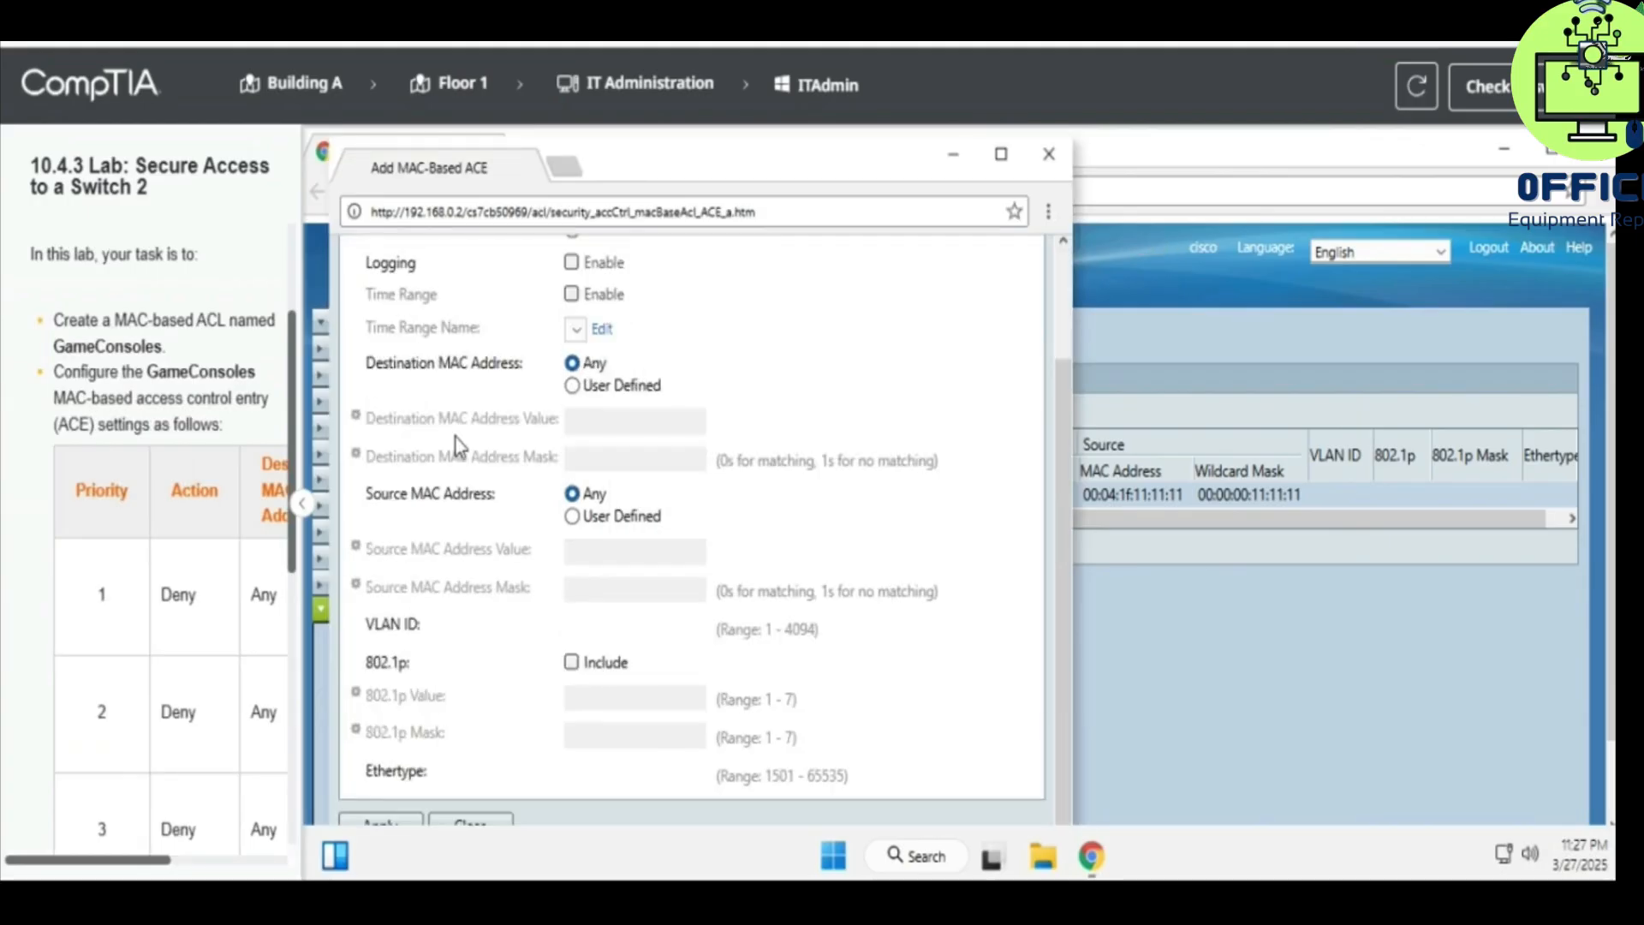
- Match source MAC 00:50:42:11:11:11, mask 00:00:00:11:11:11, save, and open a new entry form
left_click(596, 517)
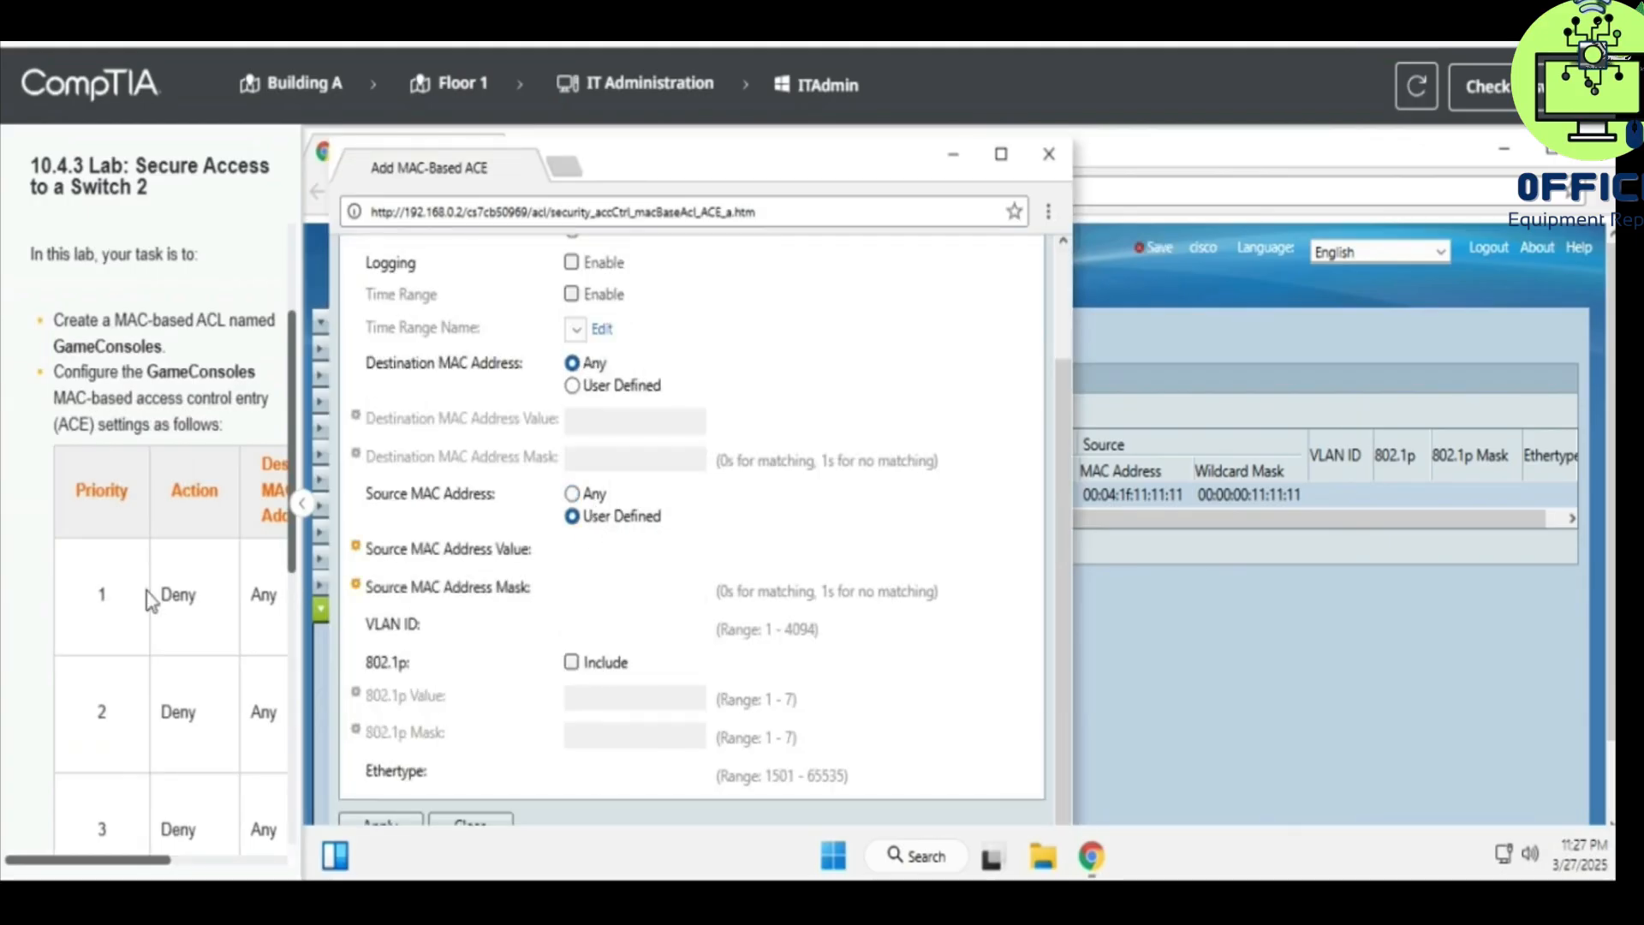
scroll(155, 599, "right", 5)
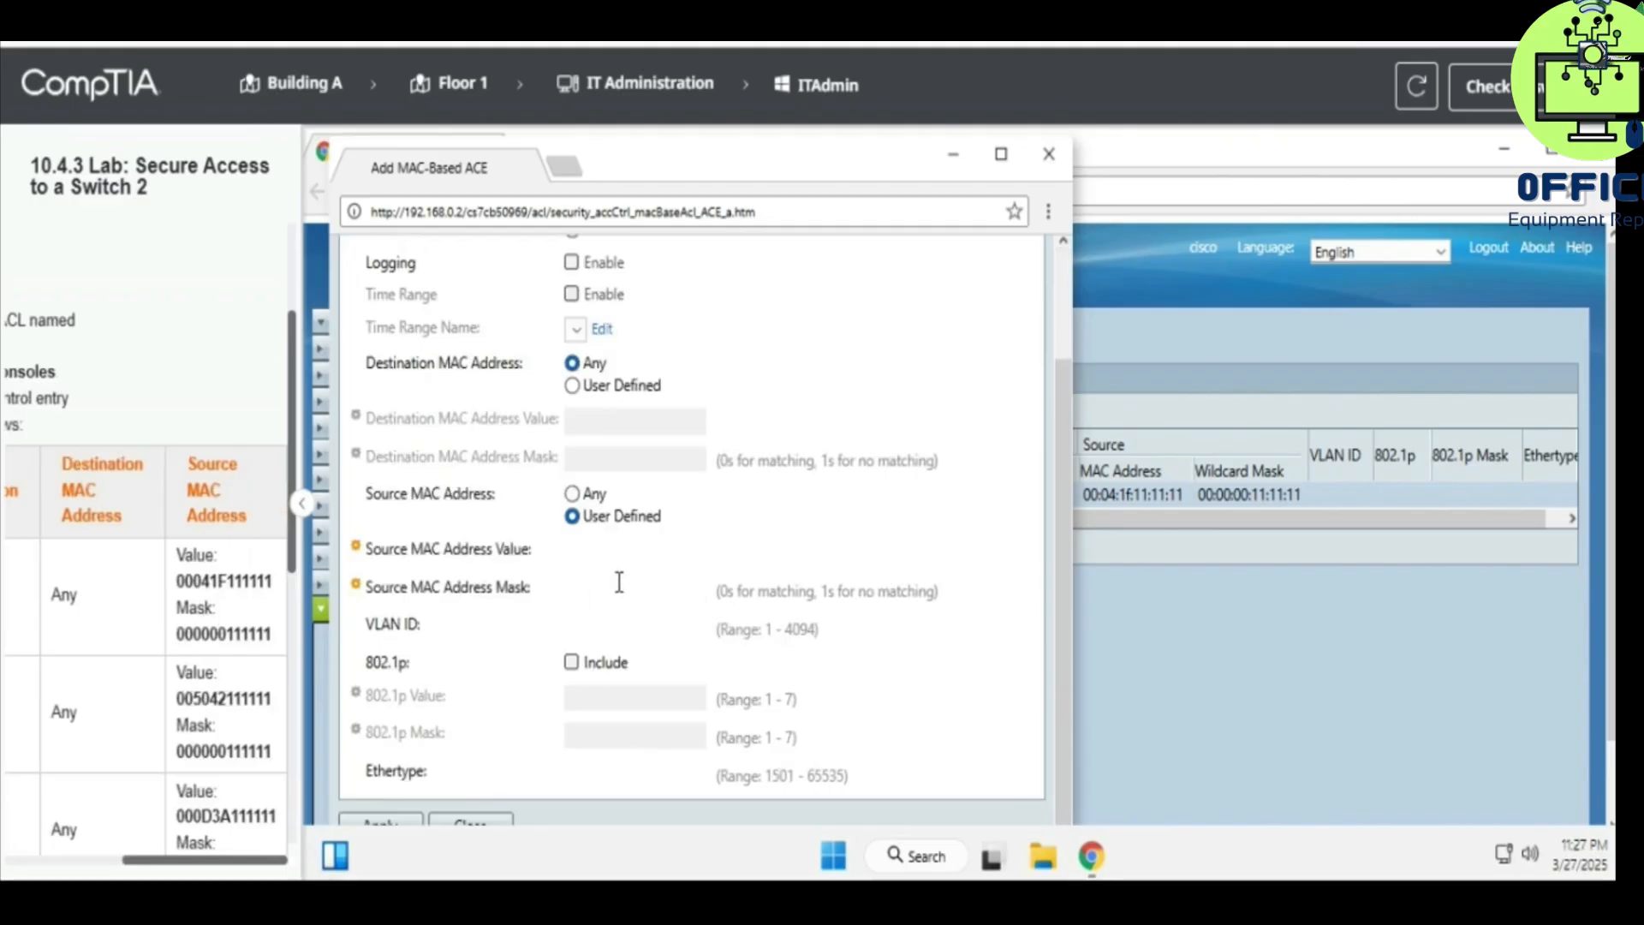
left_click(601, 558)
type("00")
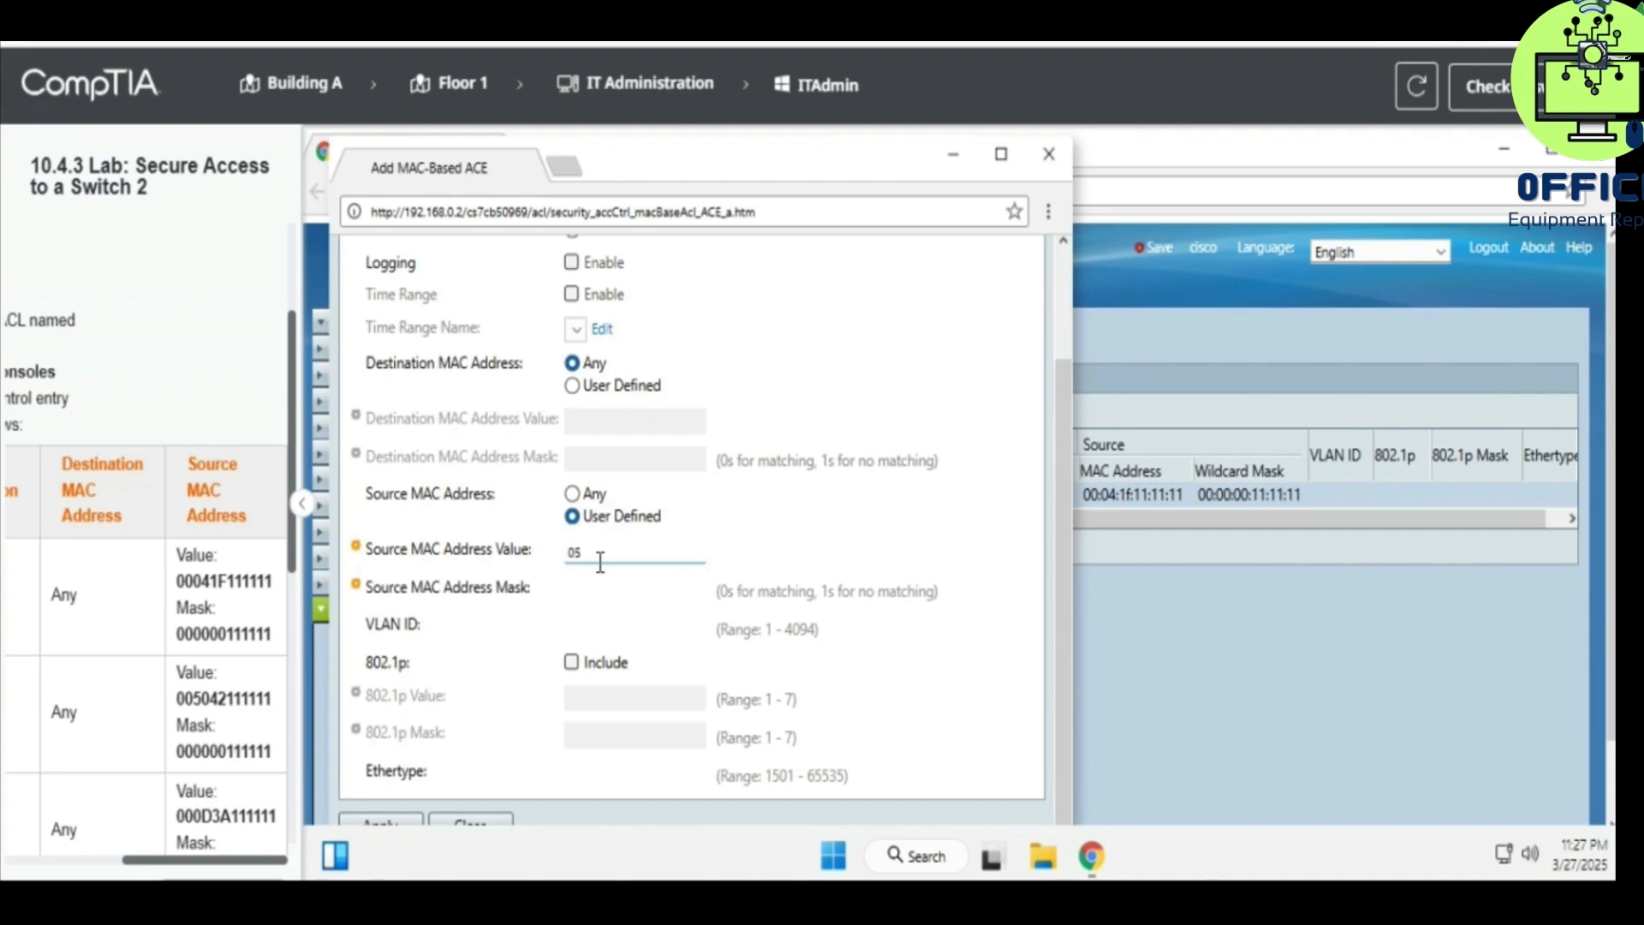
key("BackSpace")
type("50421111111")
left_click(674, 591)
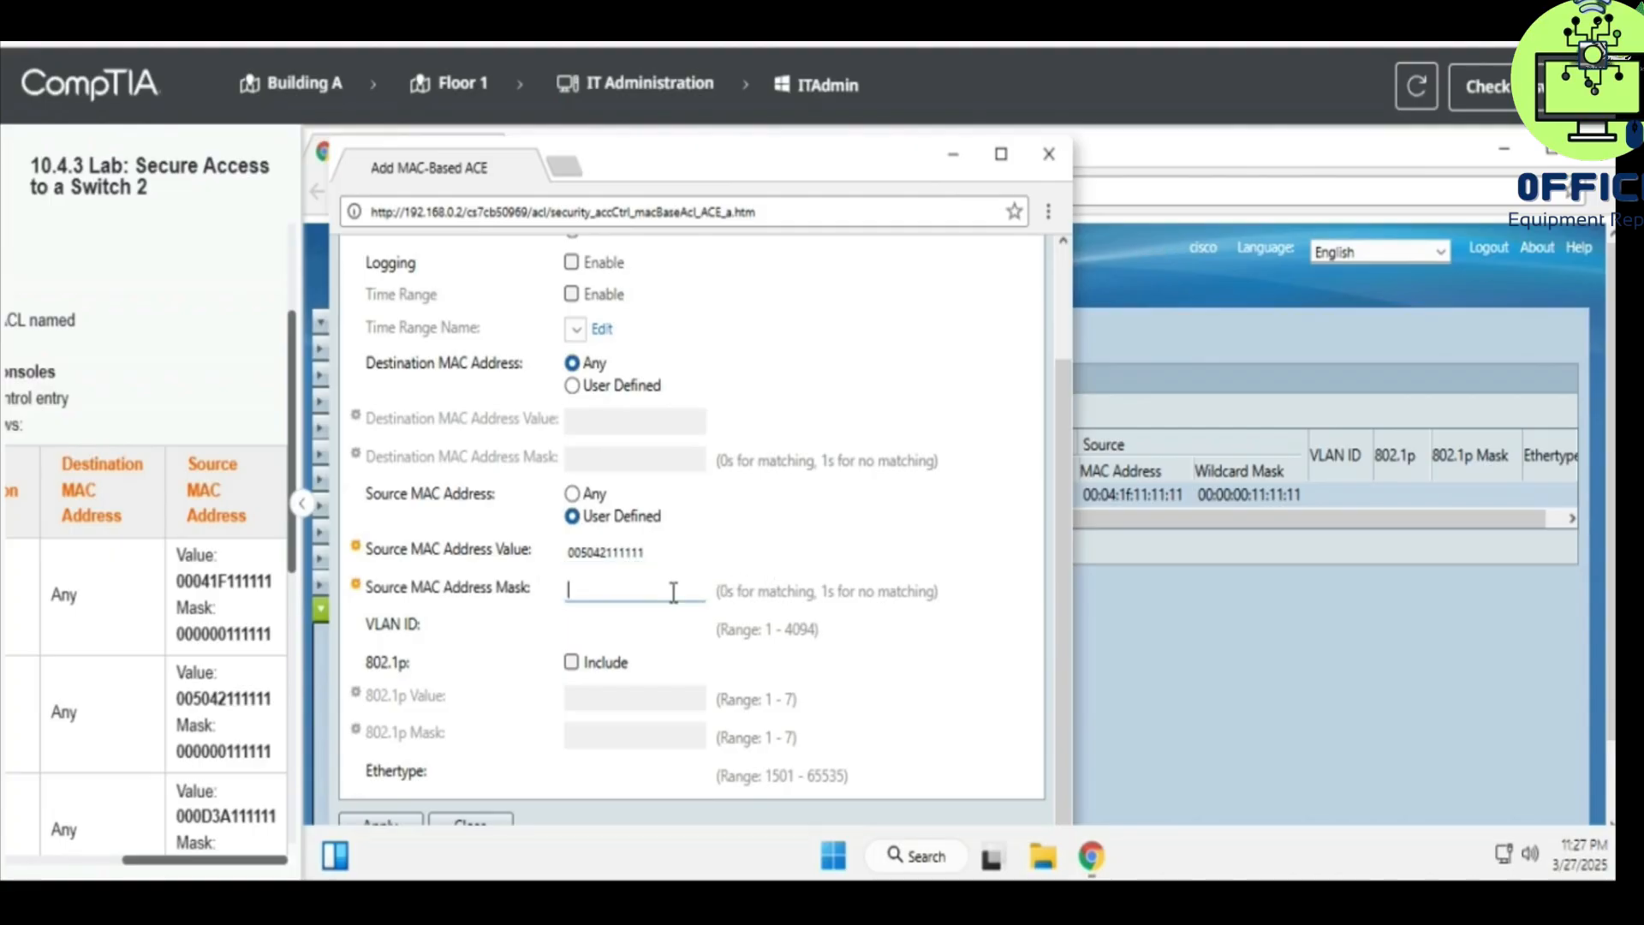
type("000000111111")
left_click(399, 819)
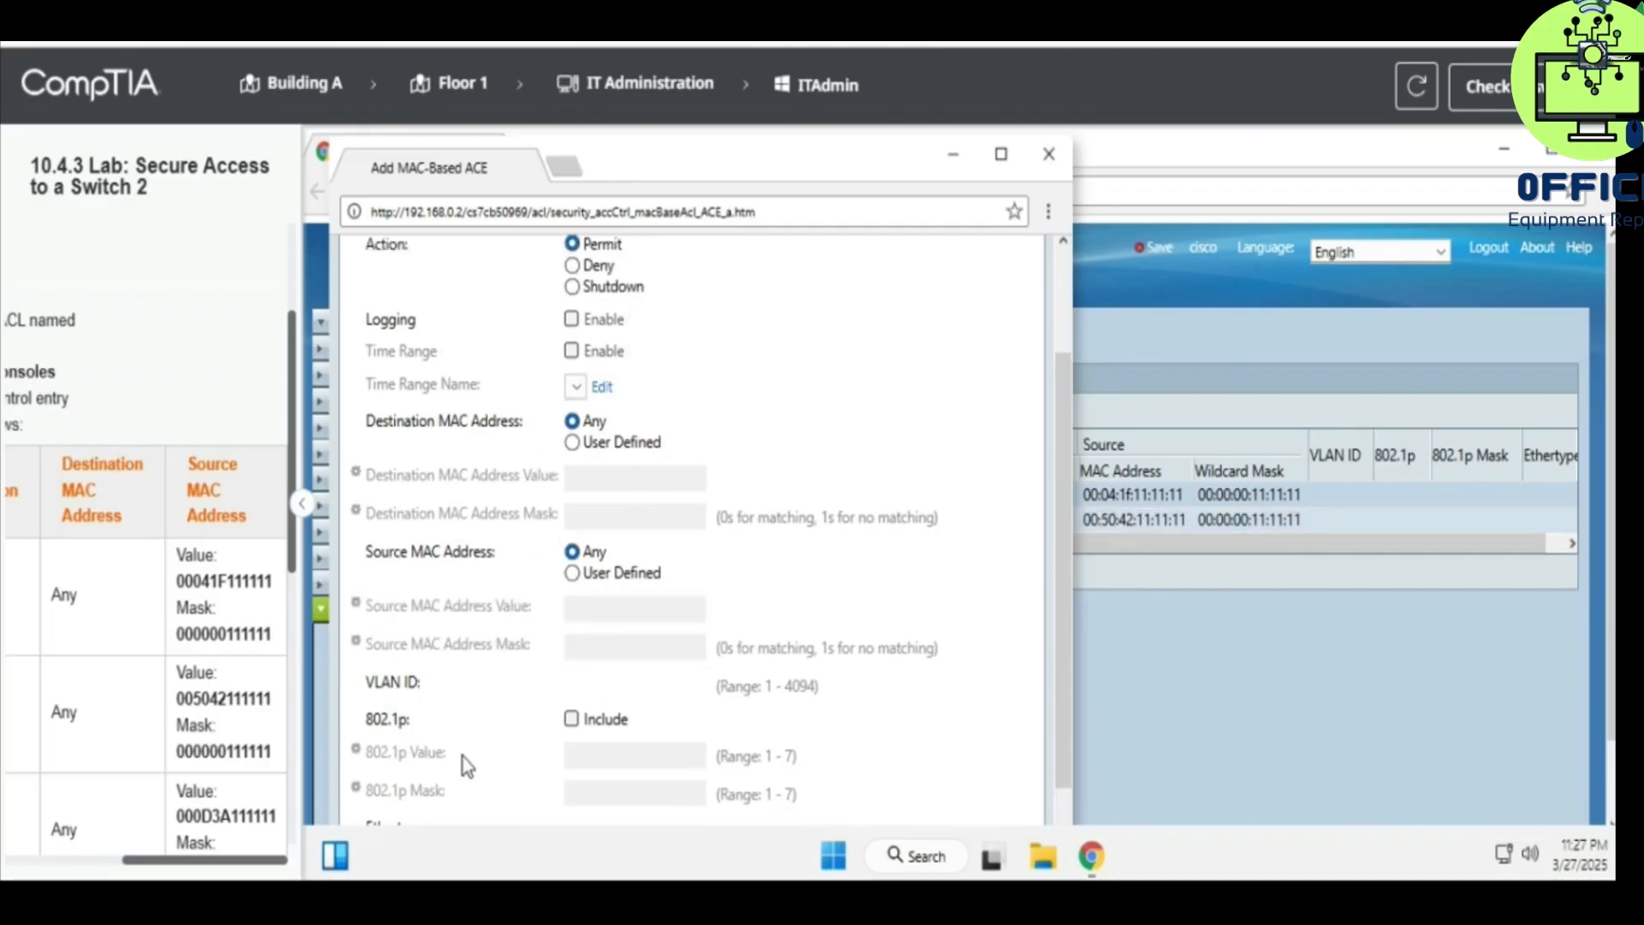
left_click(1048, 155)
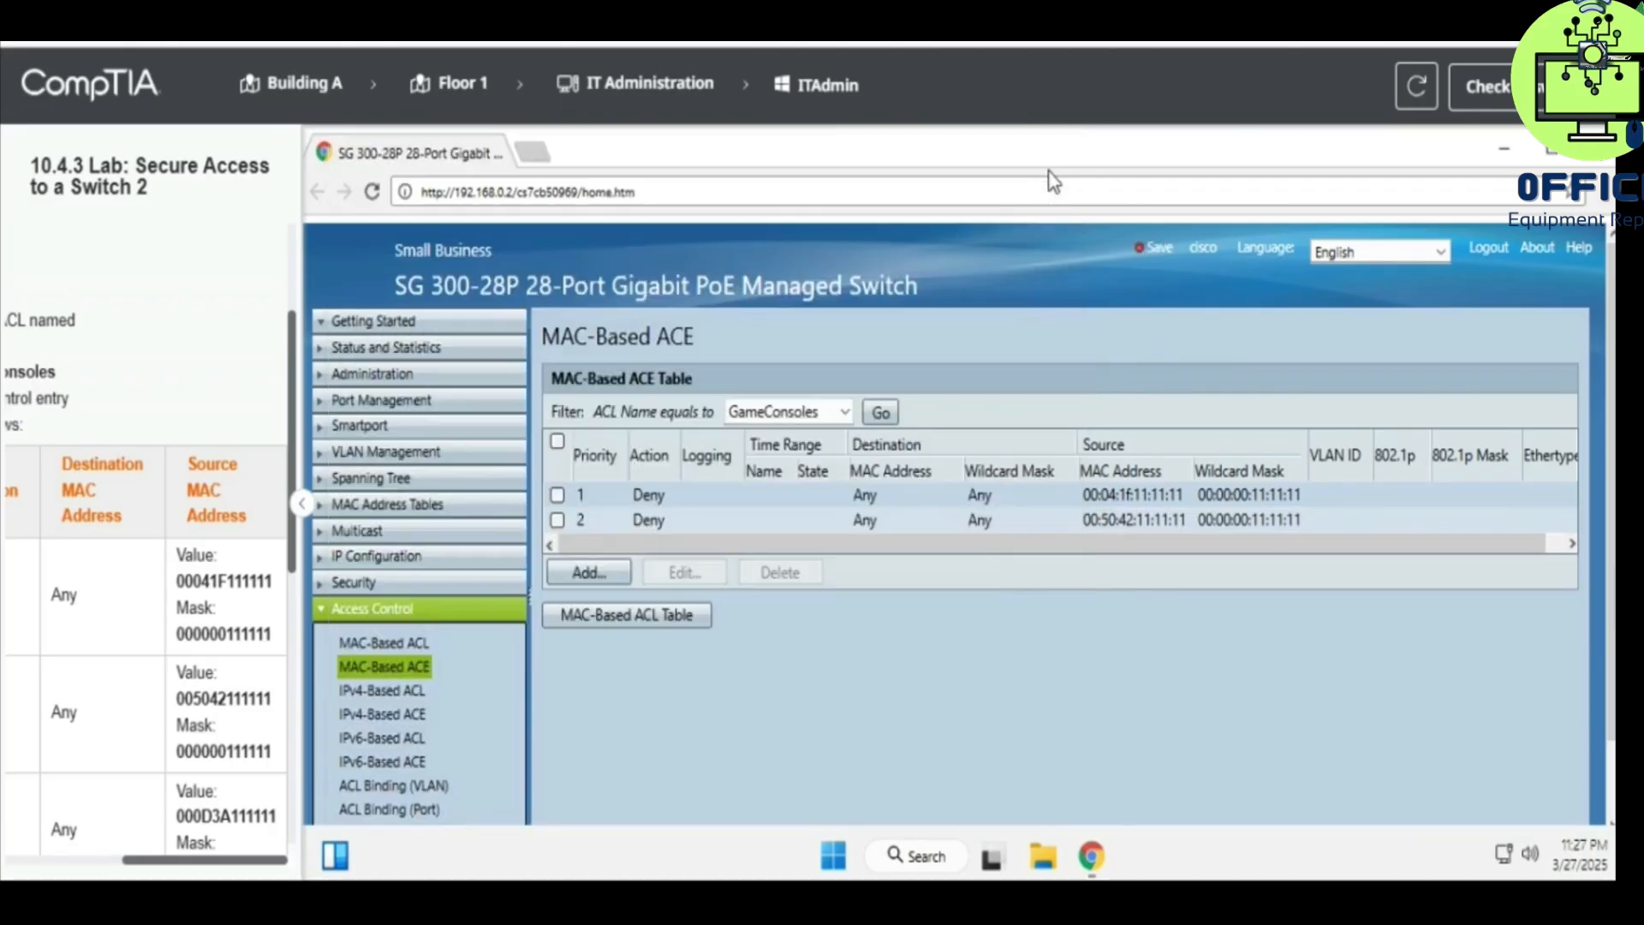
left_click(595, 575)
- Give the third entry priority 3 and action Deny
left_click(599, 297)
type("3")
scroll(195, 534, "left", 5)
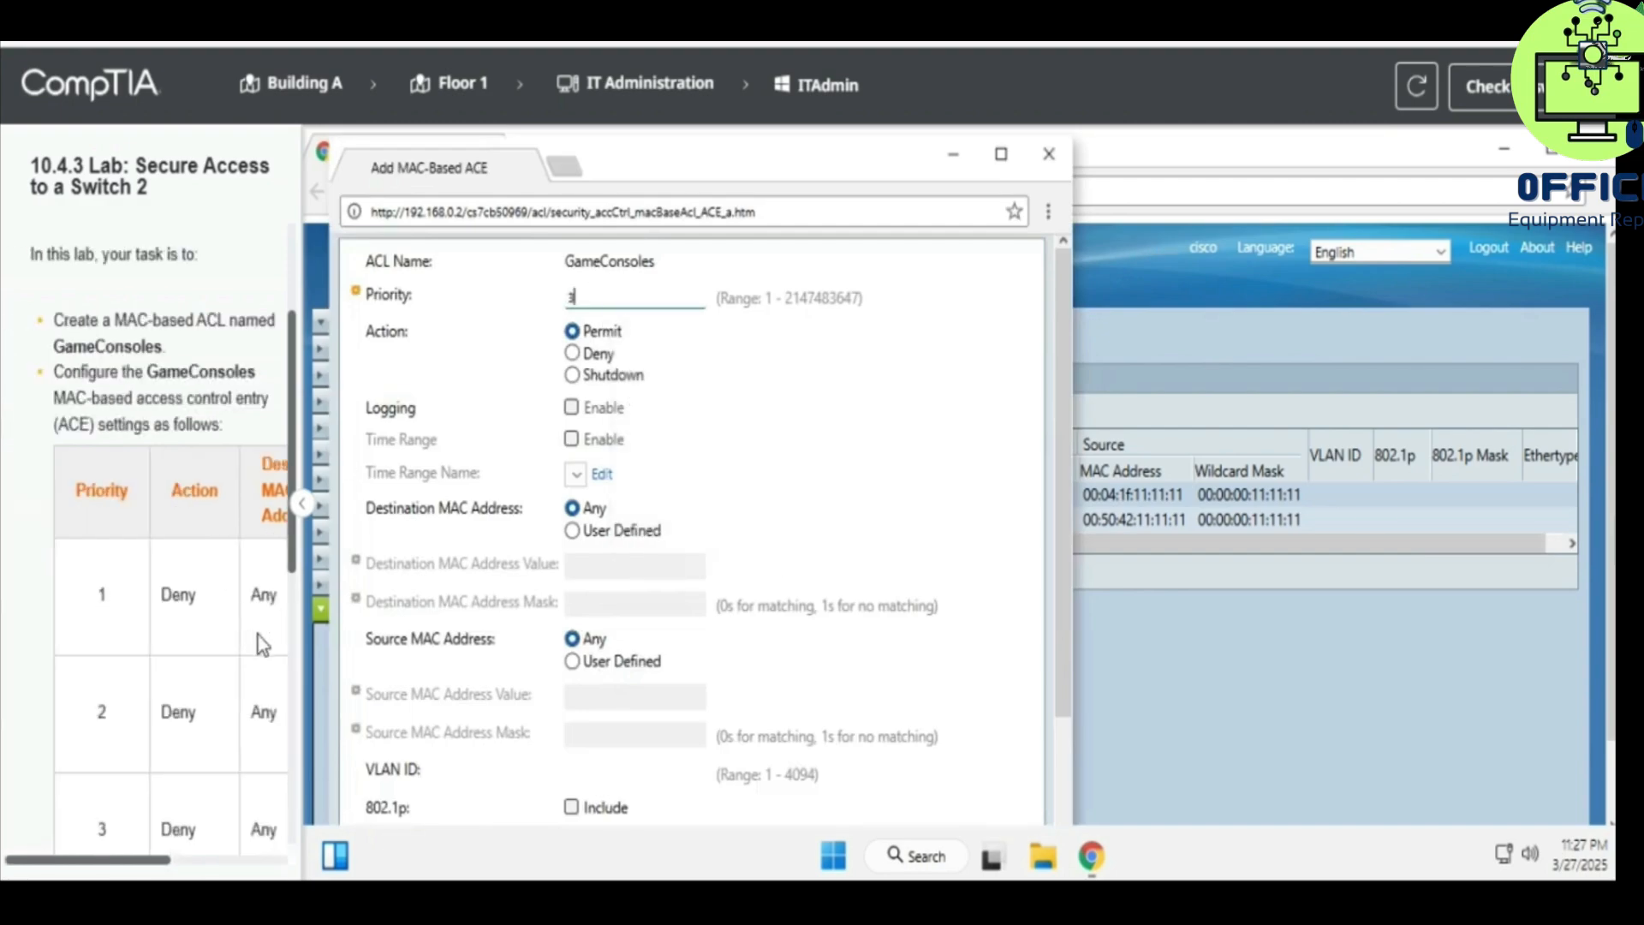
scroll(213, 678, "down", 2)
scroll(213, 679, "down", 1)
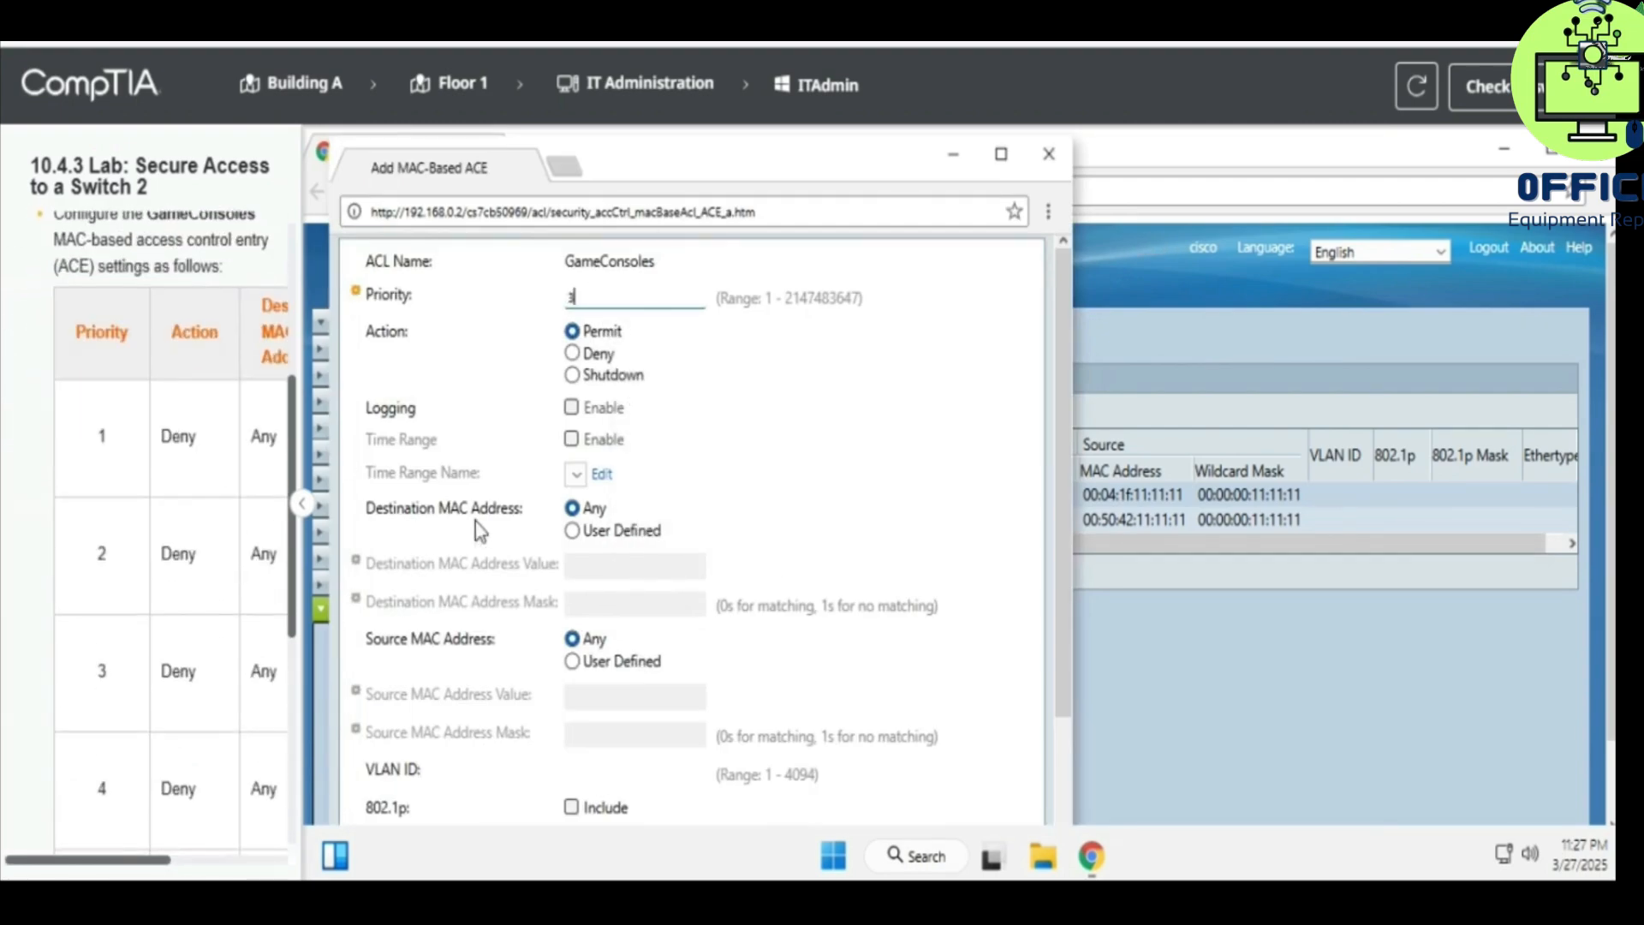
left_click(572, 352)
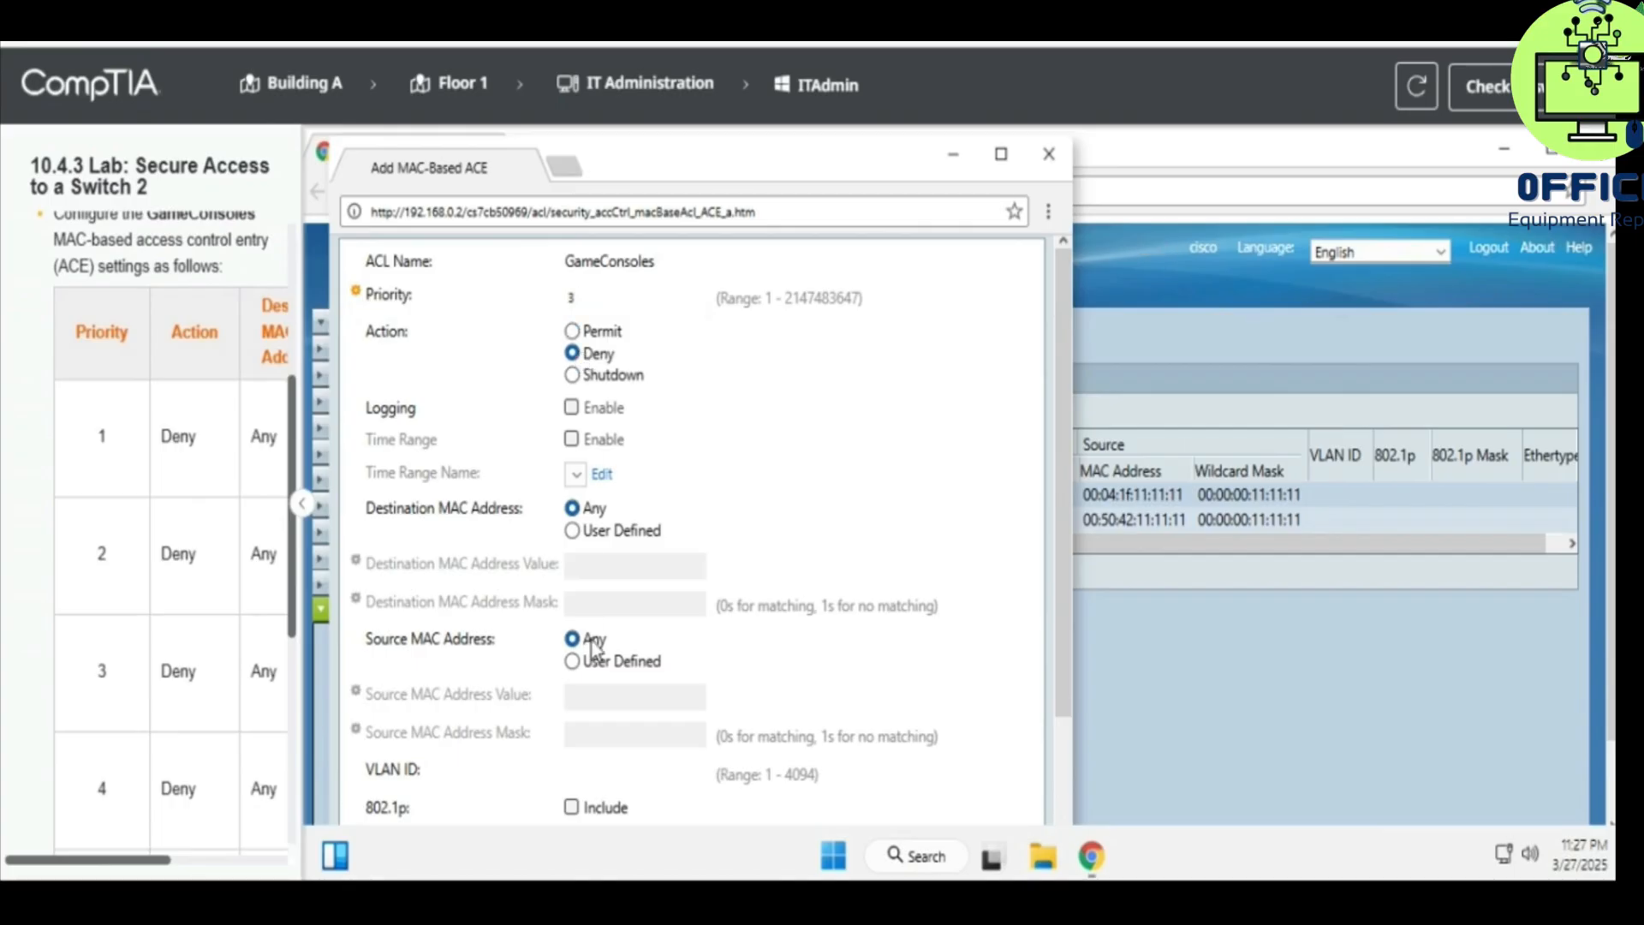
- Match source MAC 00:0d:3a:11:11:11 with mask 00:00:00:11:11:11 and save the entry
left_click(638, 665)
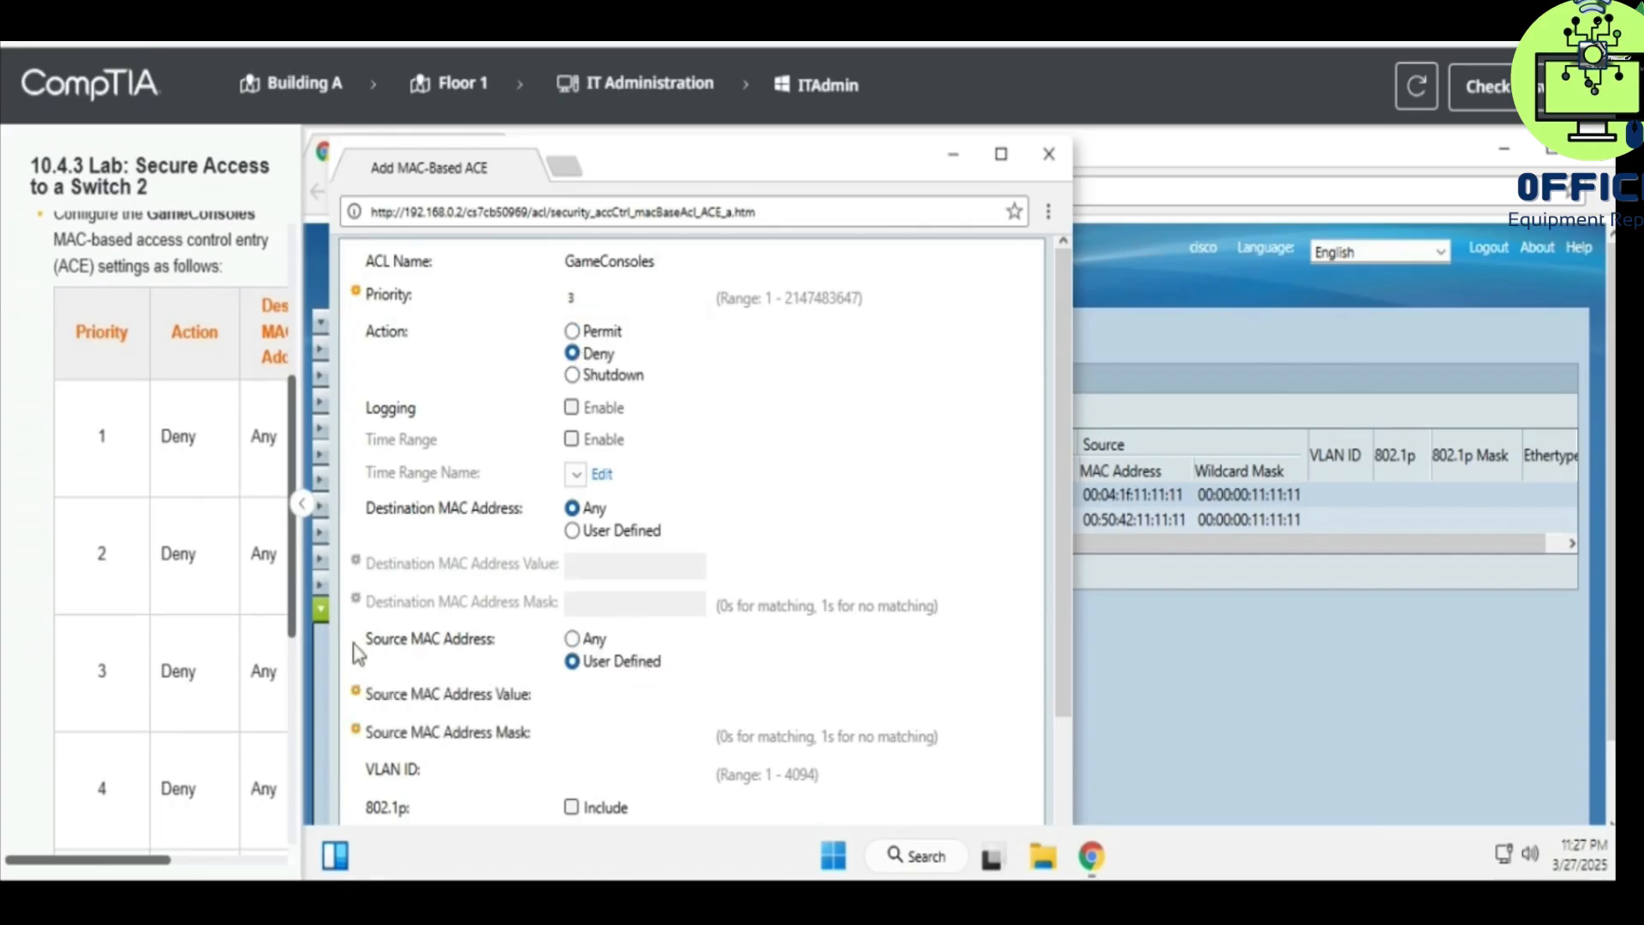
scroll(286, 647, "right", 3)
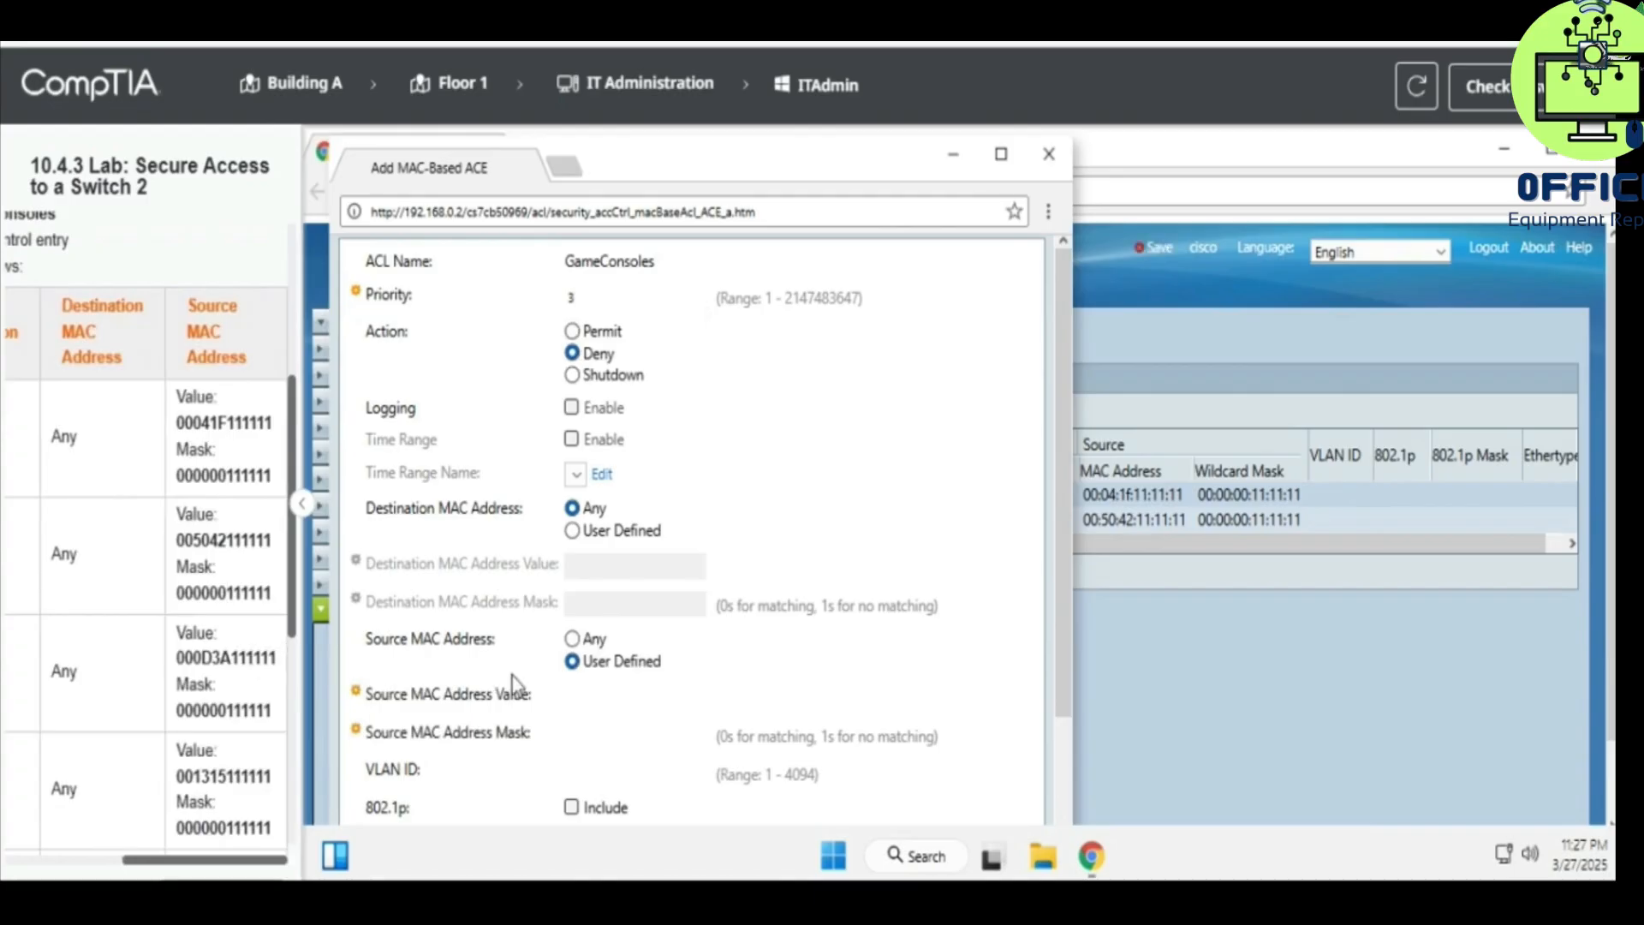
left_click(571, 700)
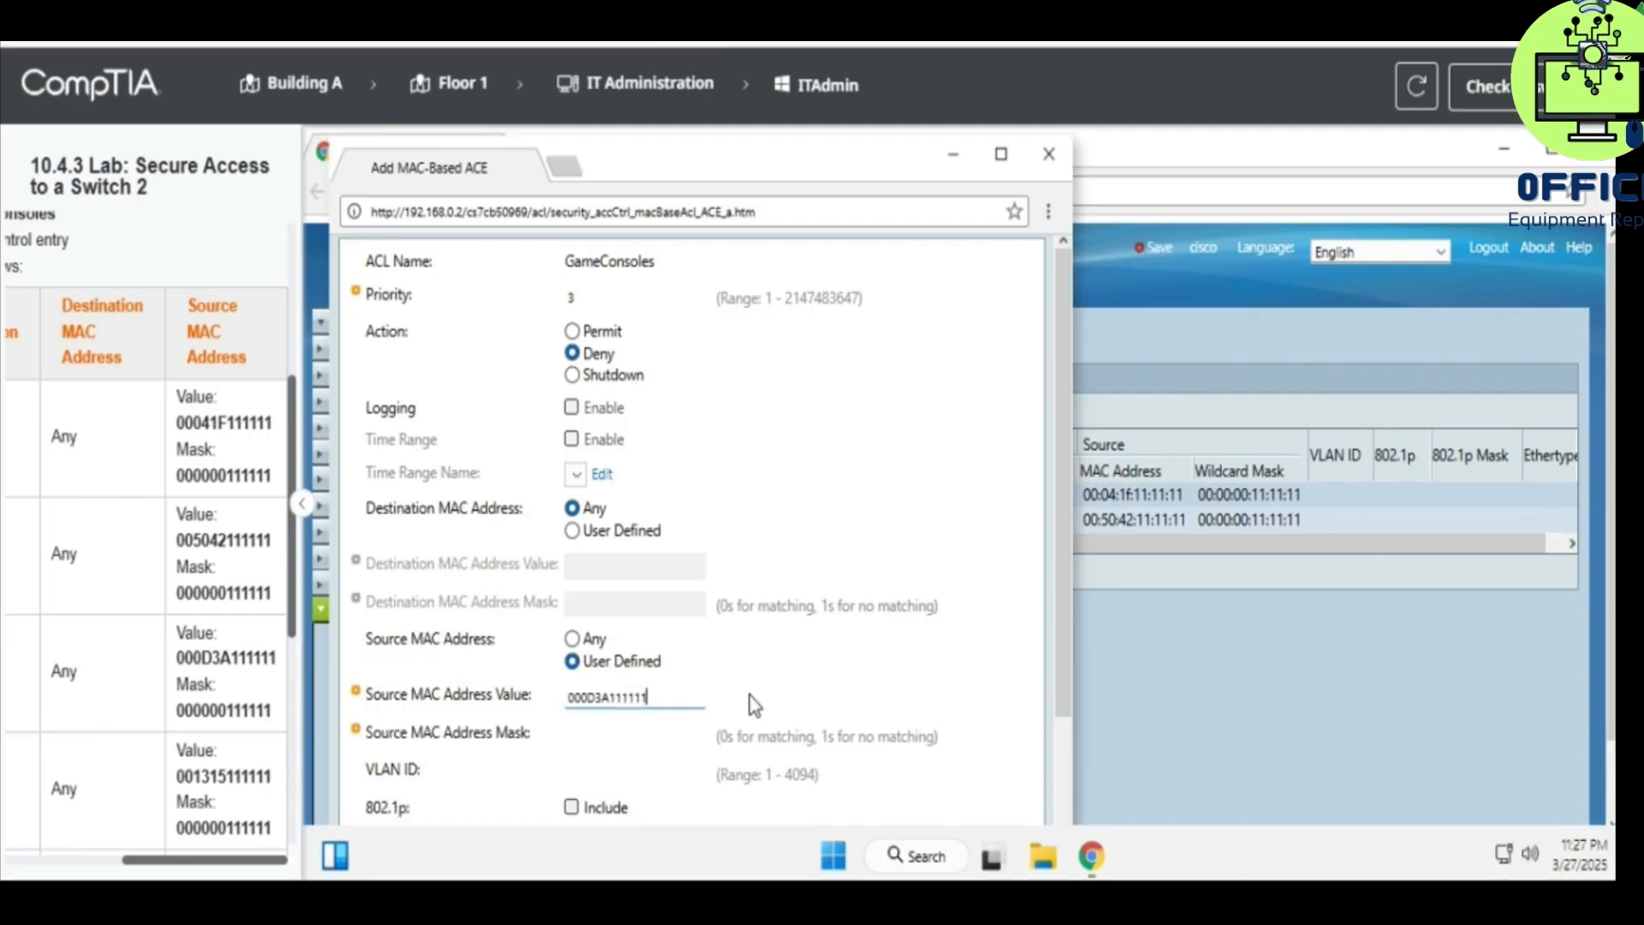
left_click(658, 730)
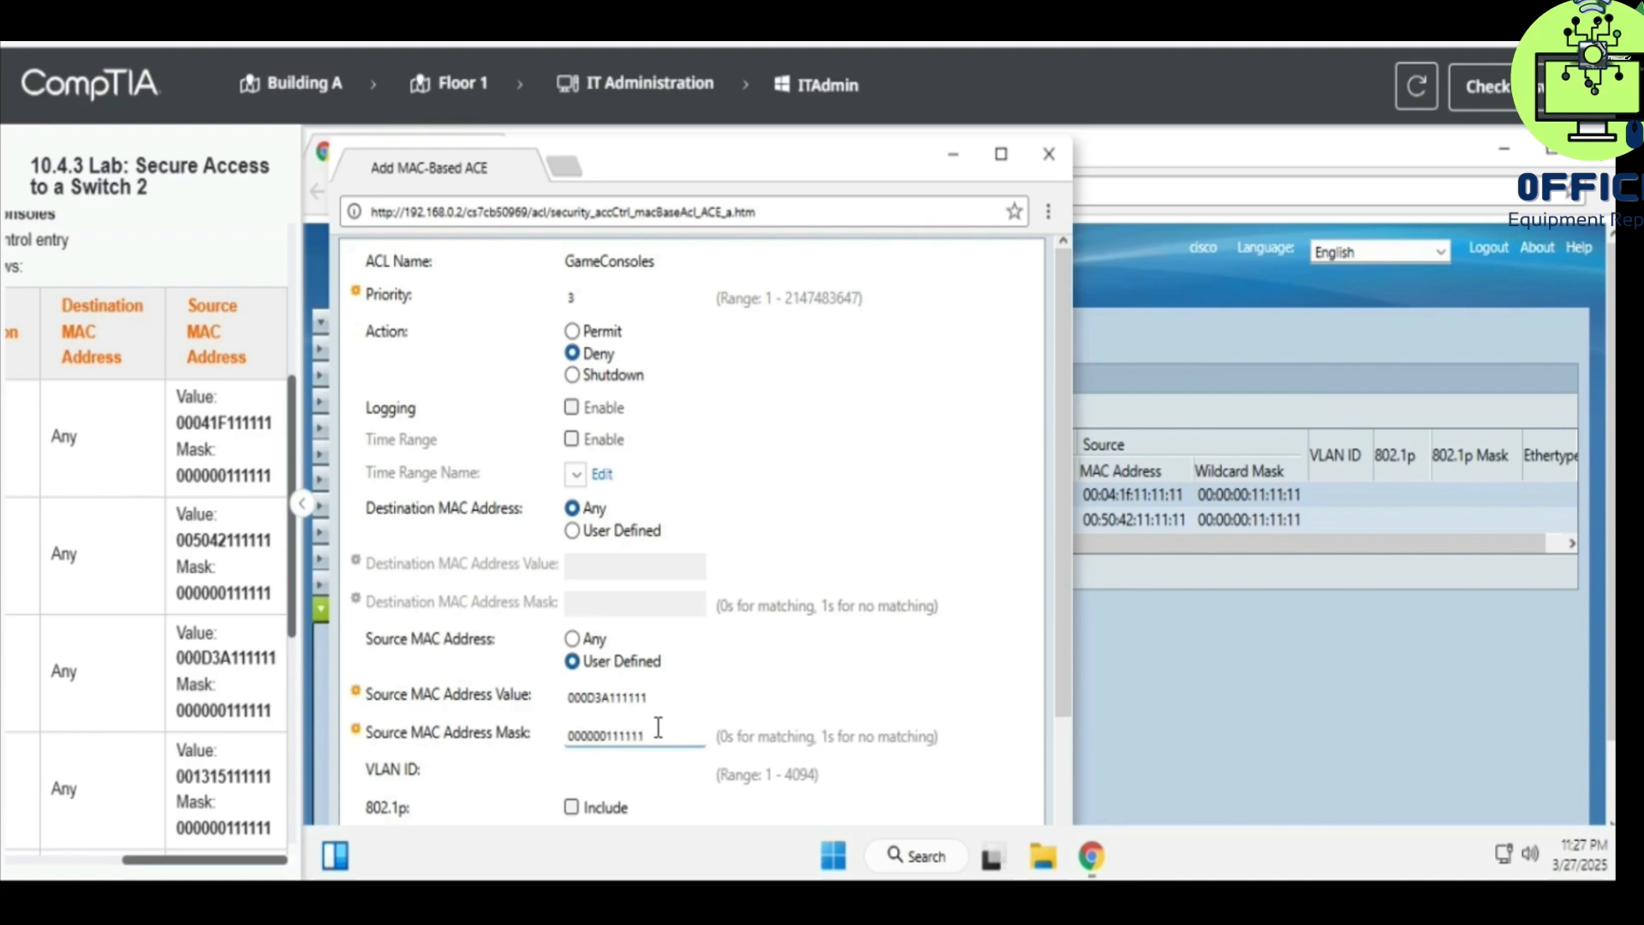
scroll(558, 757, "down", 3)
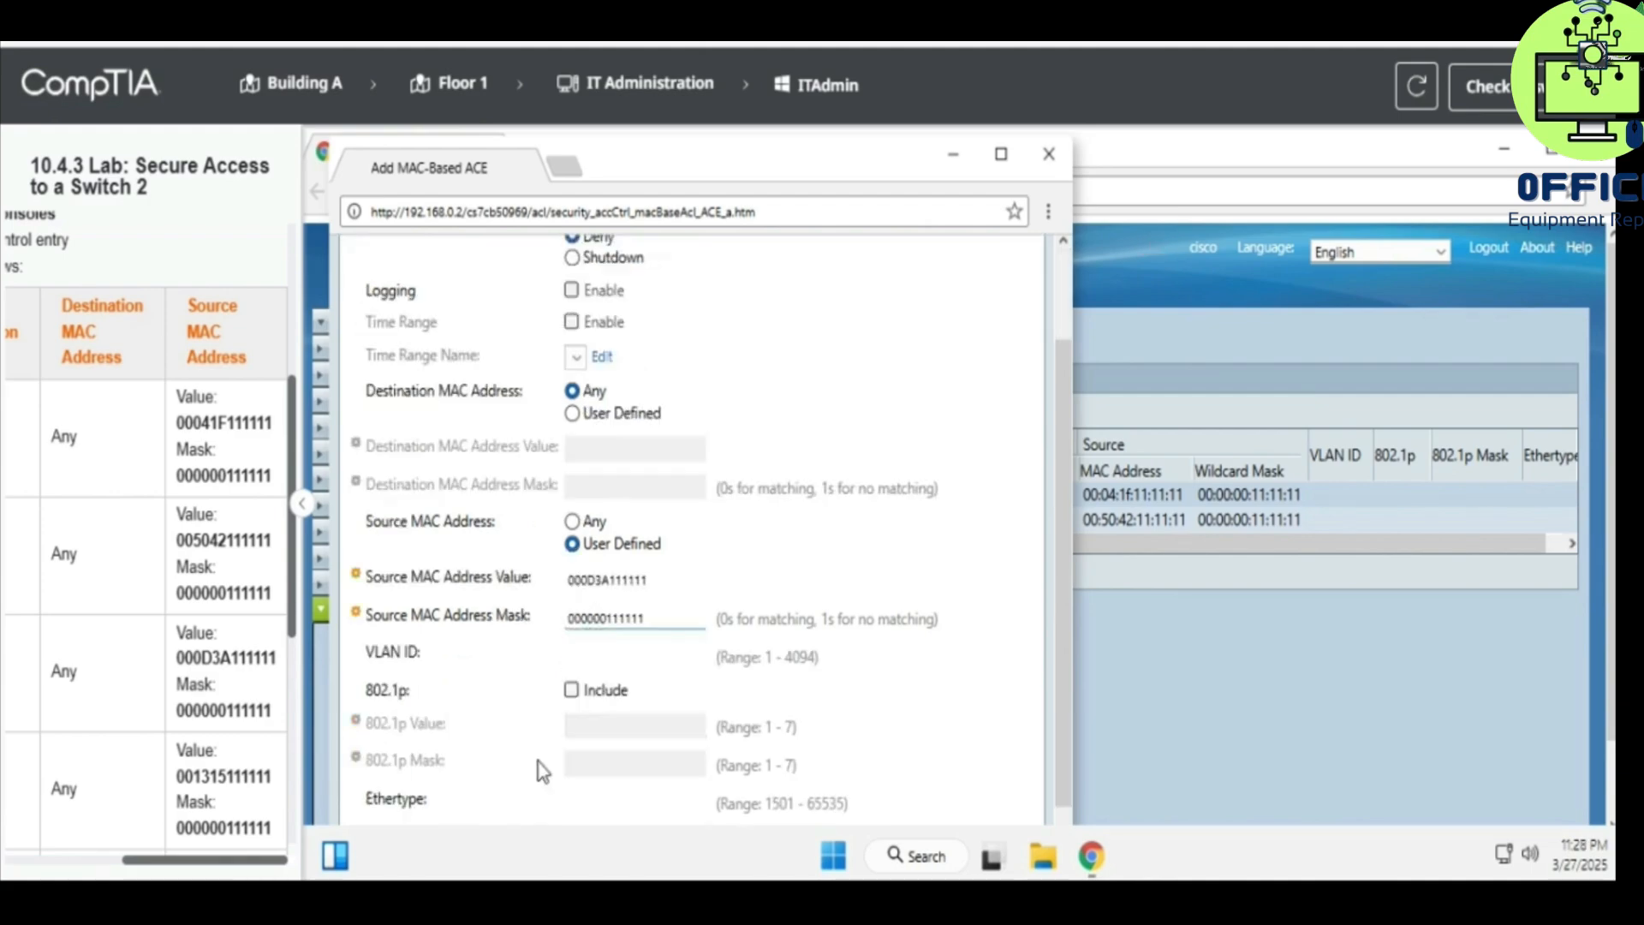
left_click(384, 822)
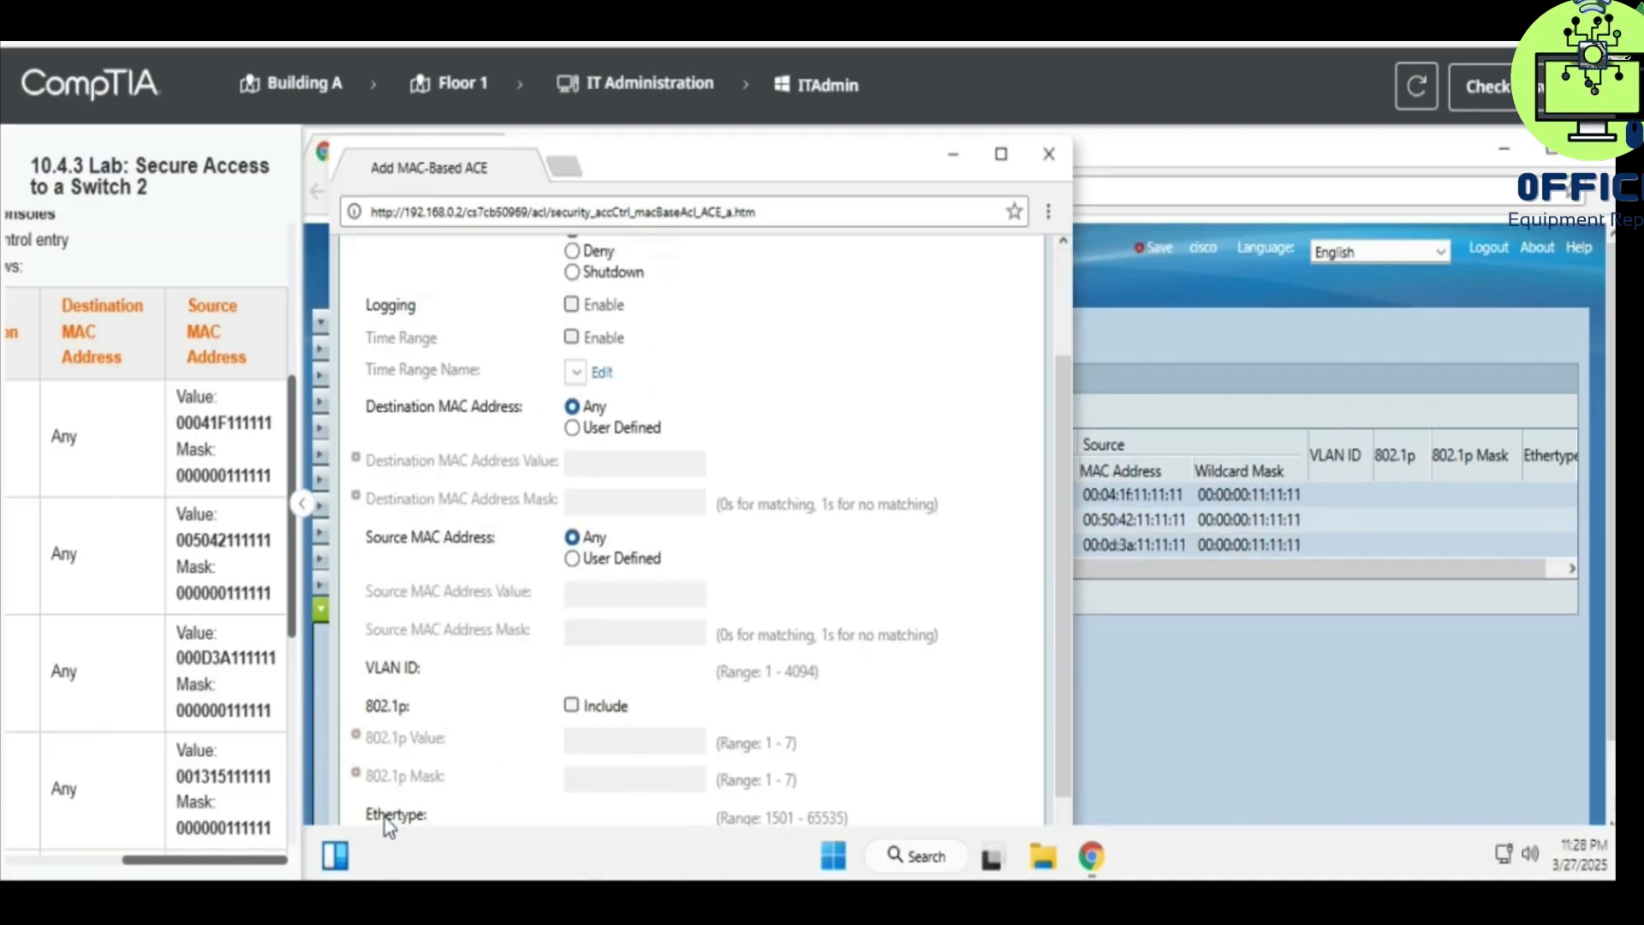
left_click(1055, 154)
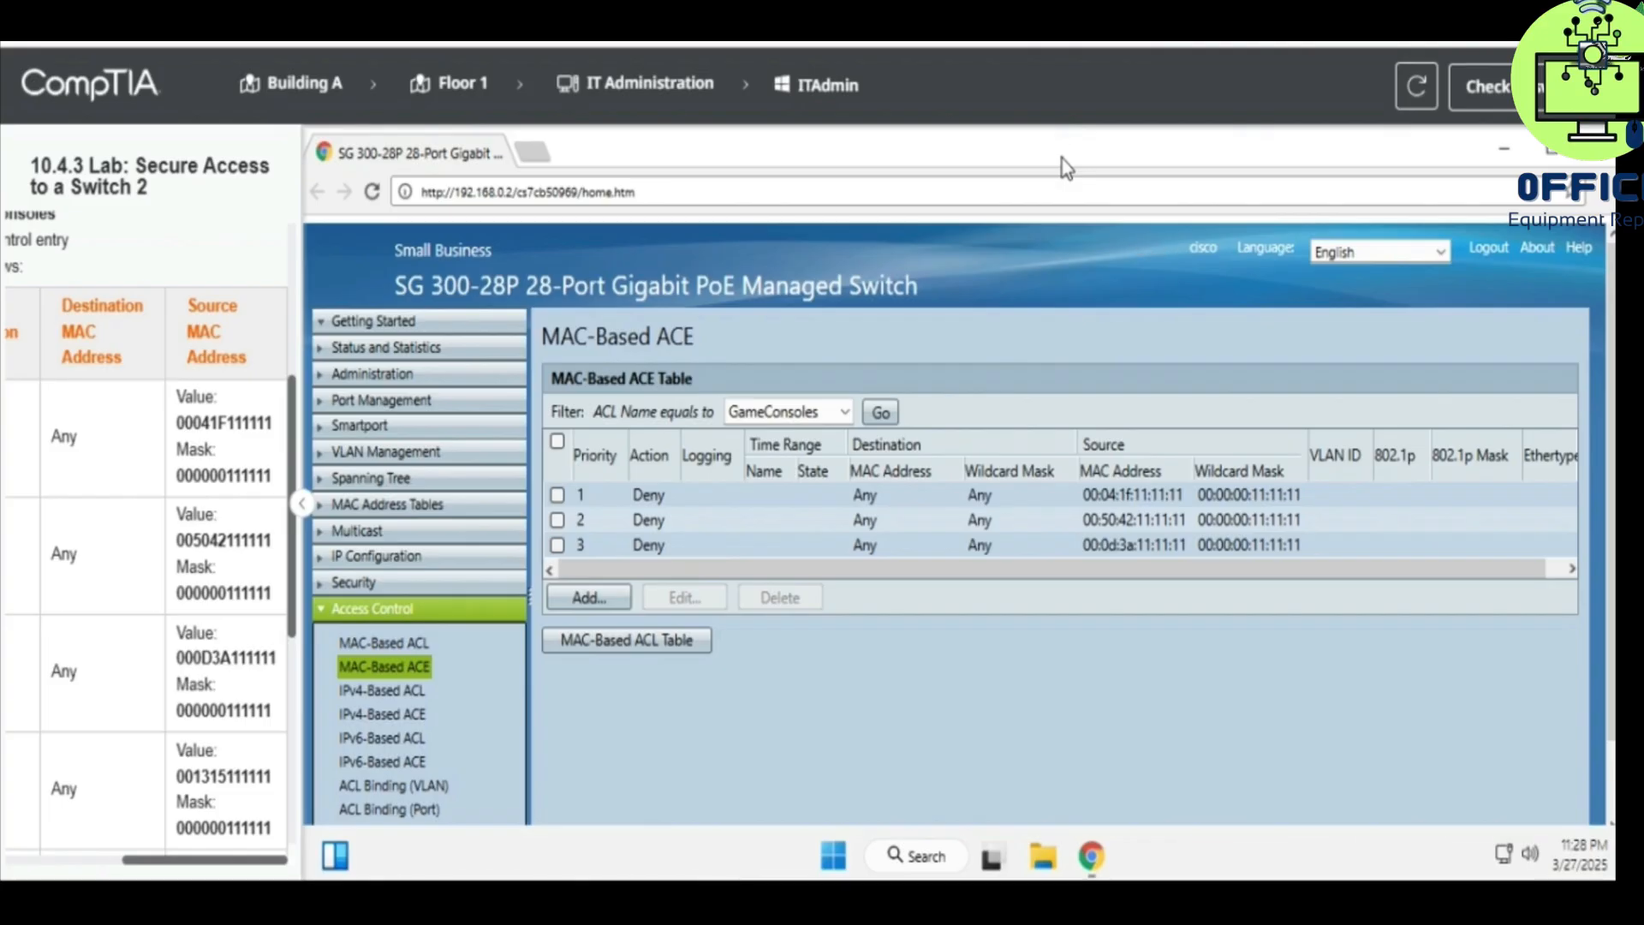
- Start a fourth GameConsoles entry with priority 4 and action Deny
scroll(150, 591, "left", 3)
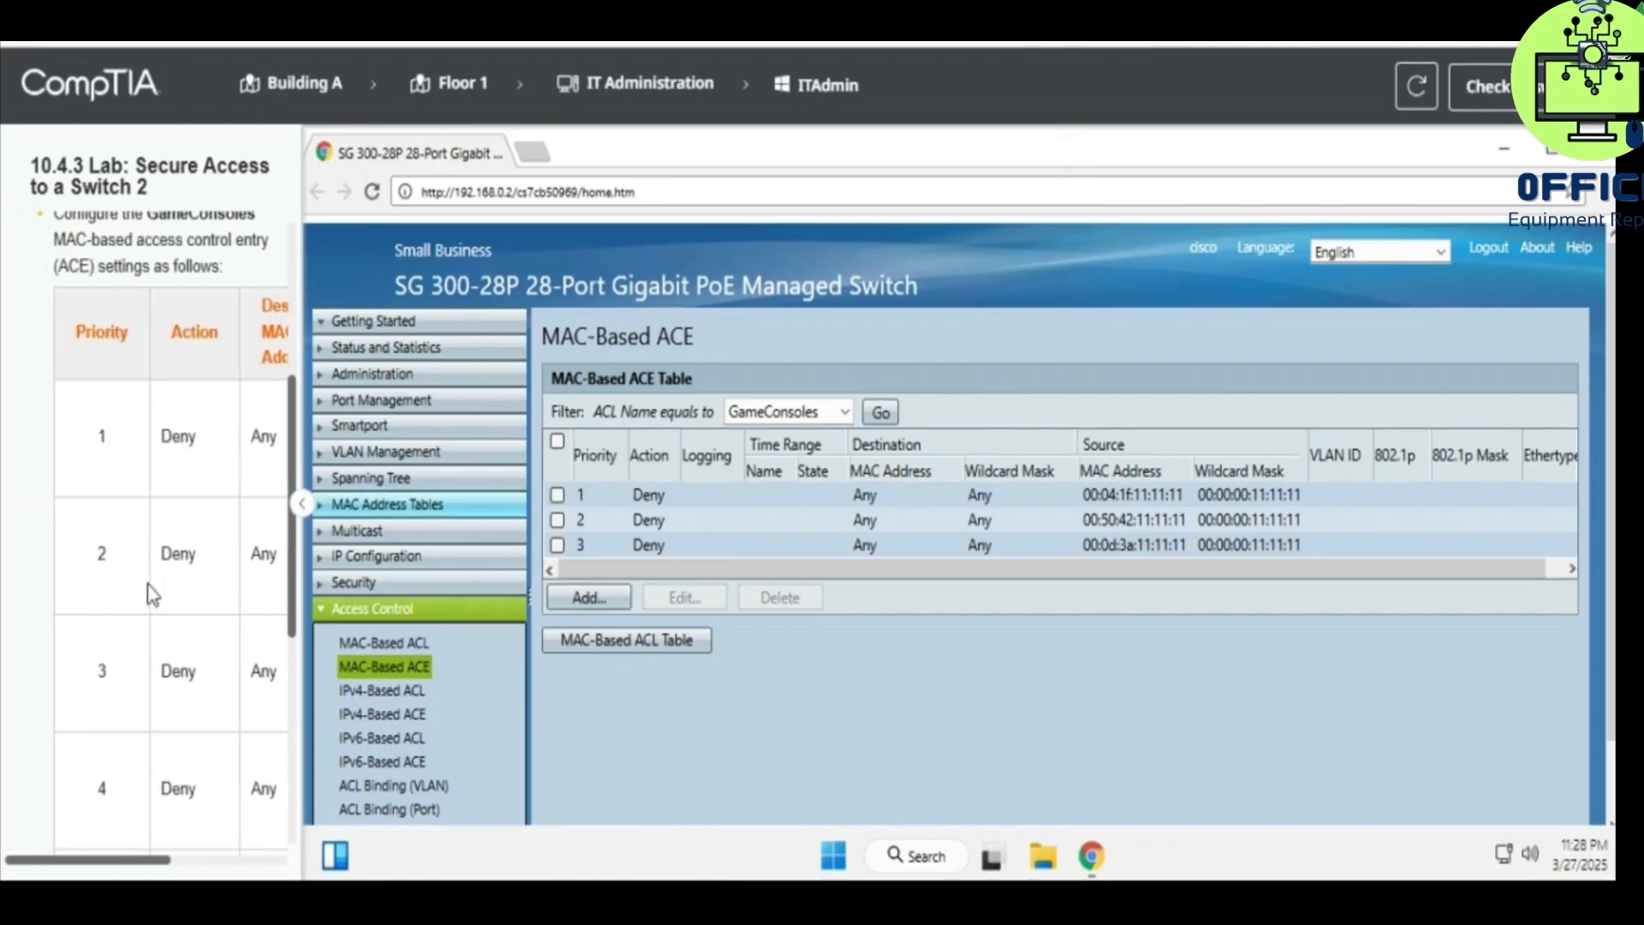
scroll(150, 591, "down", 3)
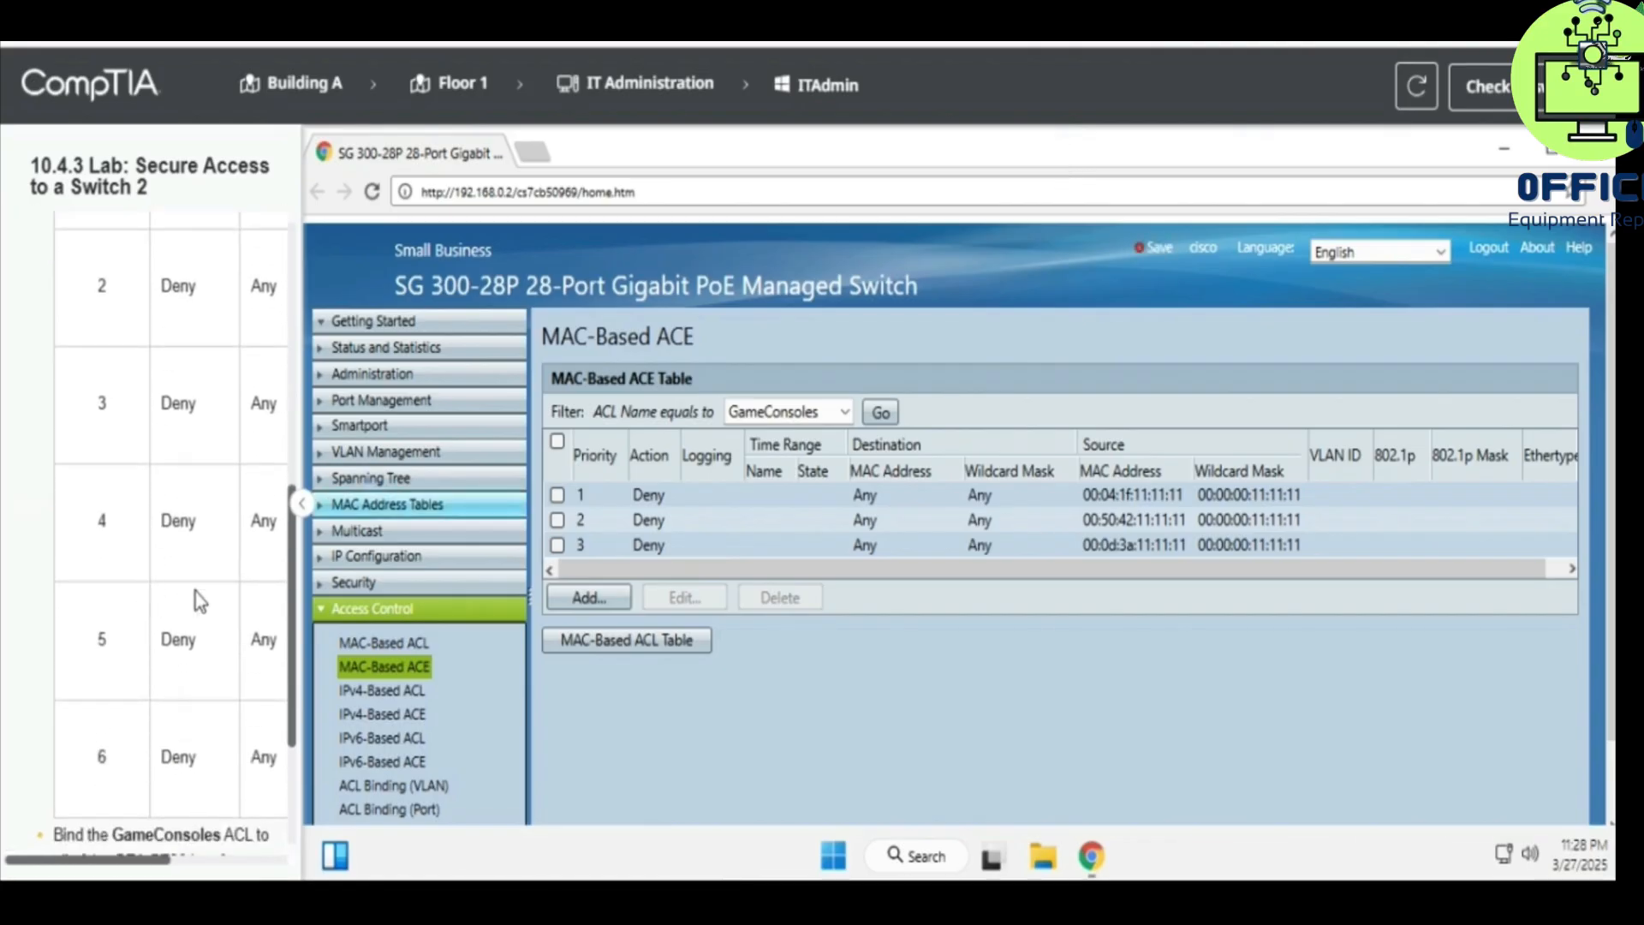
left_click(588, 599)
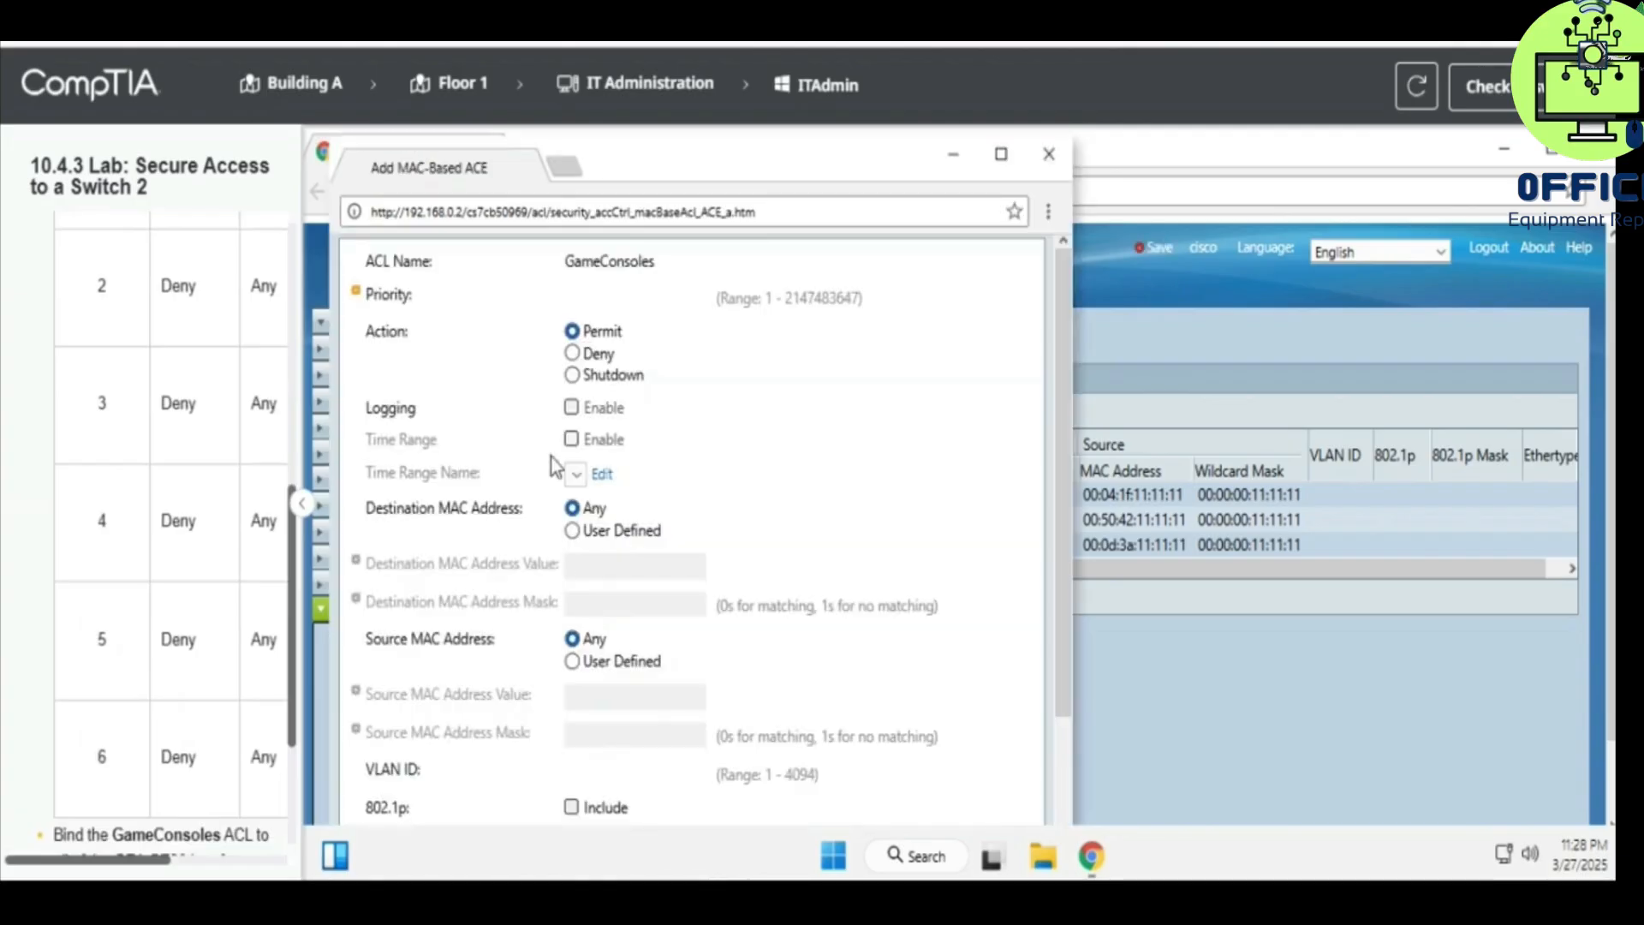
left_click(631, 299)
type("4")
left_click(597, 358)
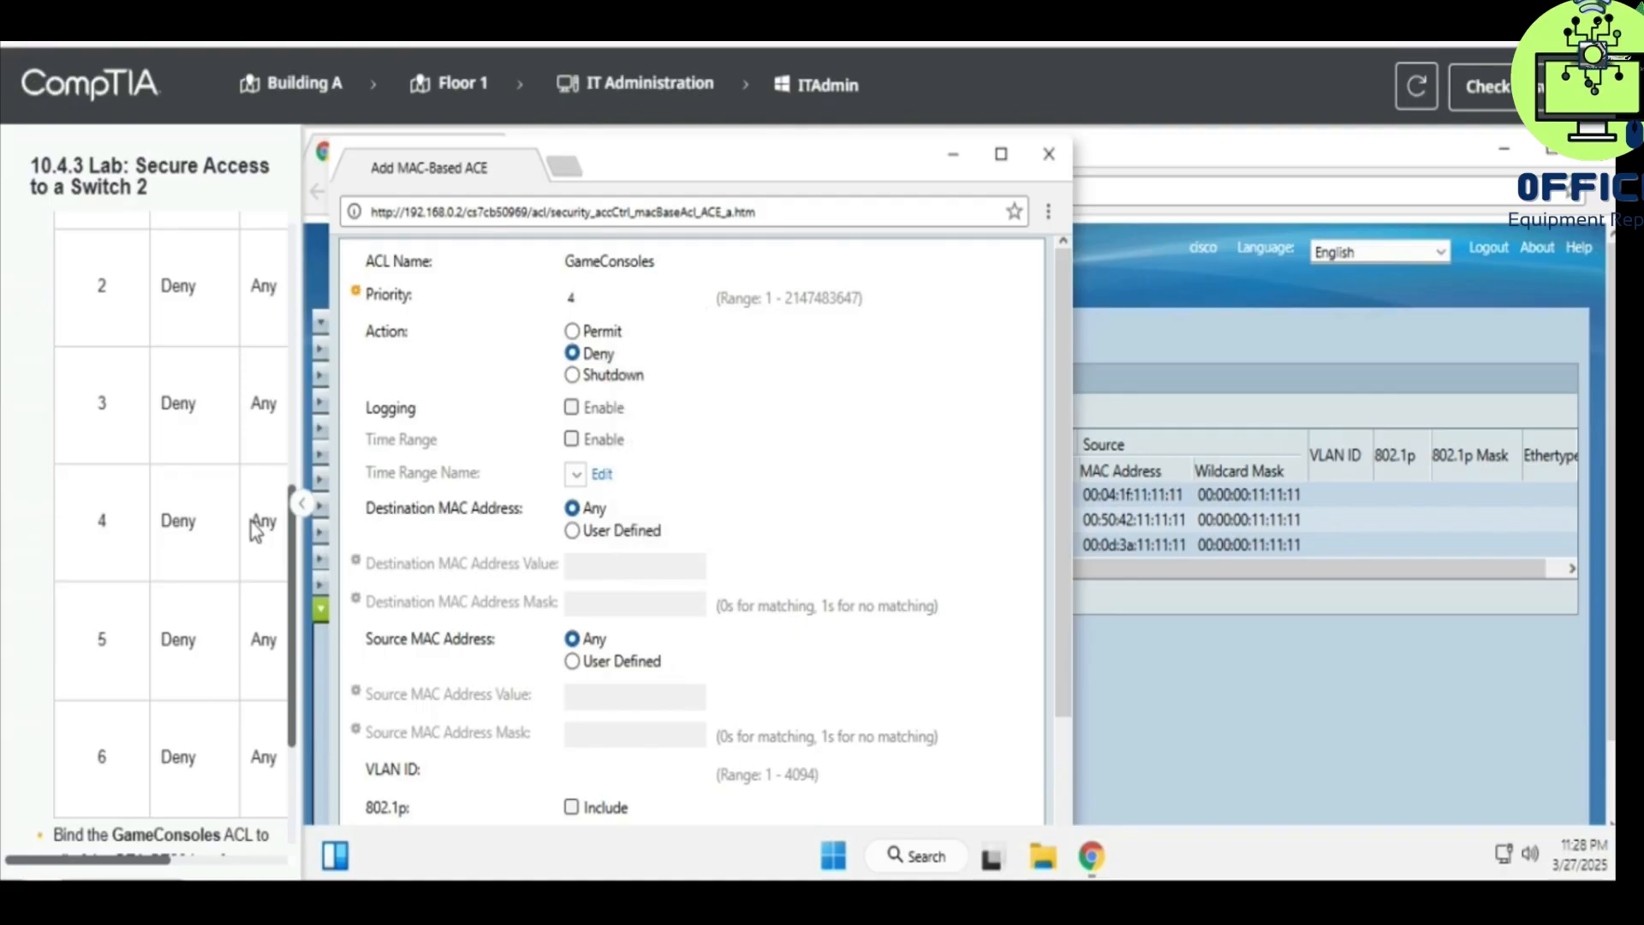
- Match source MAC 00:13:15:11:11:11 with mask 00:00:00:11:11:11 and save the rule
scroll(250, 522, "right", 3)
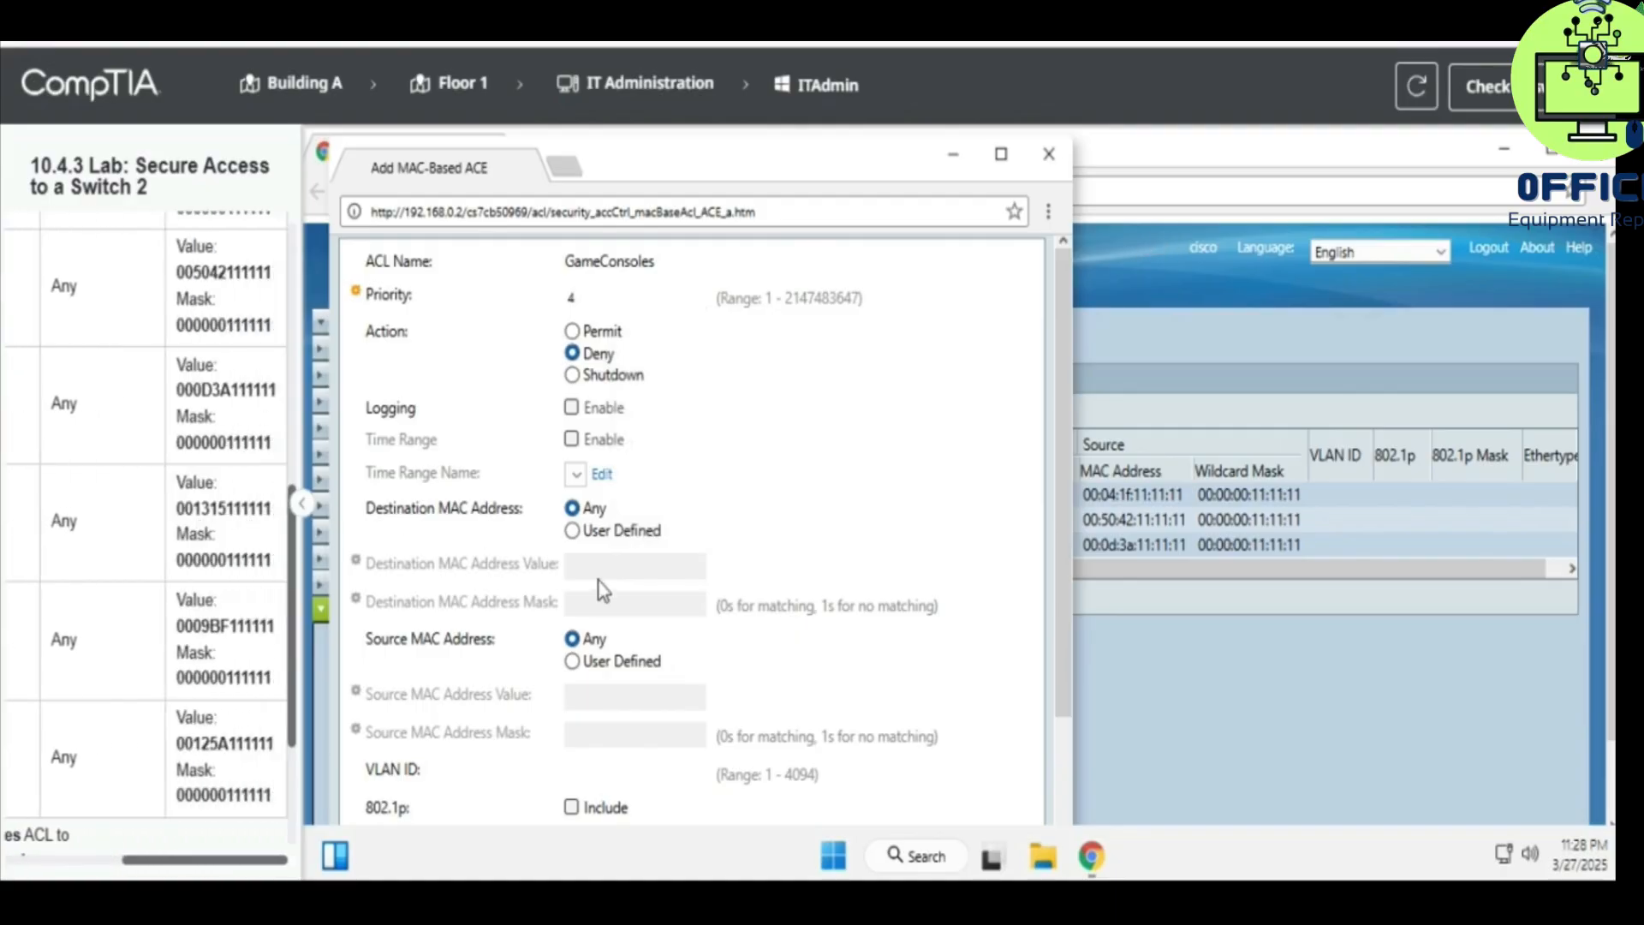
left_click(601, 661)
left_click(580, 693)
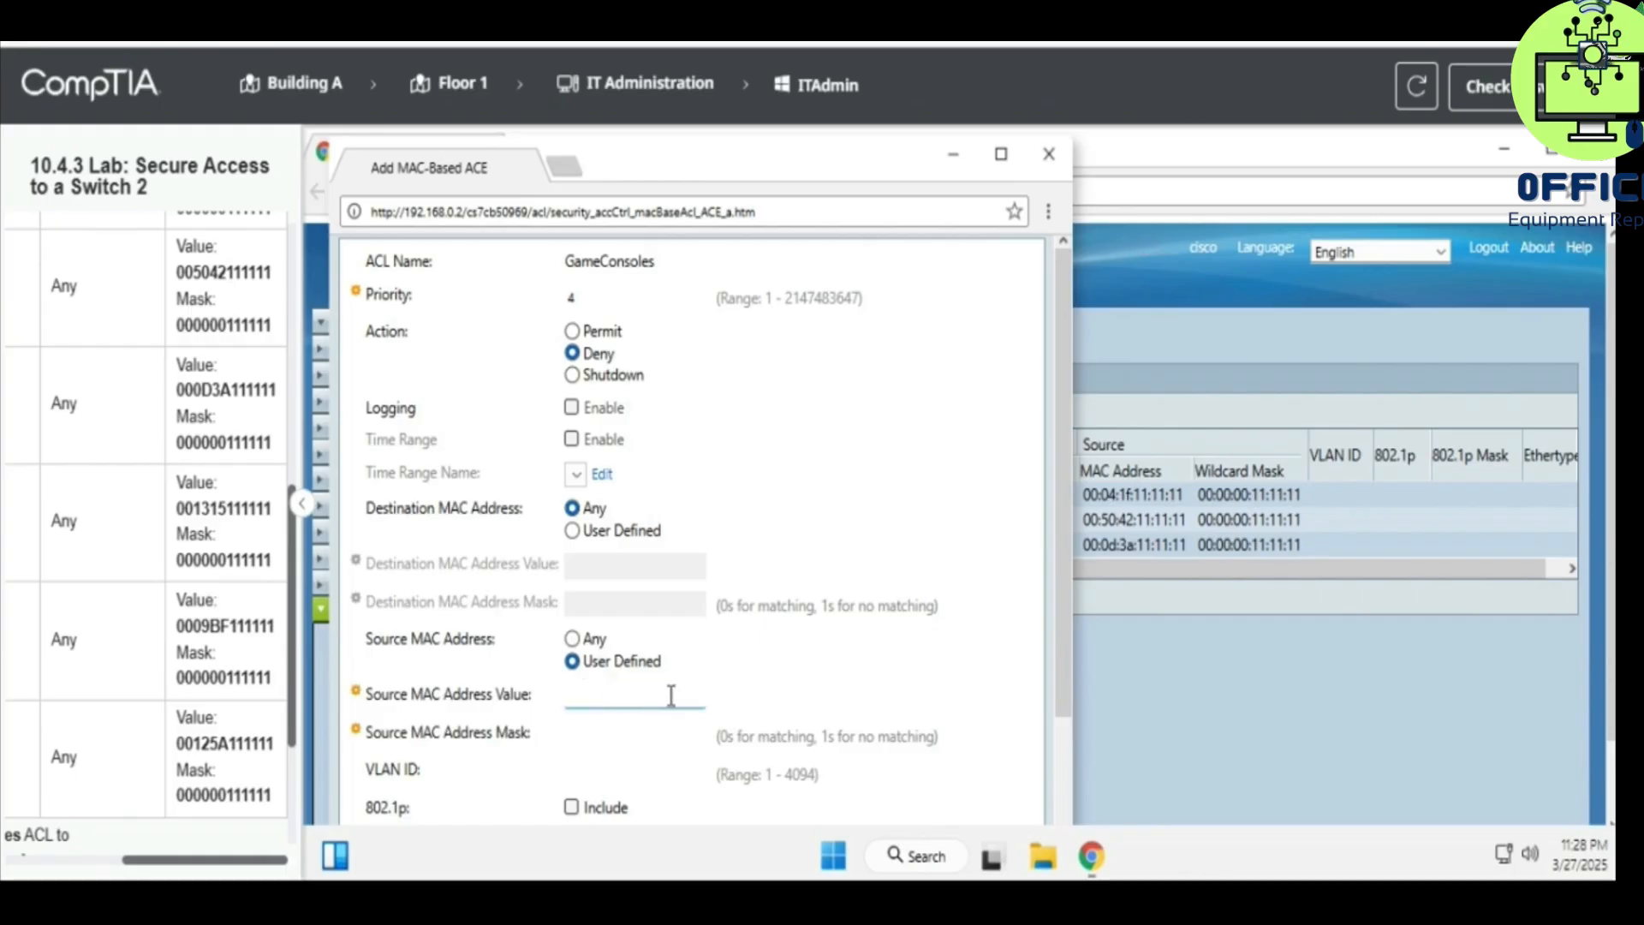
type("001315111111")
left_click(626, 726)
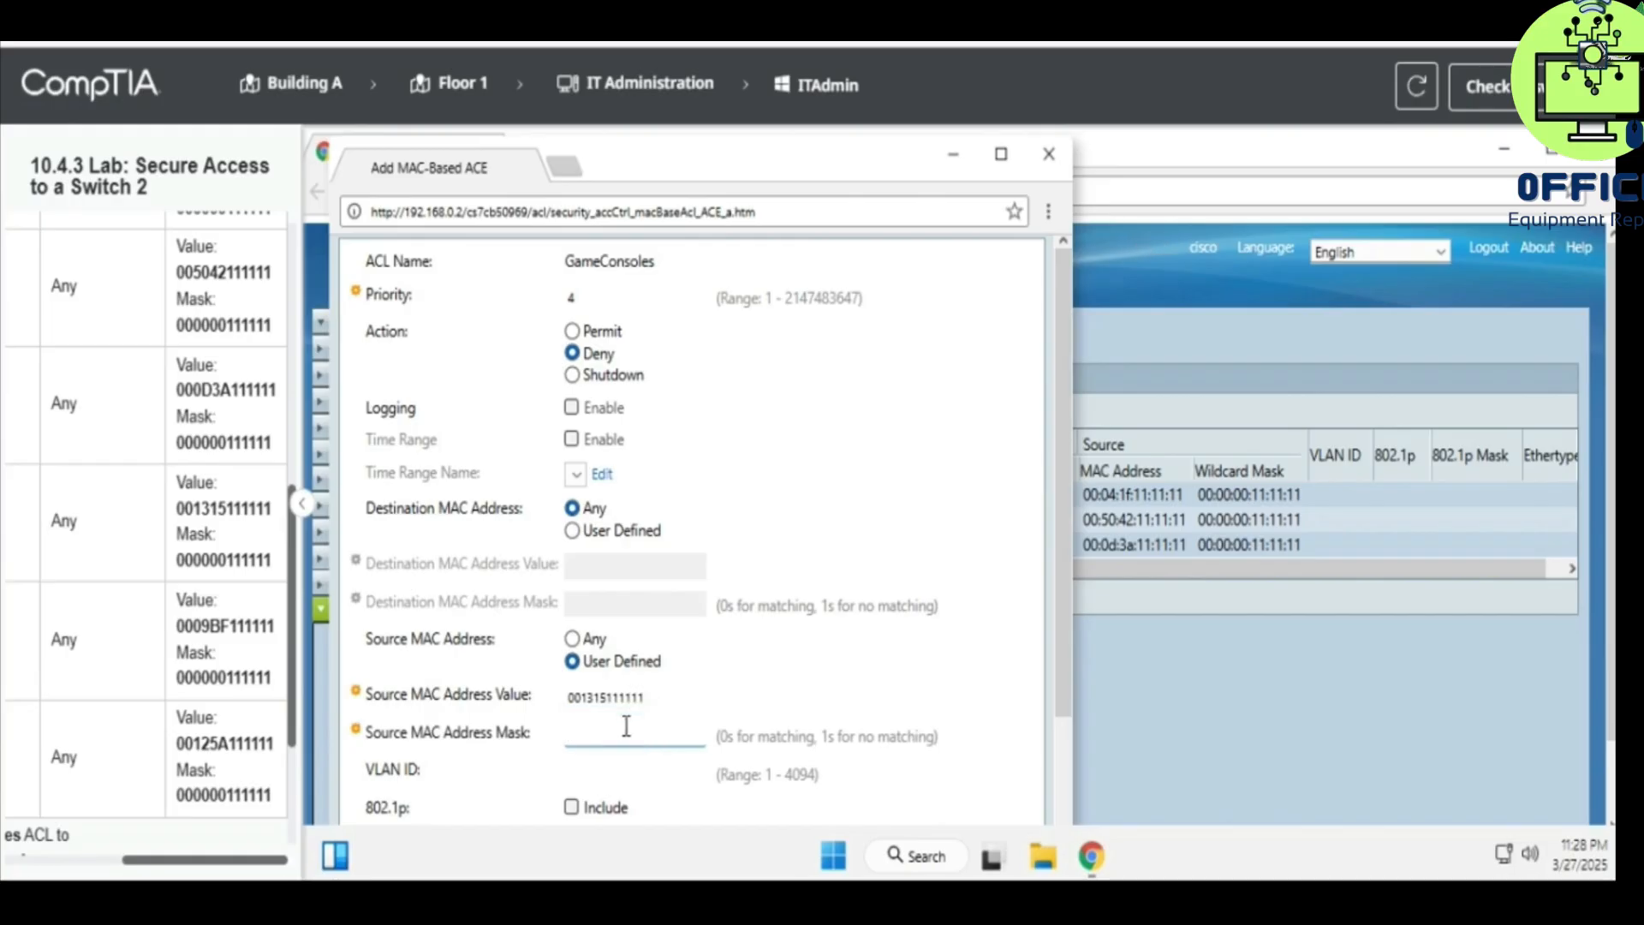
type("000000111111")
scroll(792, 726, "down", 3)
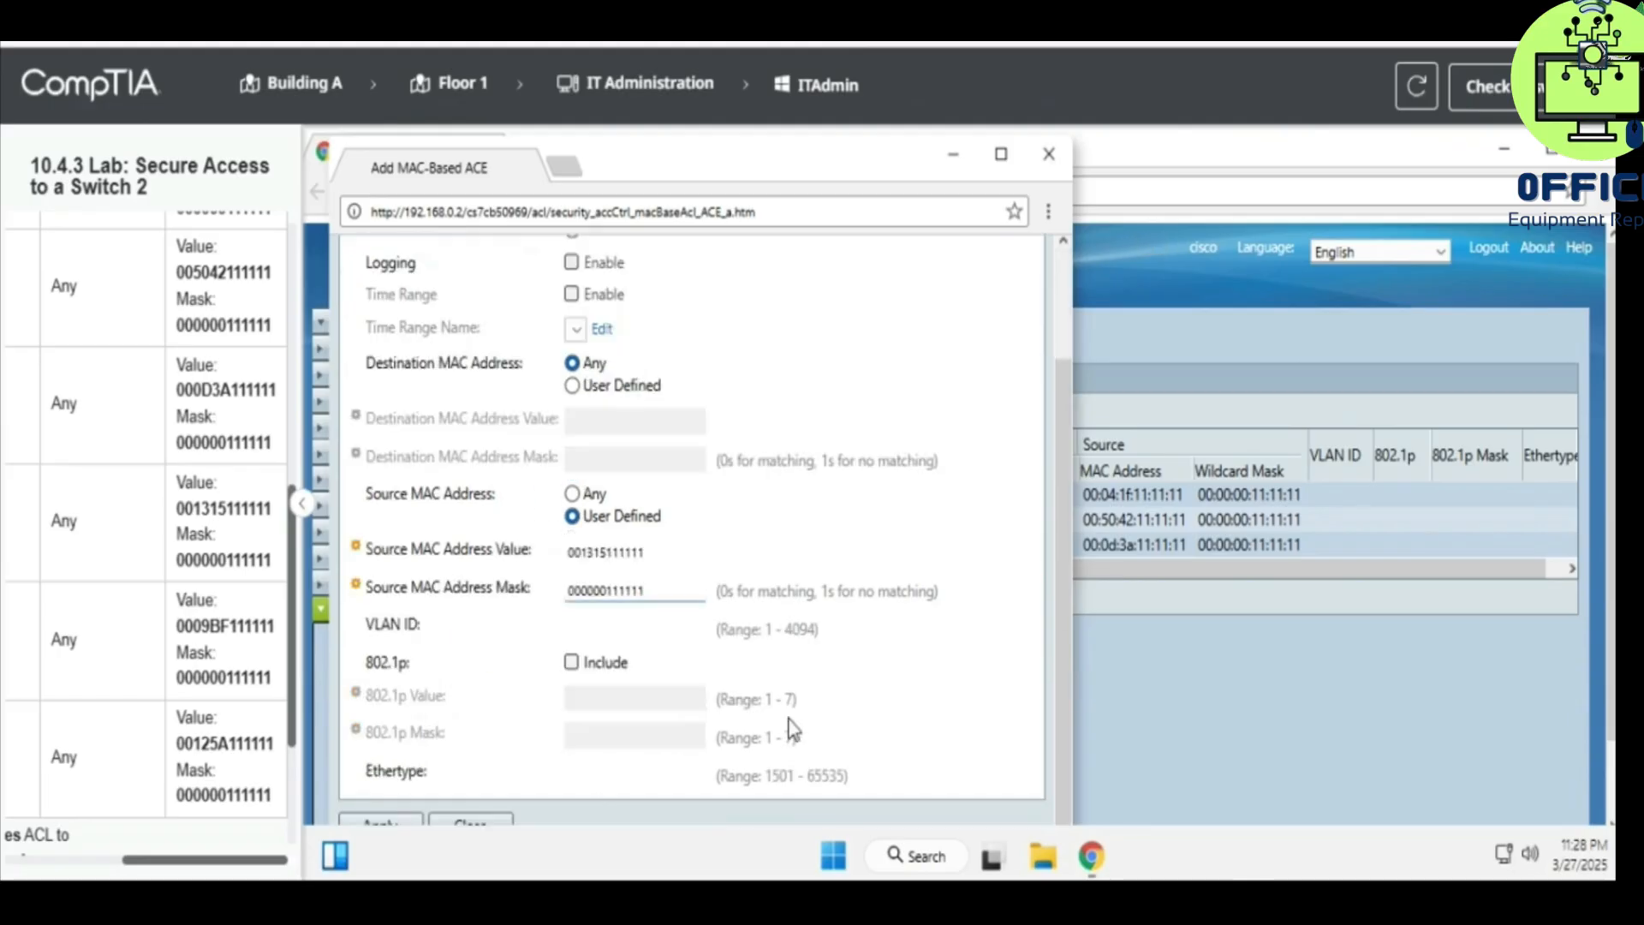
left_click(385, 820)
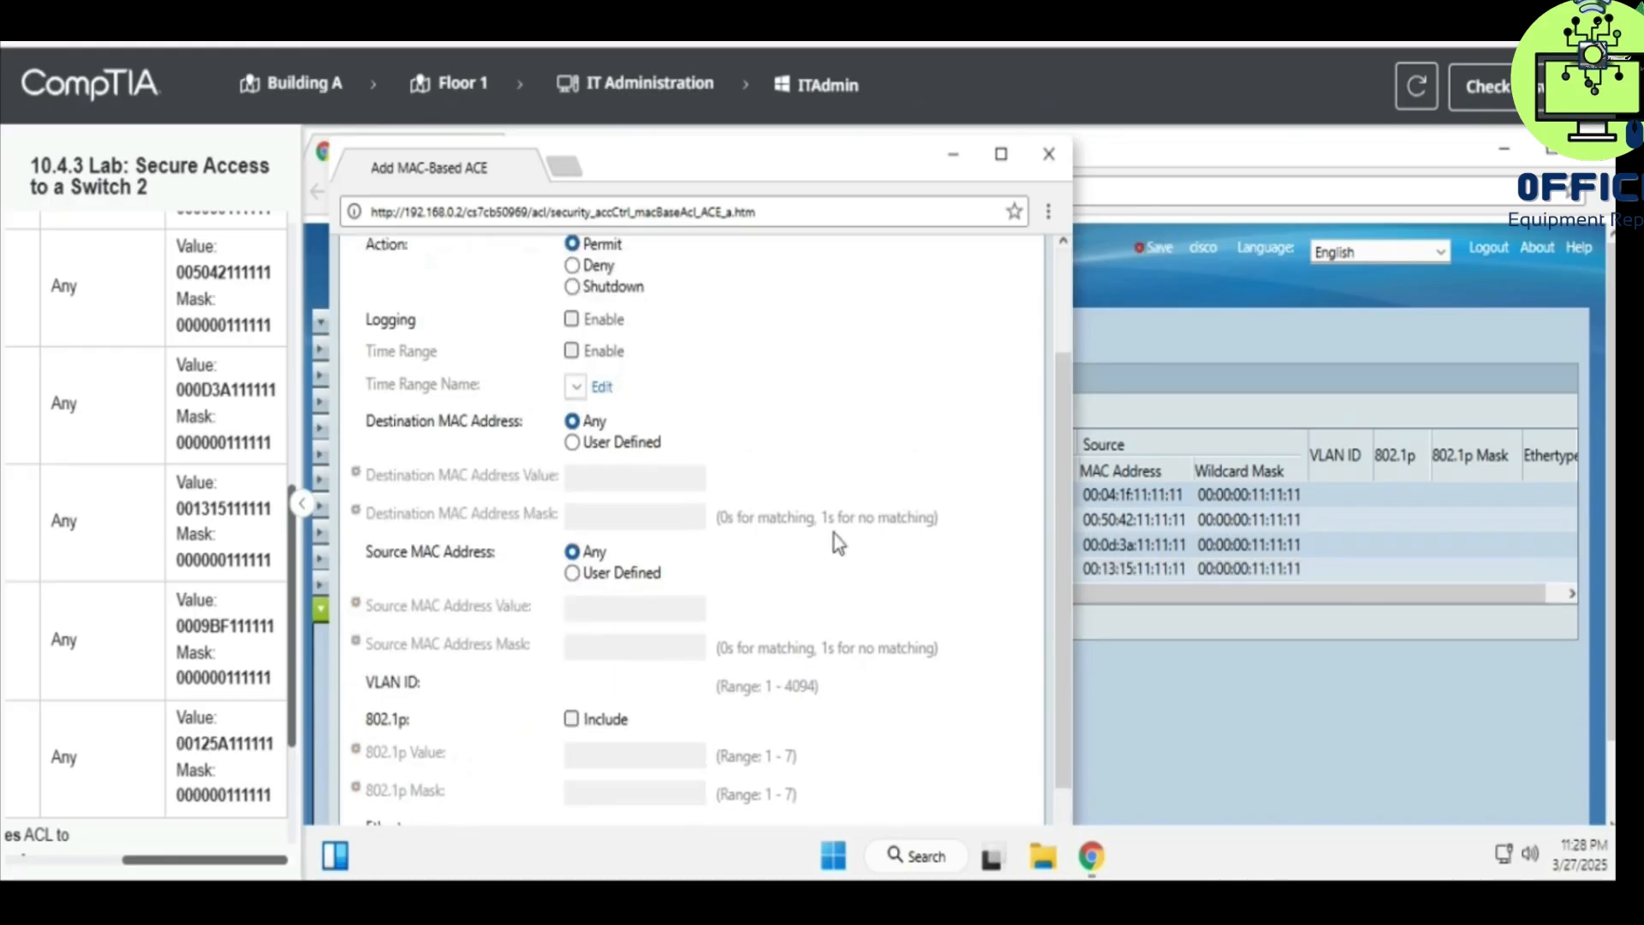
scroll(964, 501, "up", 3)
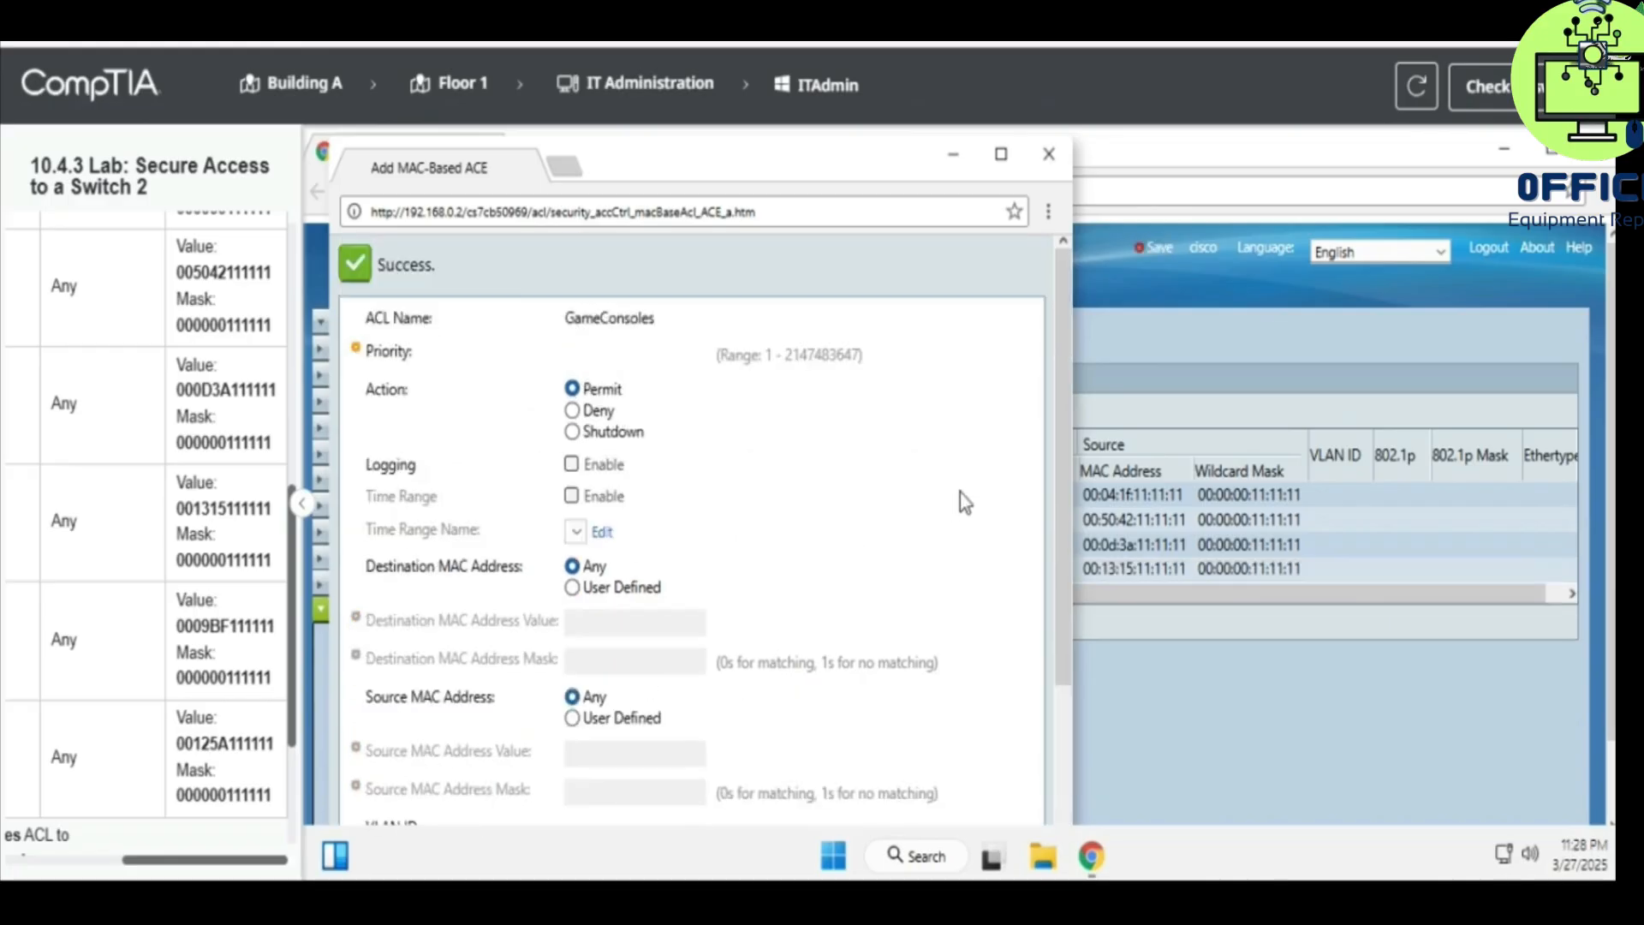
left_click(1049, 154)
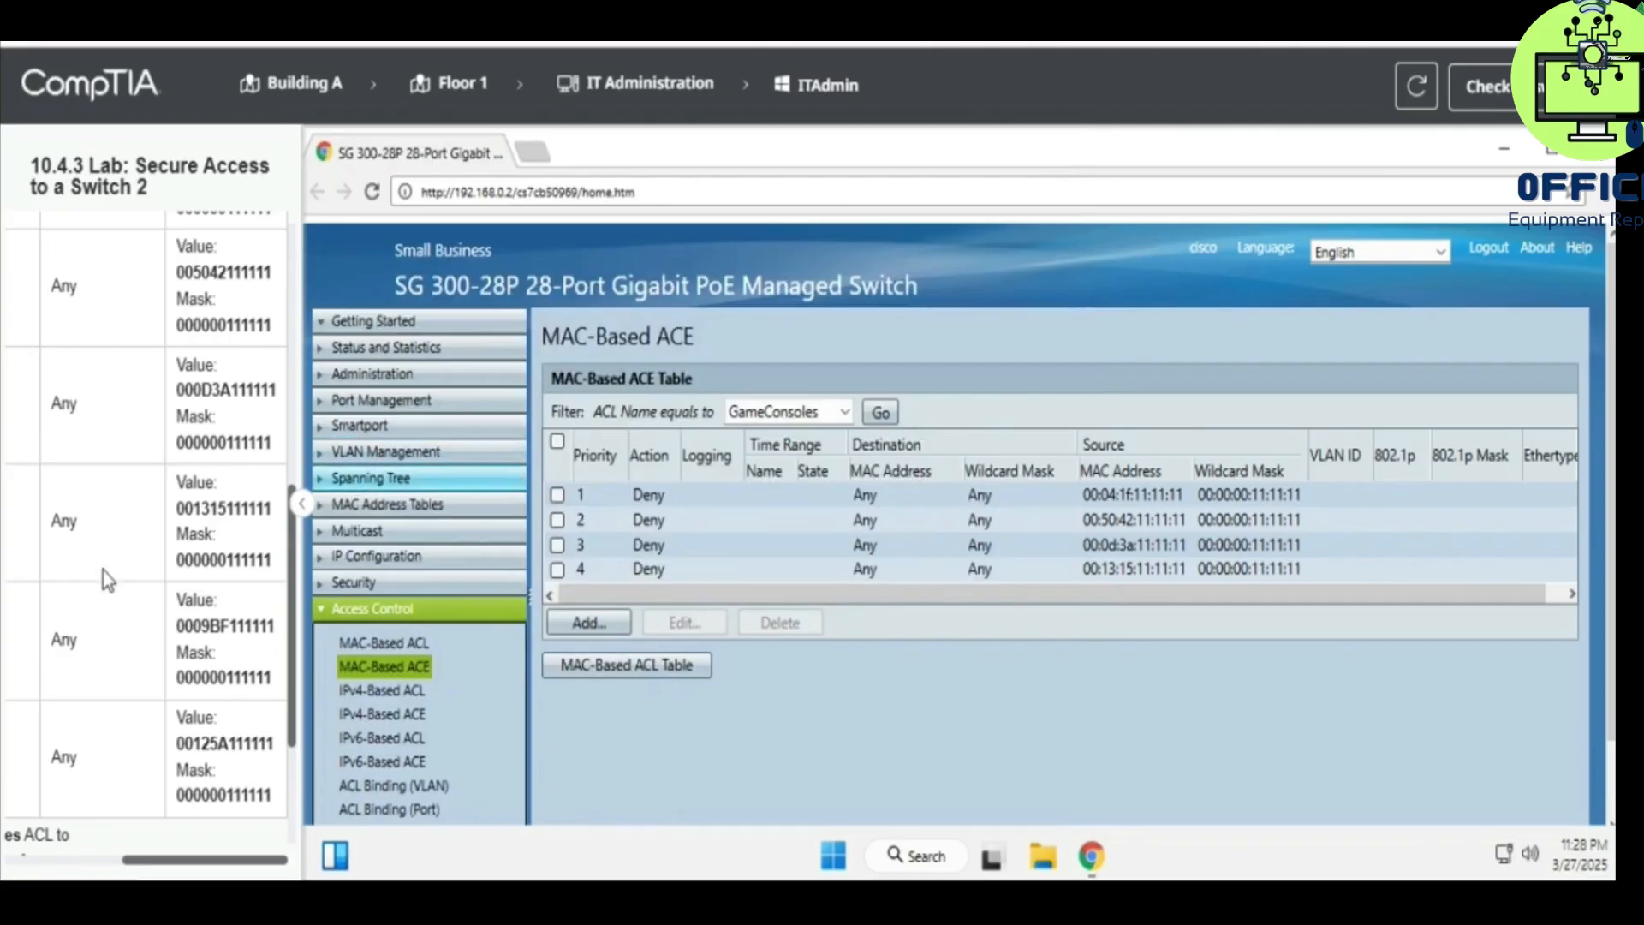
scroll(102, 572, "left", 5)
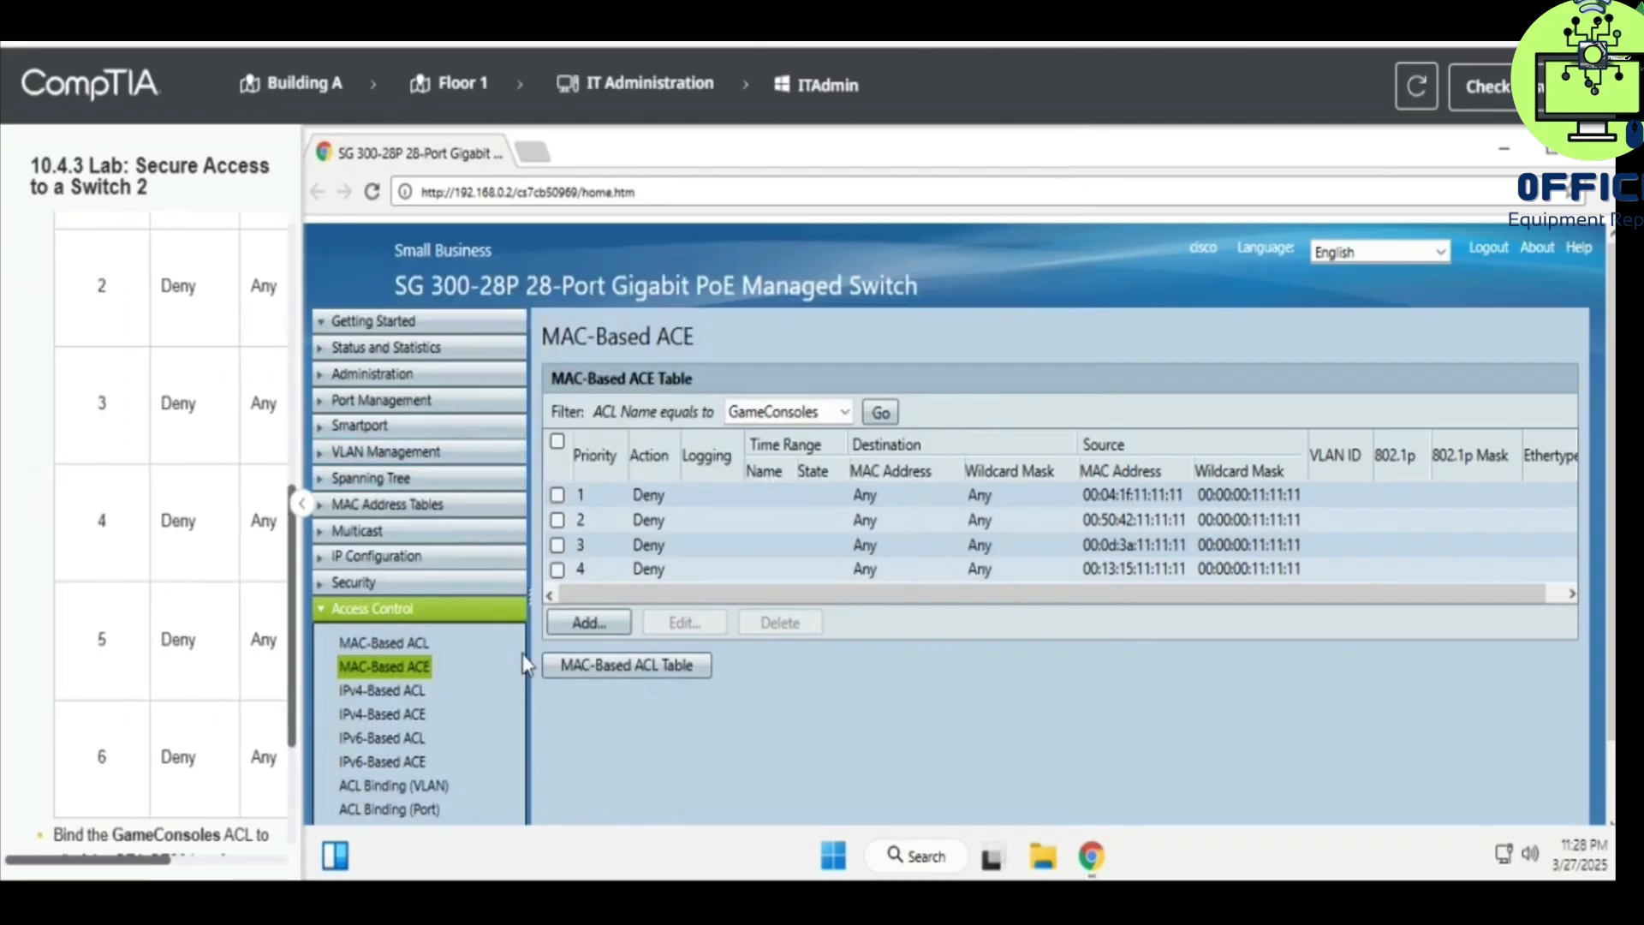
- Start a fifth GameConsoles rule with priority 5 and action Deny
left_click(599, 622)
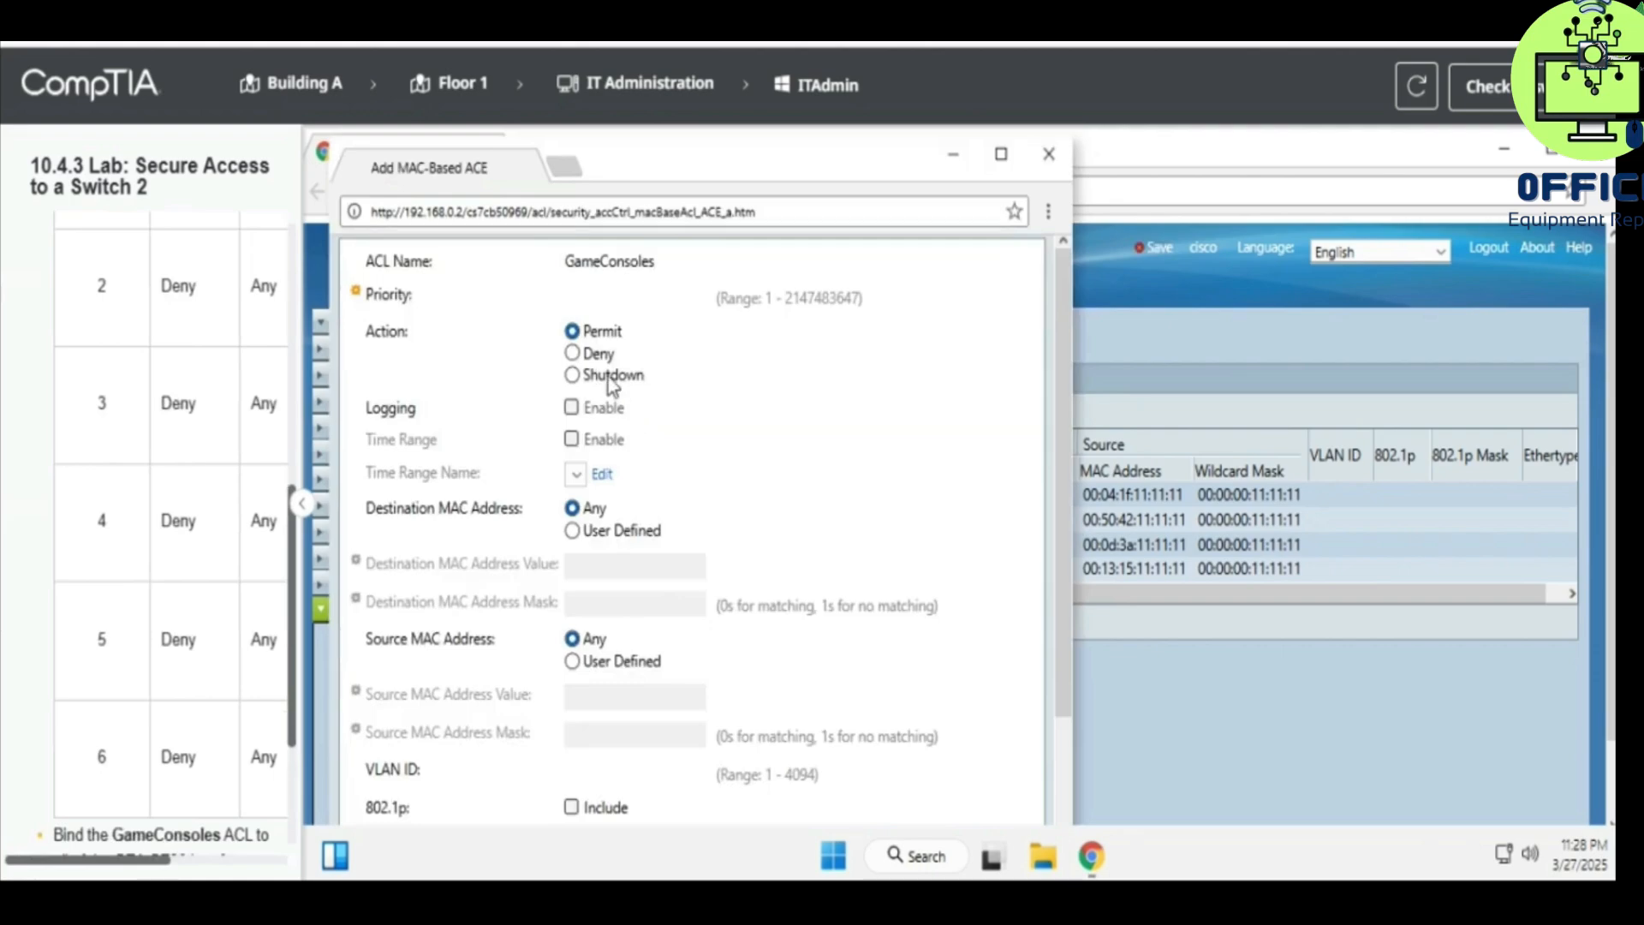
left_click(593, 297)
type("5")
left_click(611, 354)
scroll(219, 536, "right", 5)
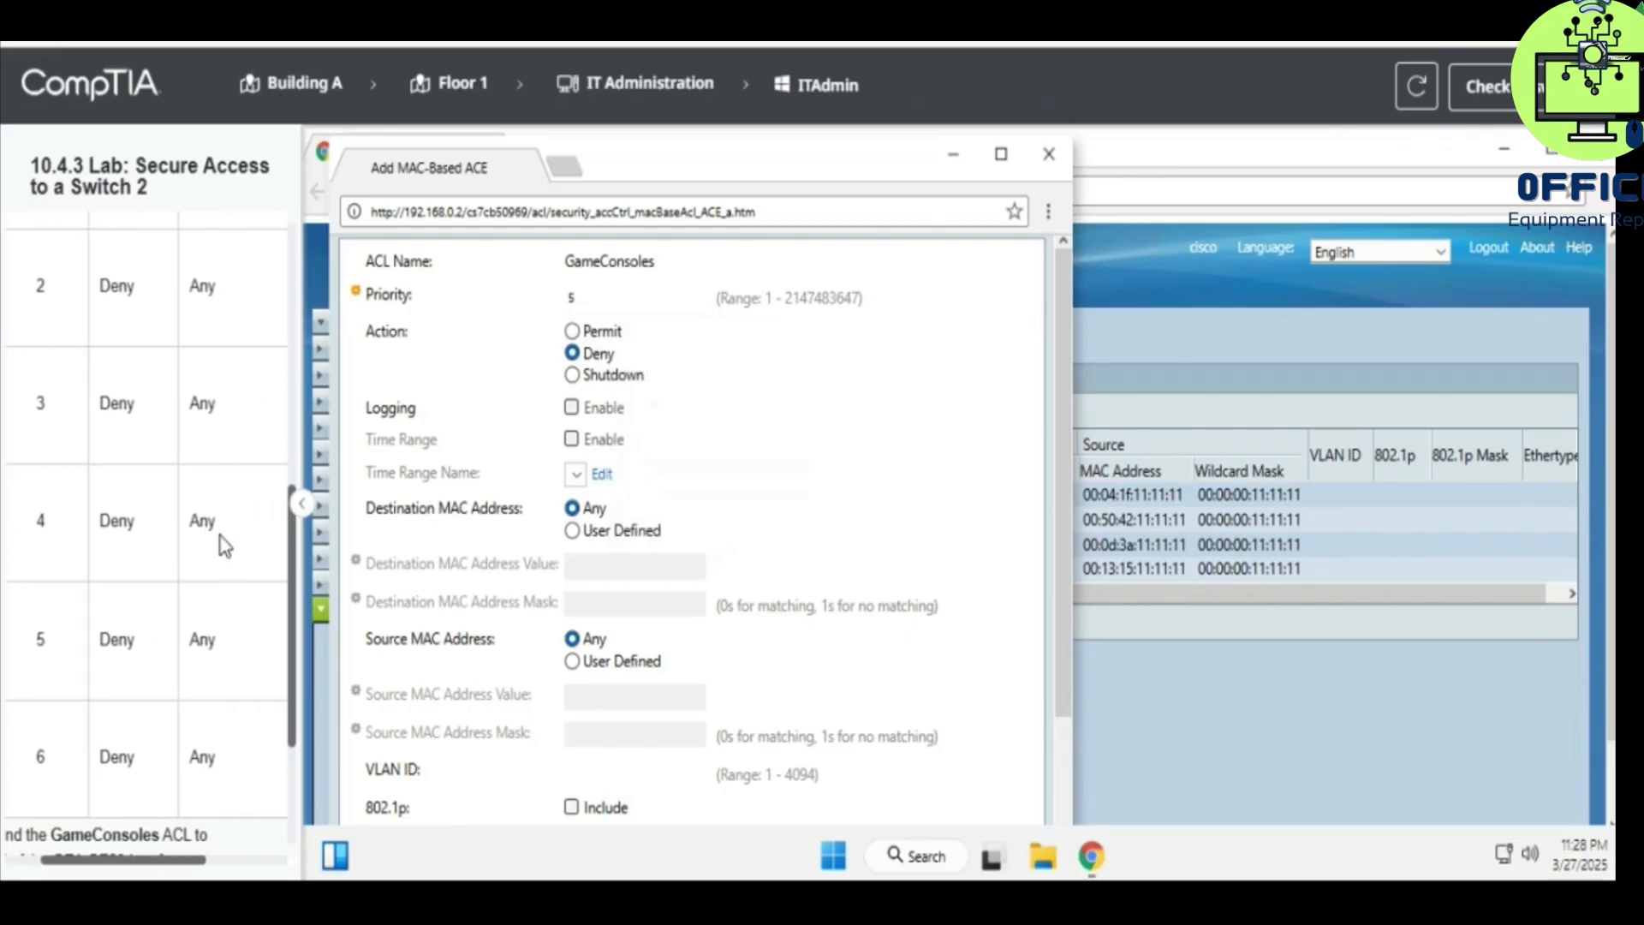
- Match source MAC 00:09:BF:11:11:11 with mask 00:00:00:11:11:11 and save the rule
left_click(620, 663)
left_click(602, 692)
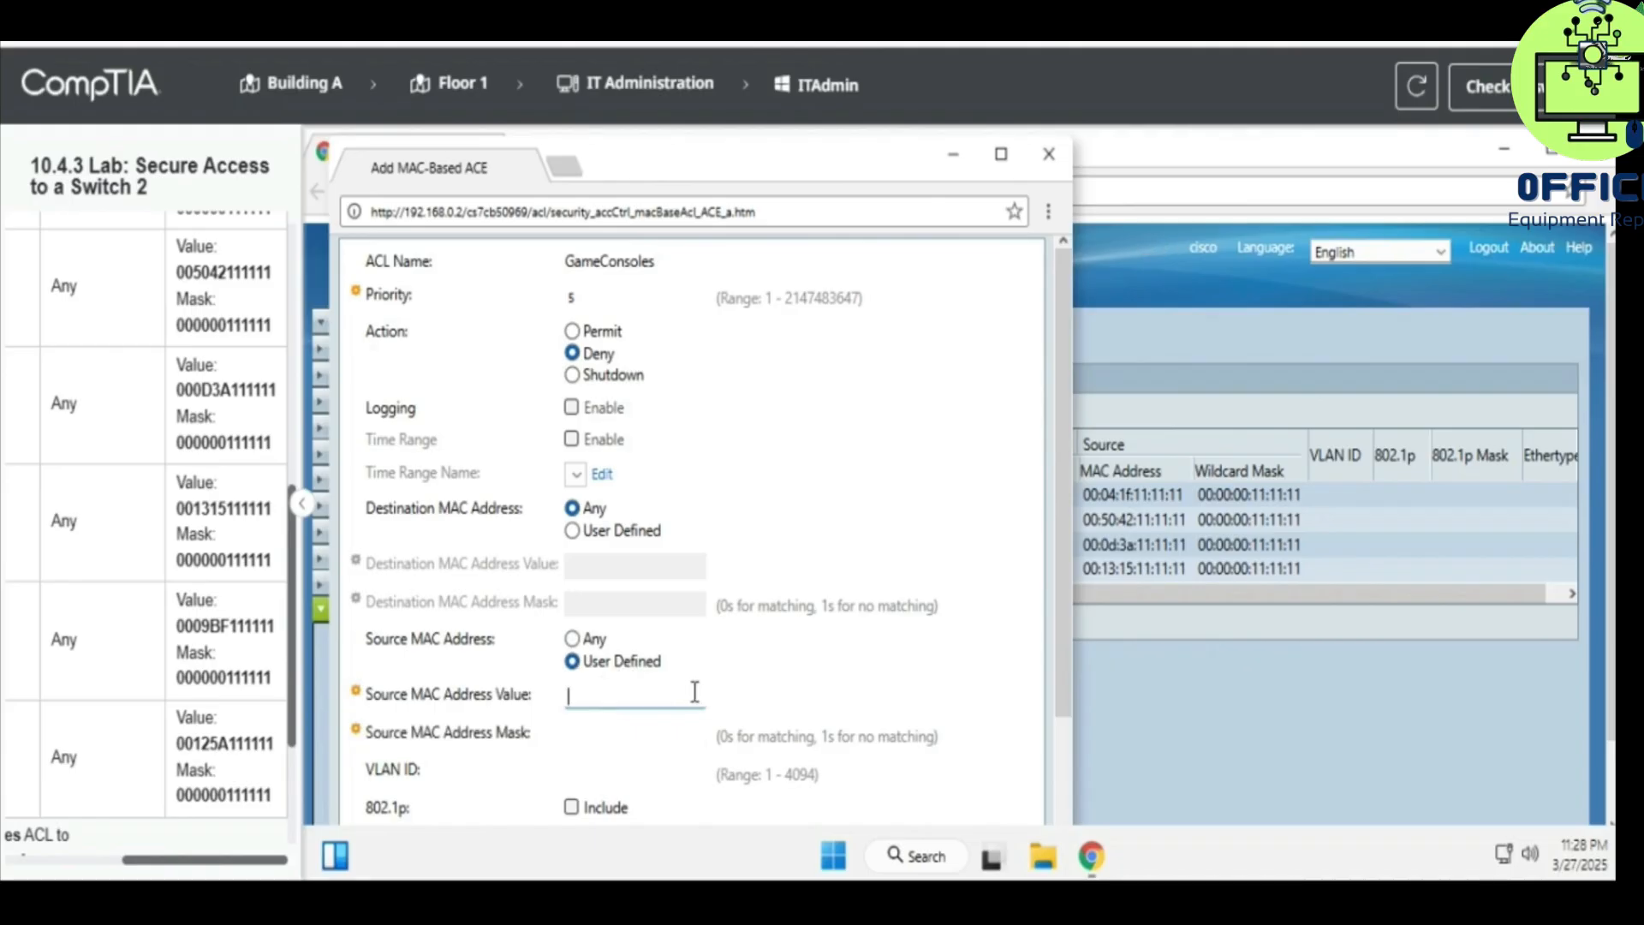
type("0009BF111111")
left_click(672, 733)
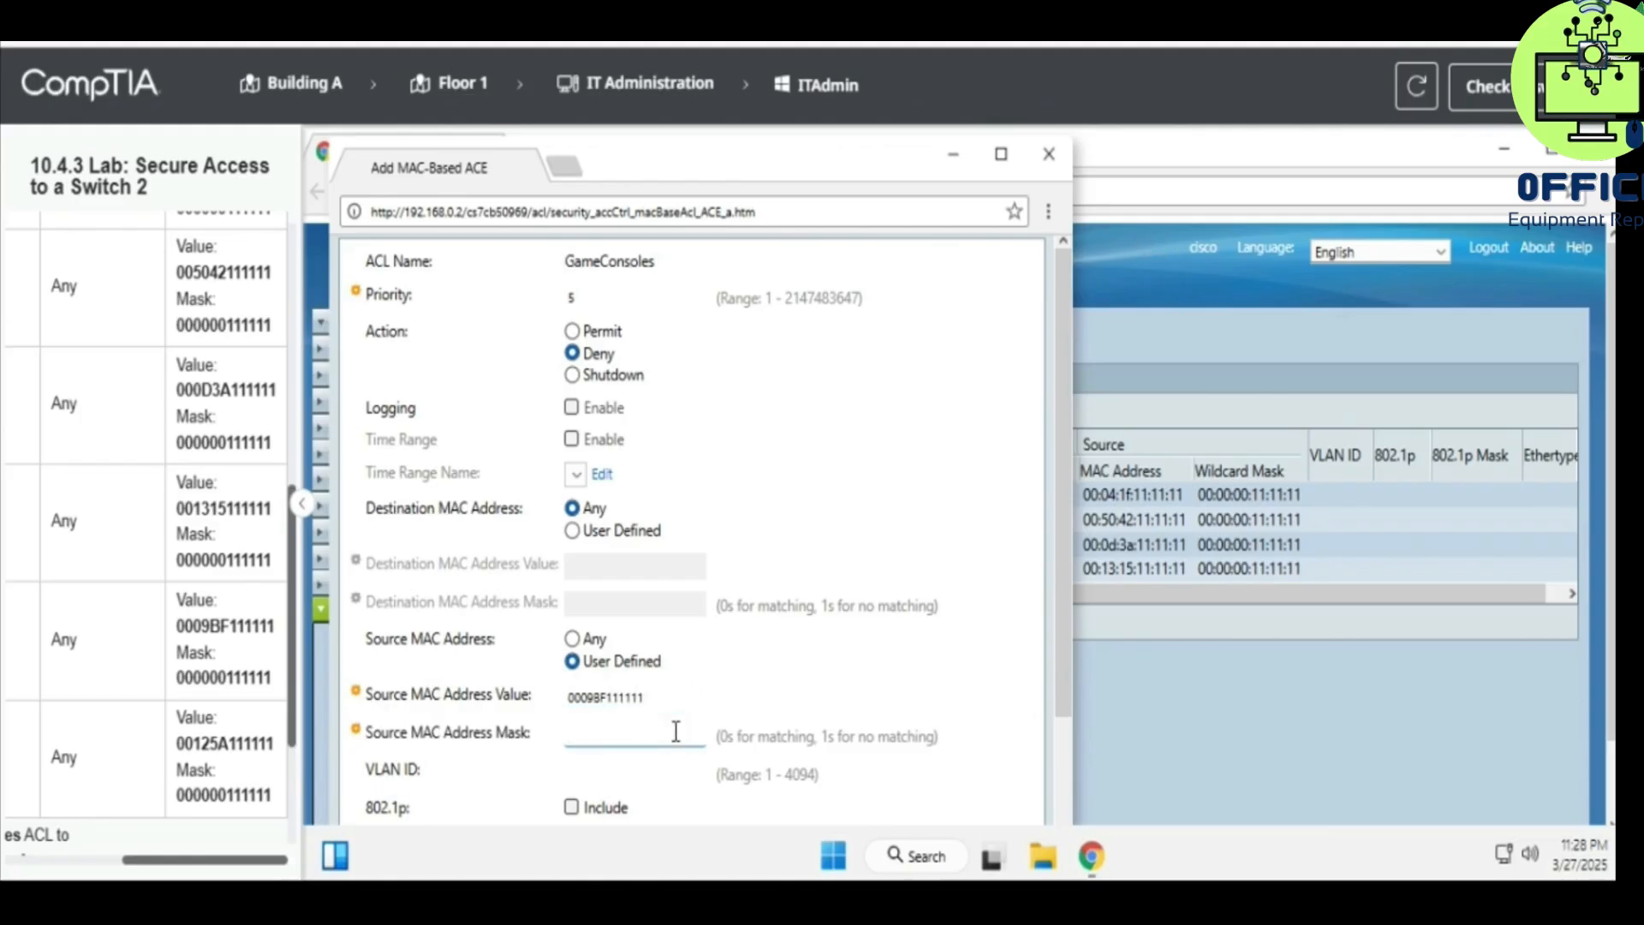
type("0")
type("00000111111")
scroll(880, 659, "down", 2)
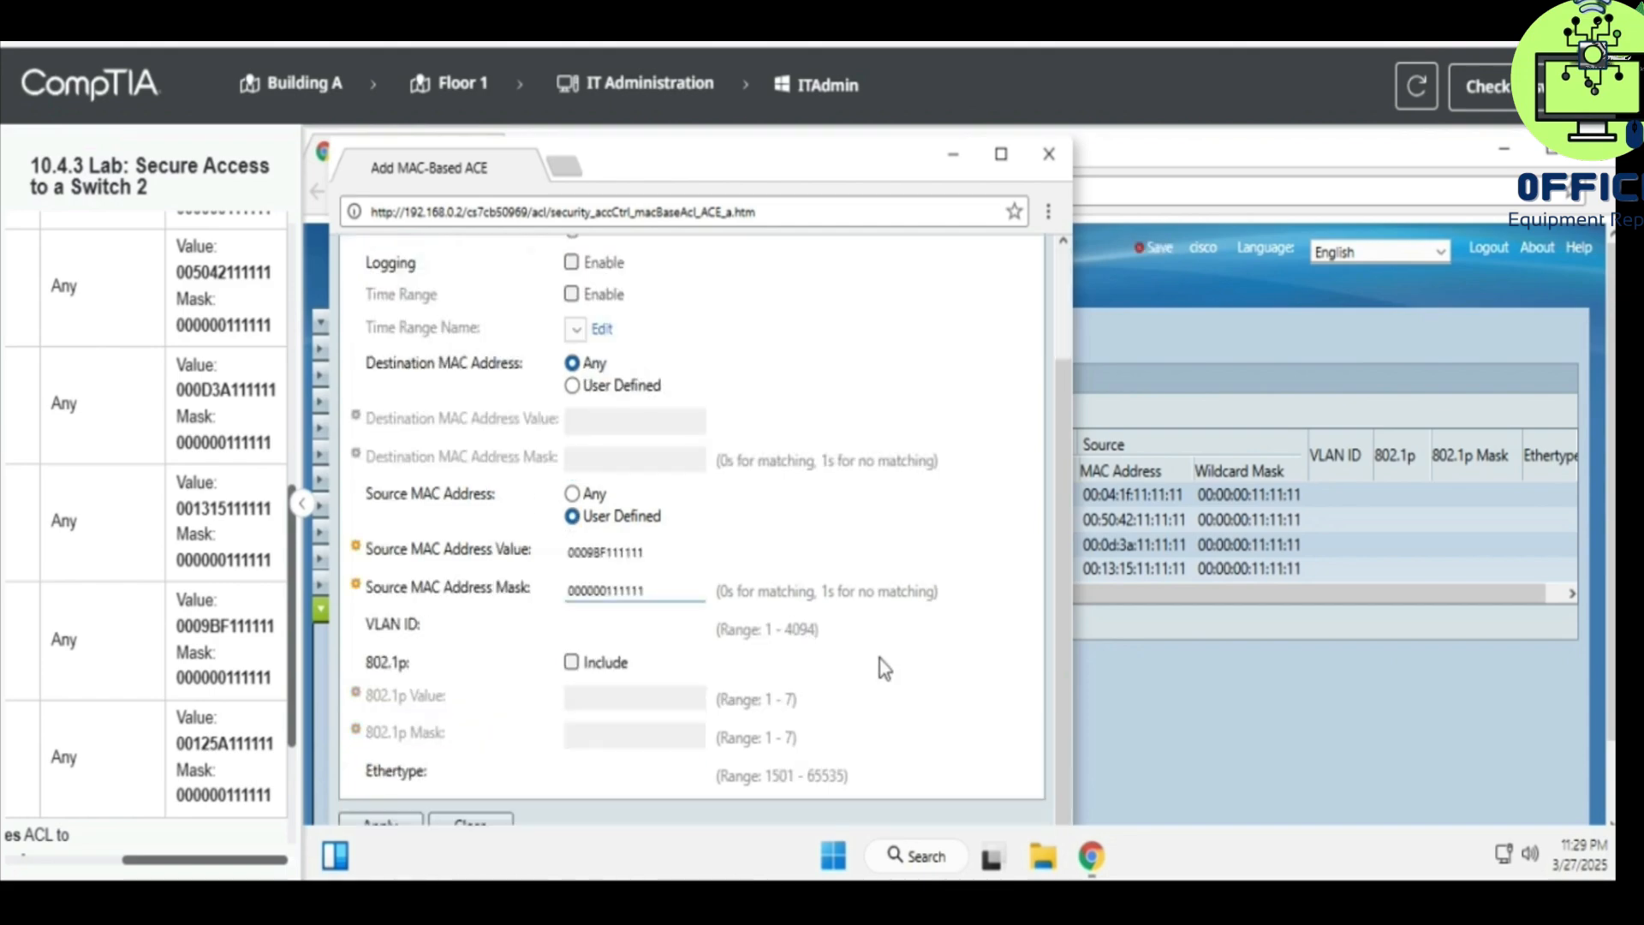
left_click(386, 823)
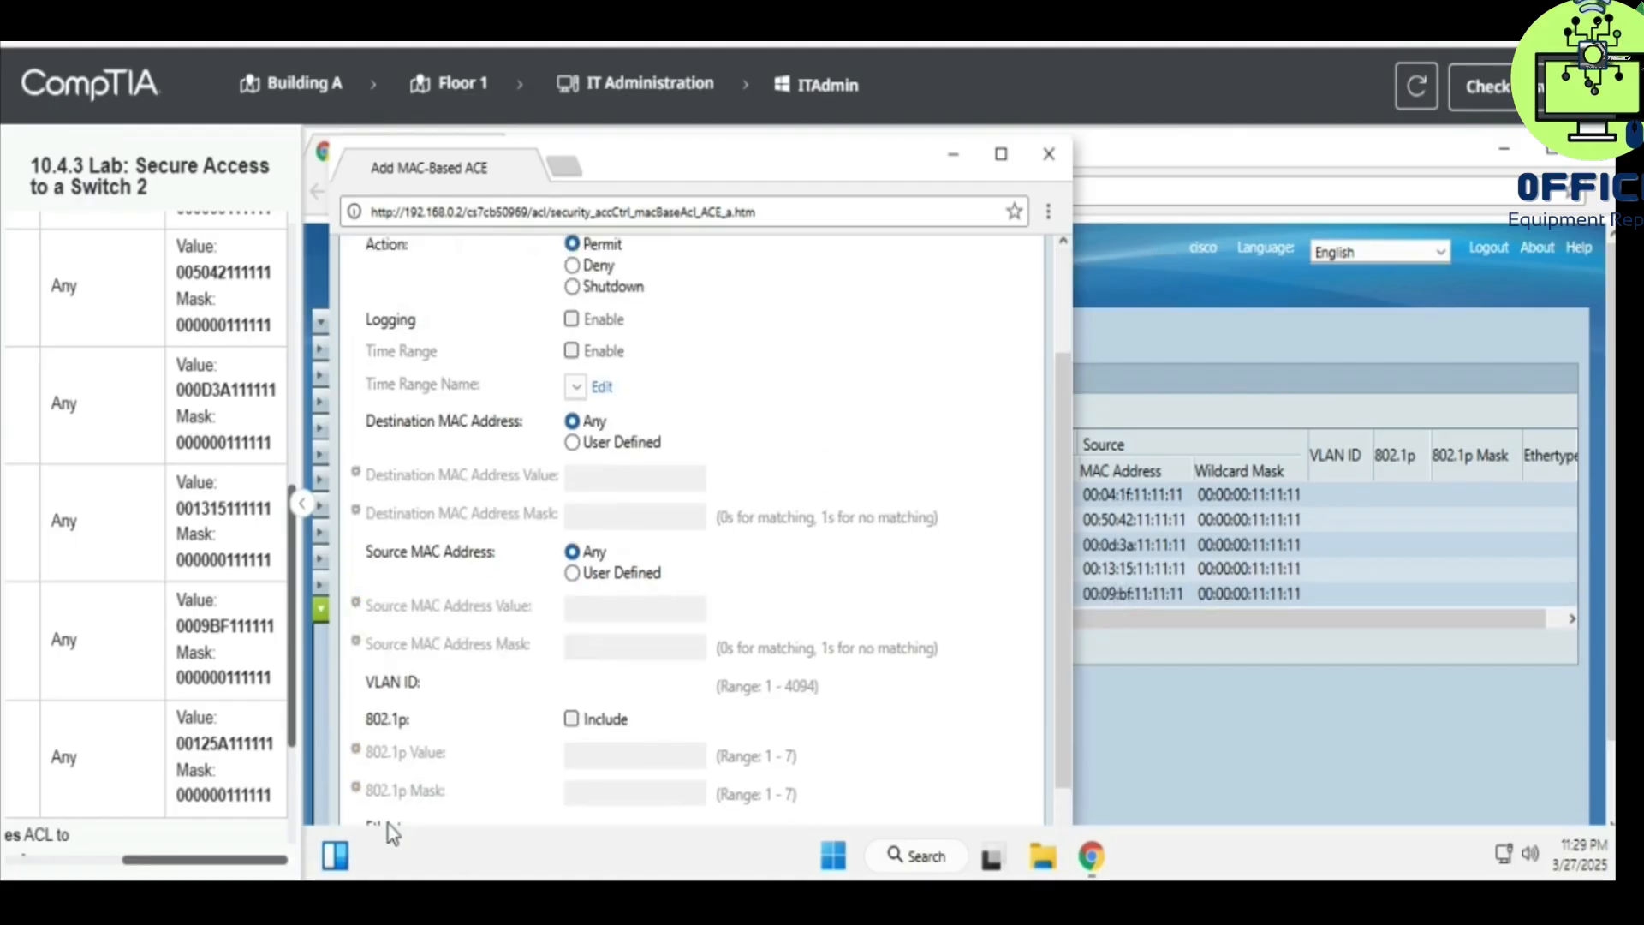
left_click(1060, 147)
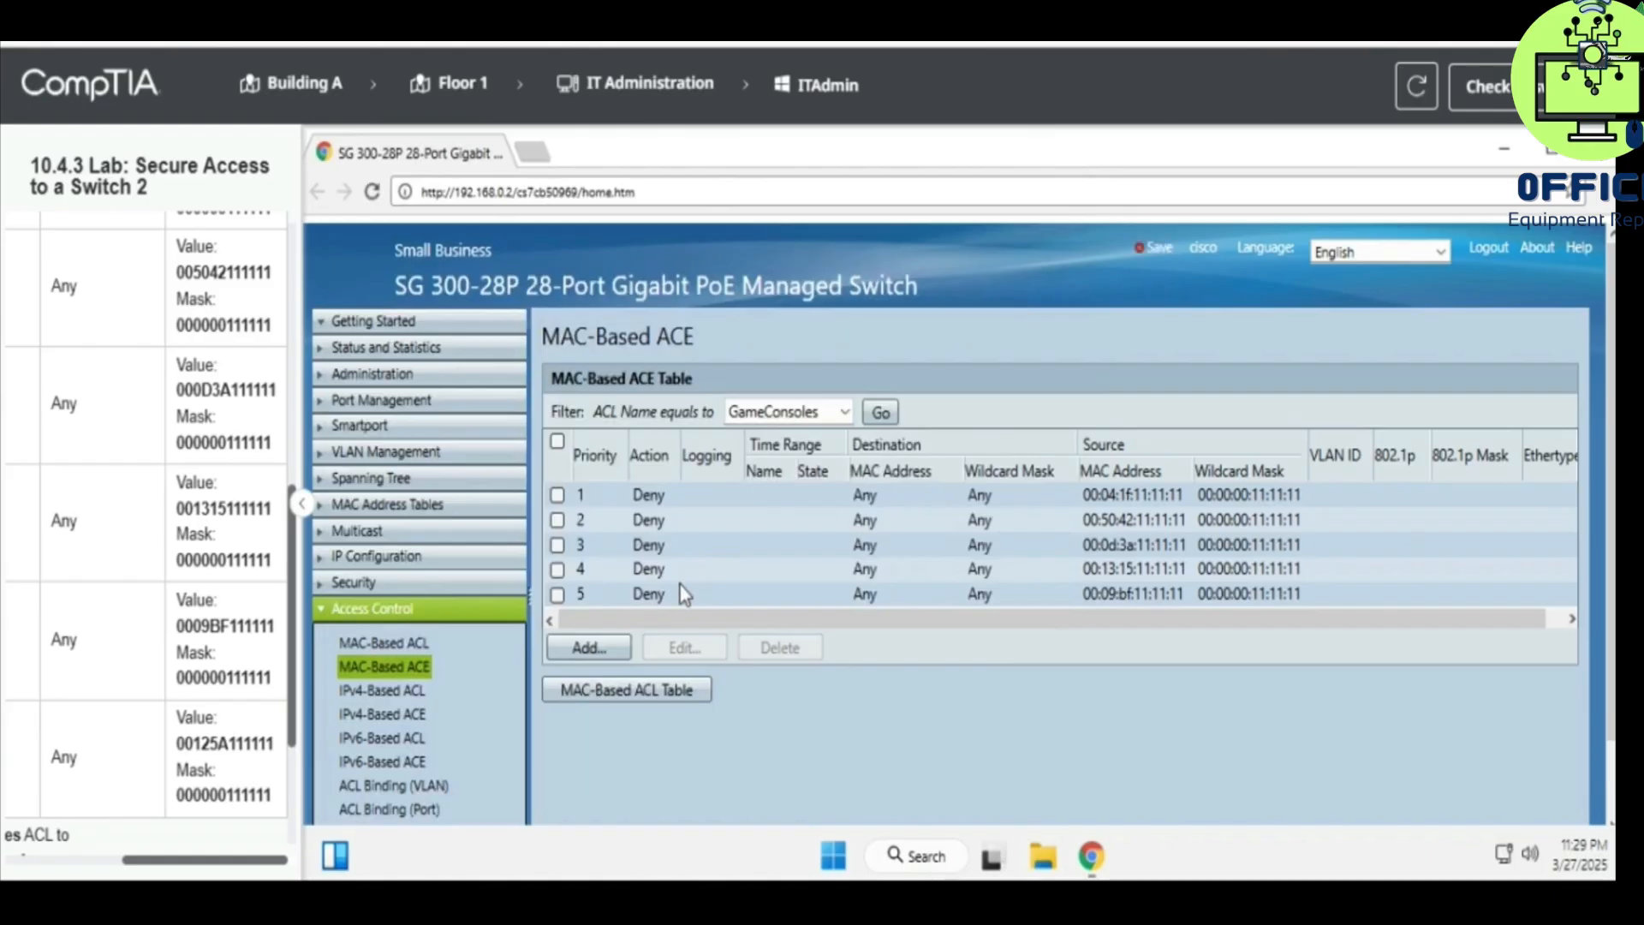
- Start a sixth GameConsoles rule with priority 6 and action Deny
left_click(608, 649)
scroll(127, 702, "left", 5)
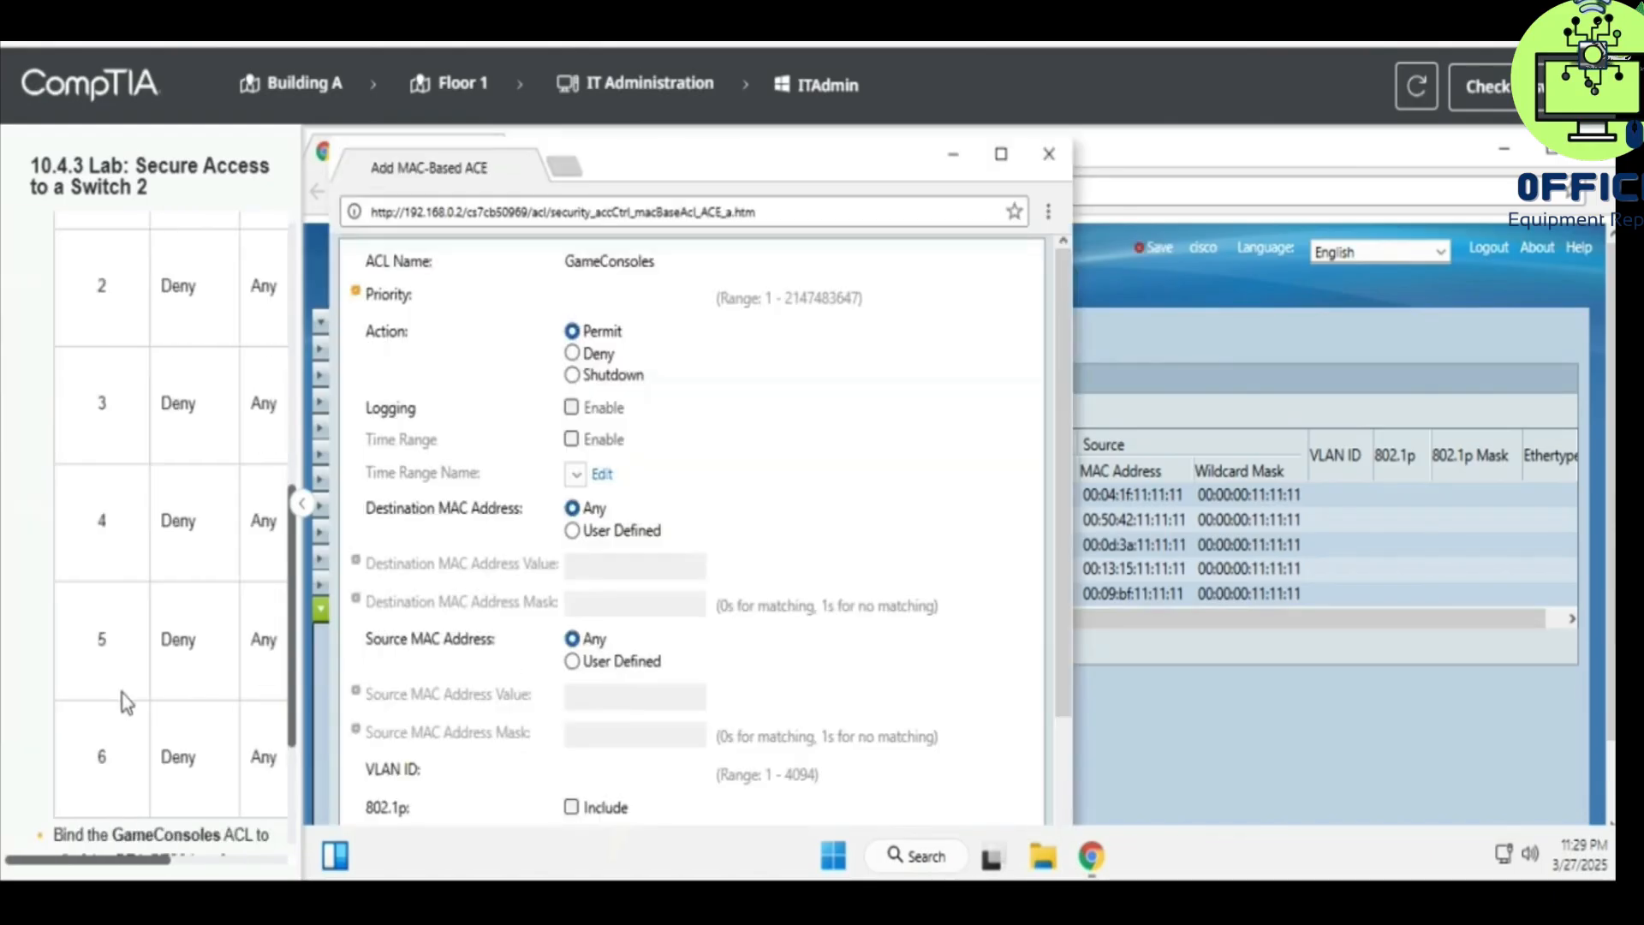
left_click(619, 305)
type("6")
left_click(573, 353)
scroll(520, 594, "down", 2)
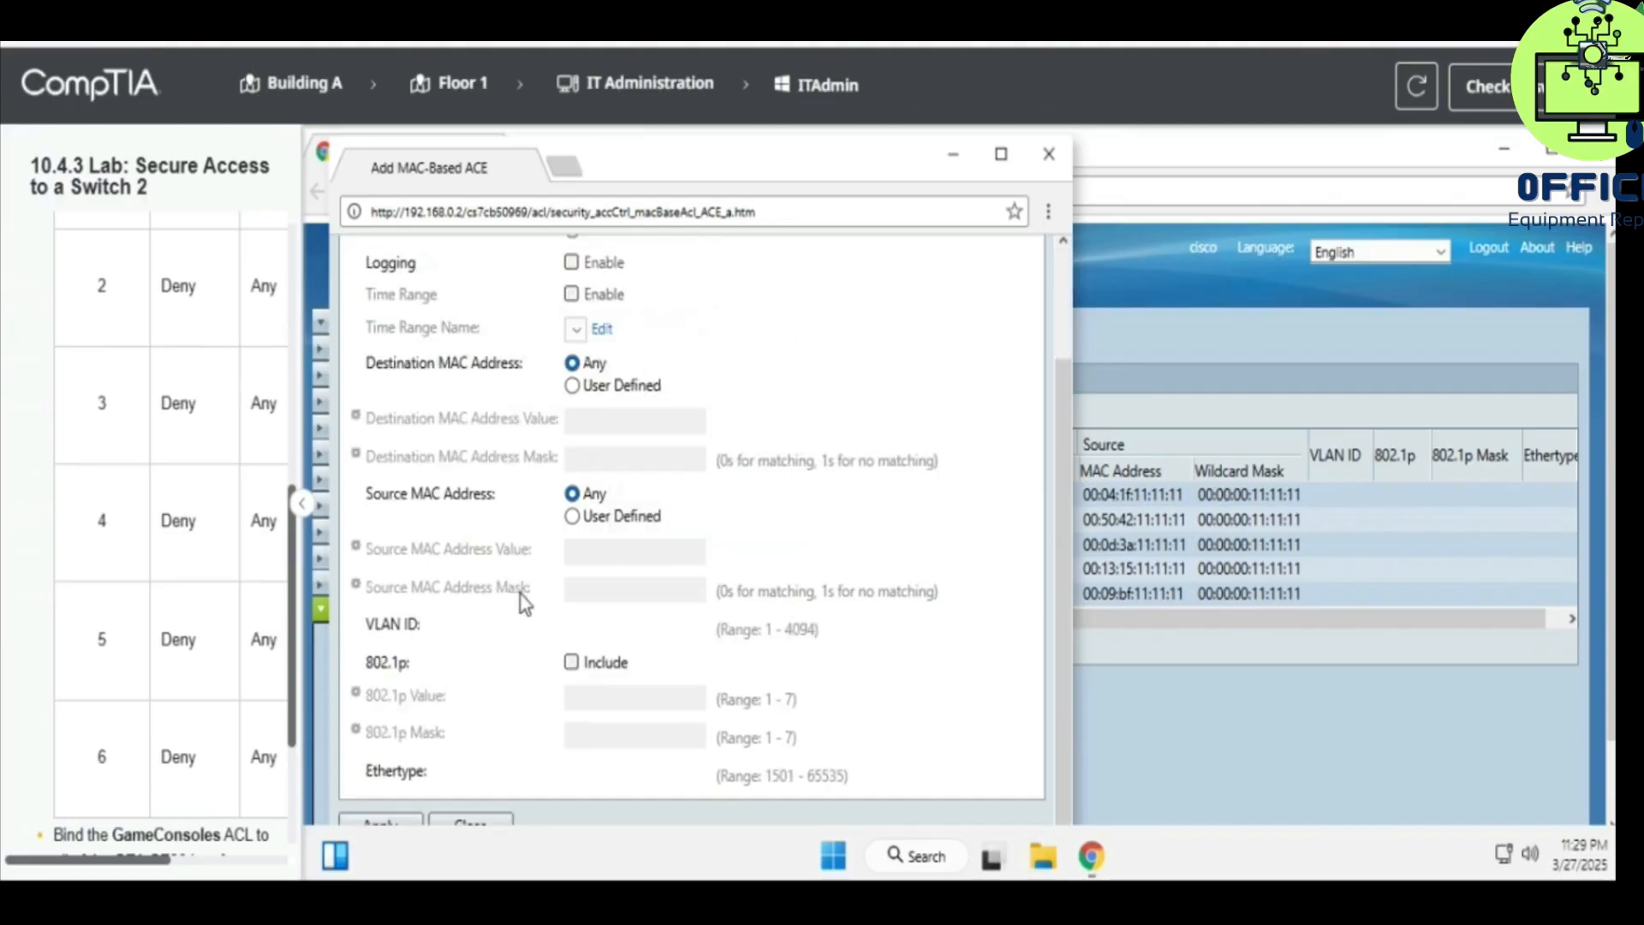
- Match source MAC 00:12:5A:11:11:11 with mask 00:00:00:11:11:11 and save the rule
left_click(601, 519)
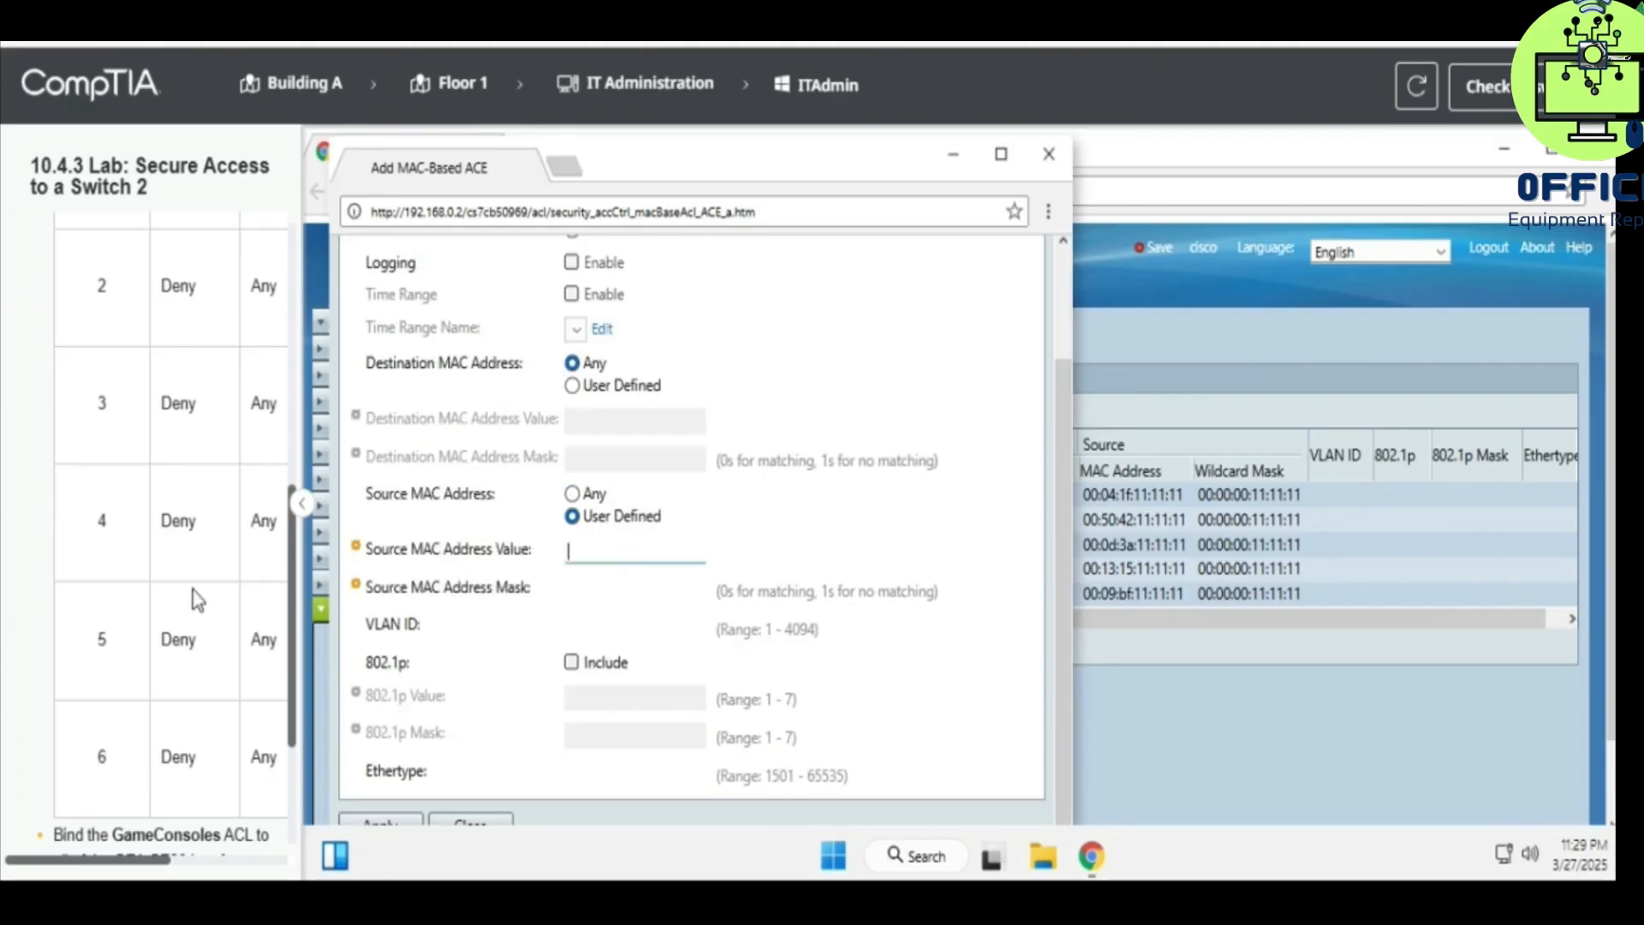
scroll(168, 613, "right", 3)
type("00125")
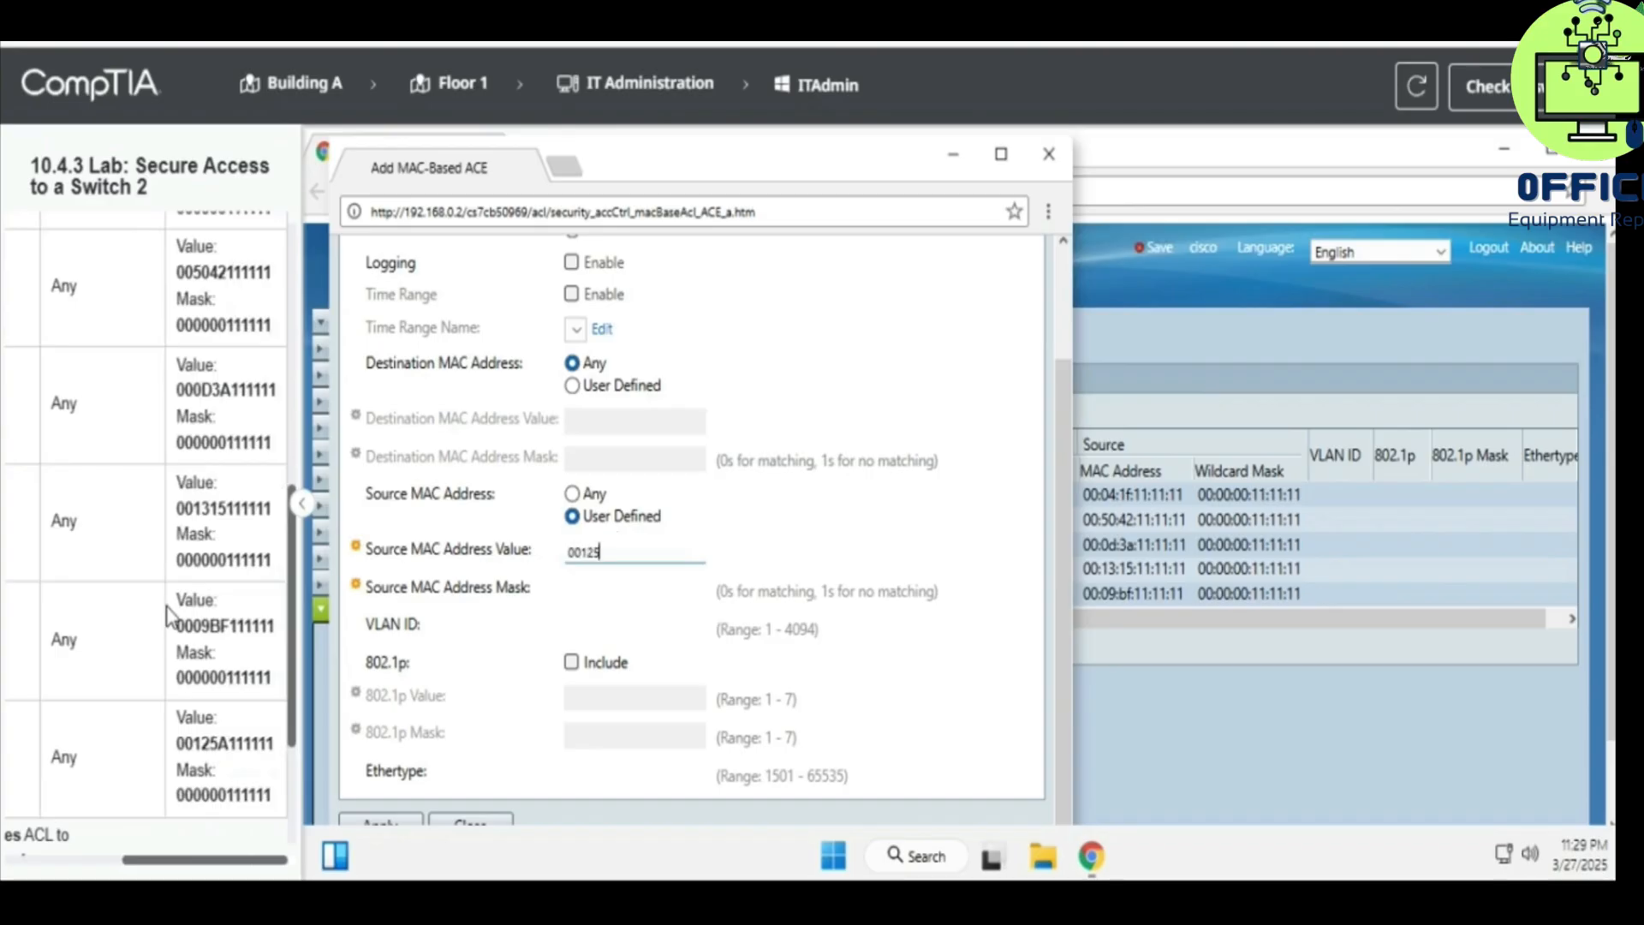
type("A111111")
left_click(633, 585)
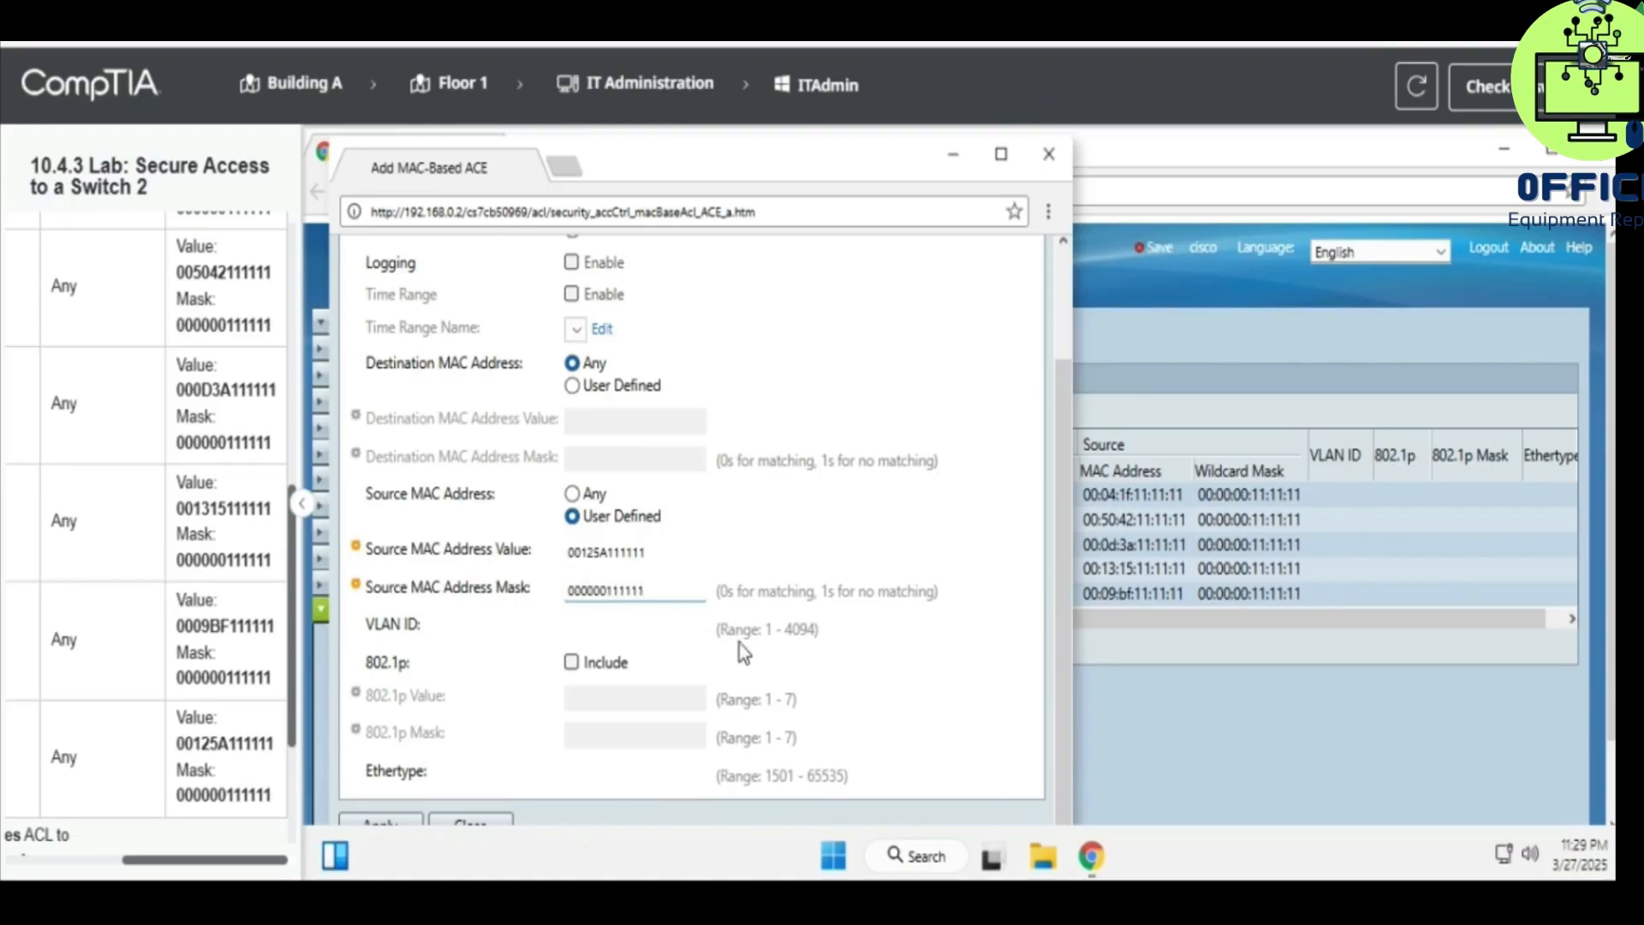
left_click(385, 821)
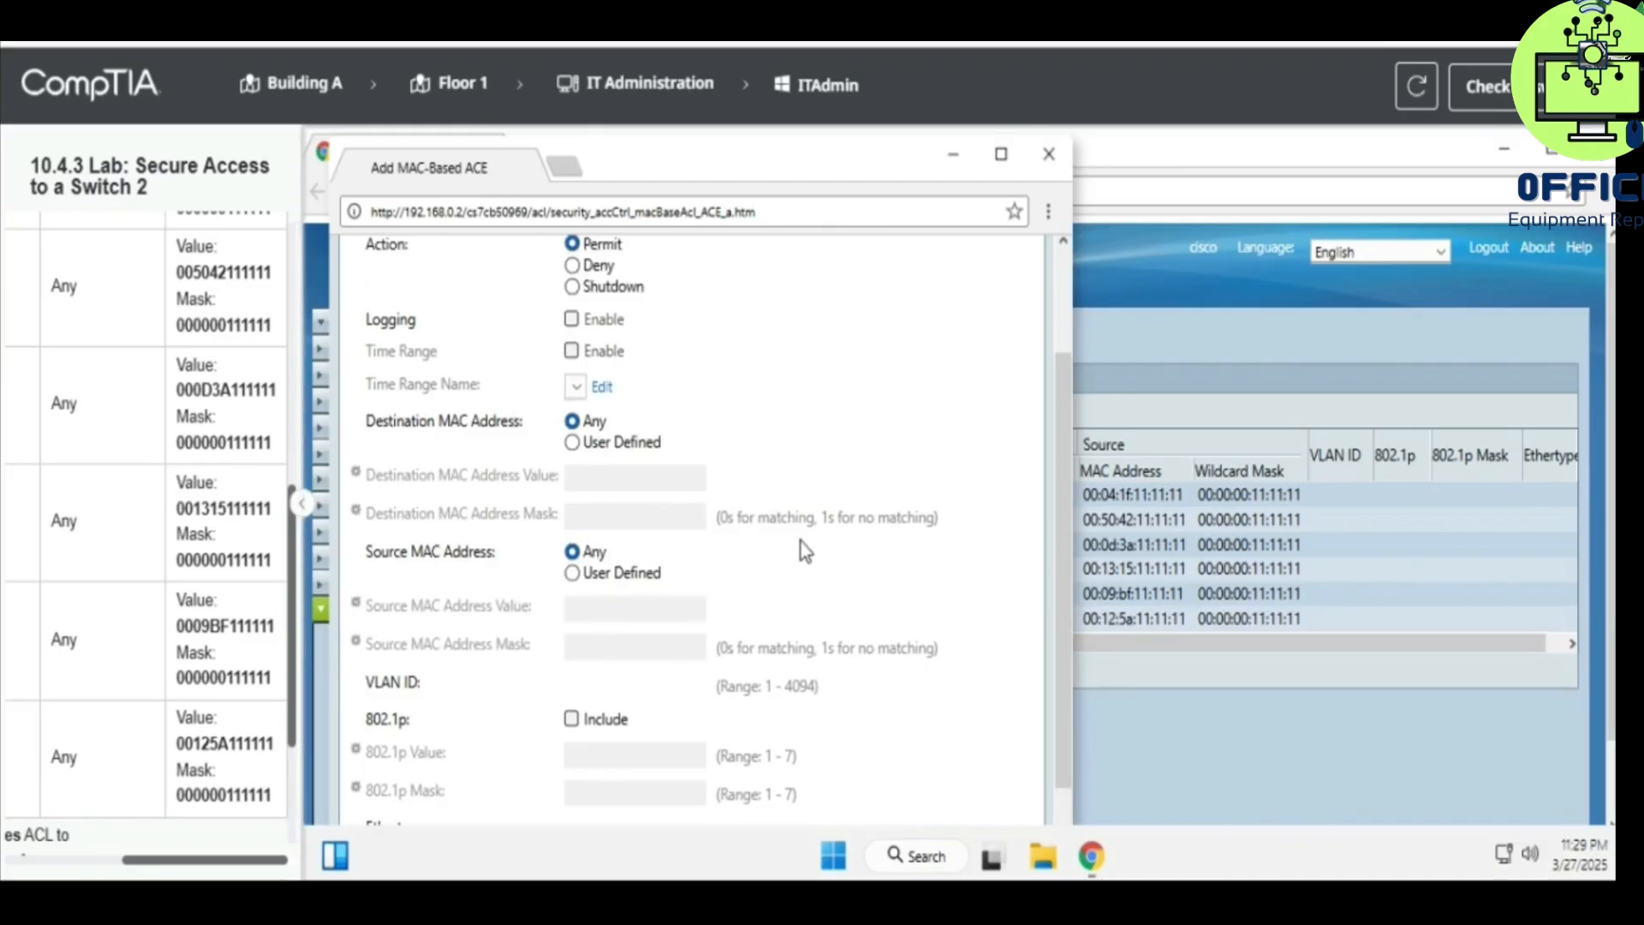
left_click(1048, 155)
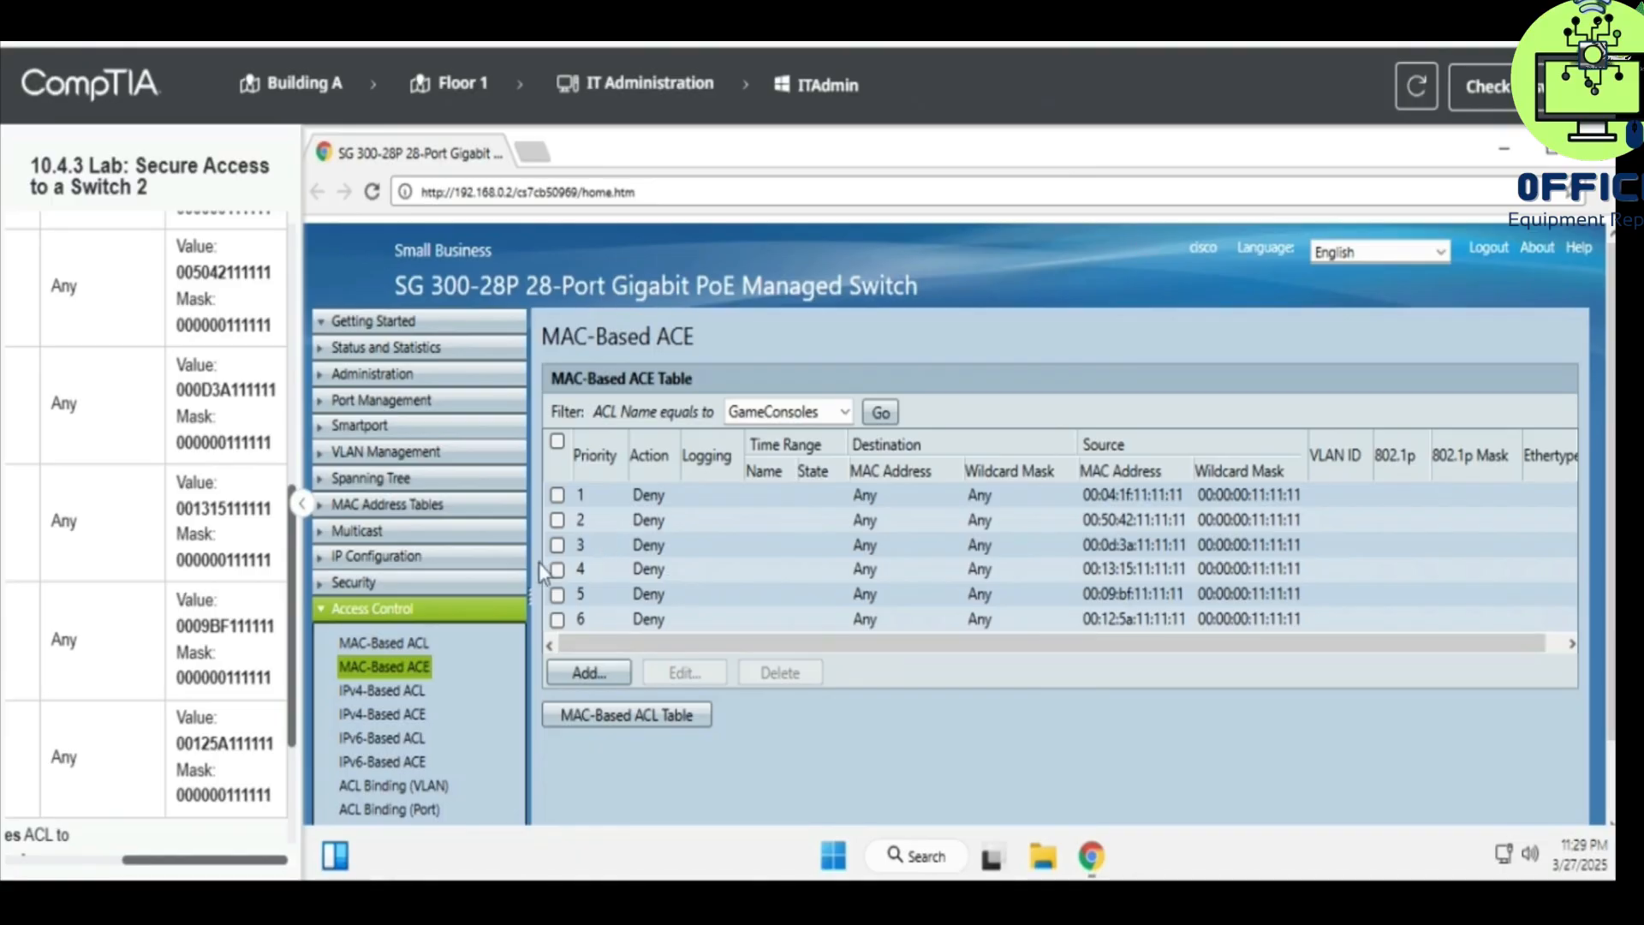
scroll(406, 726, "down", 1)
- Bring up the ACL binding editor for interface GE1
scroll(231, 721, "down", 5)
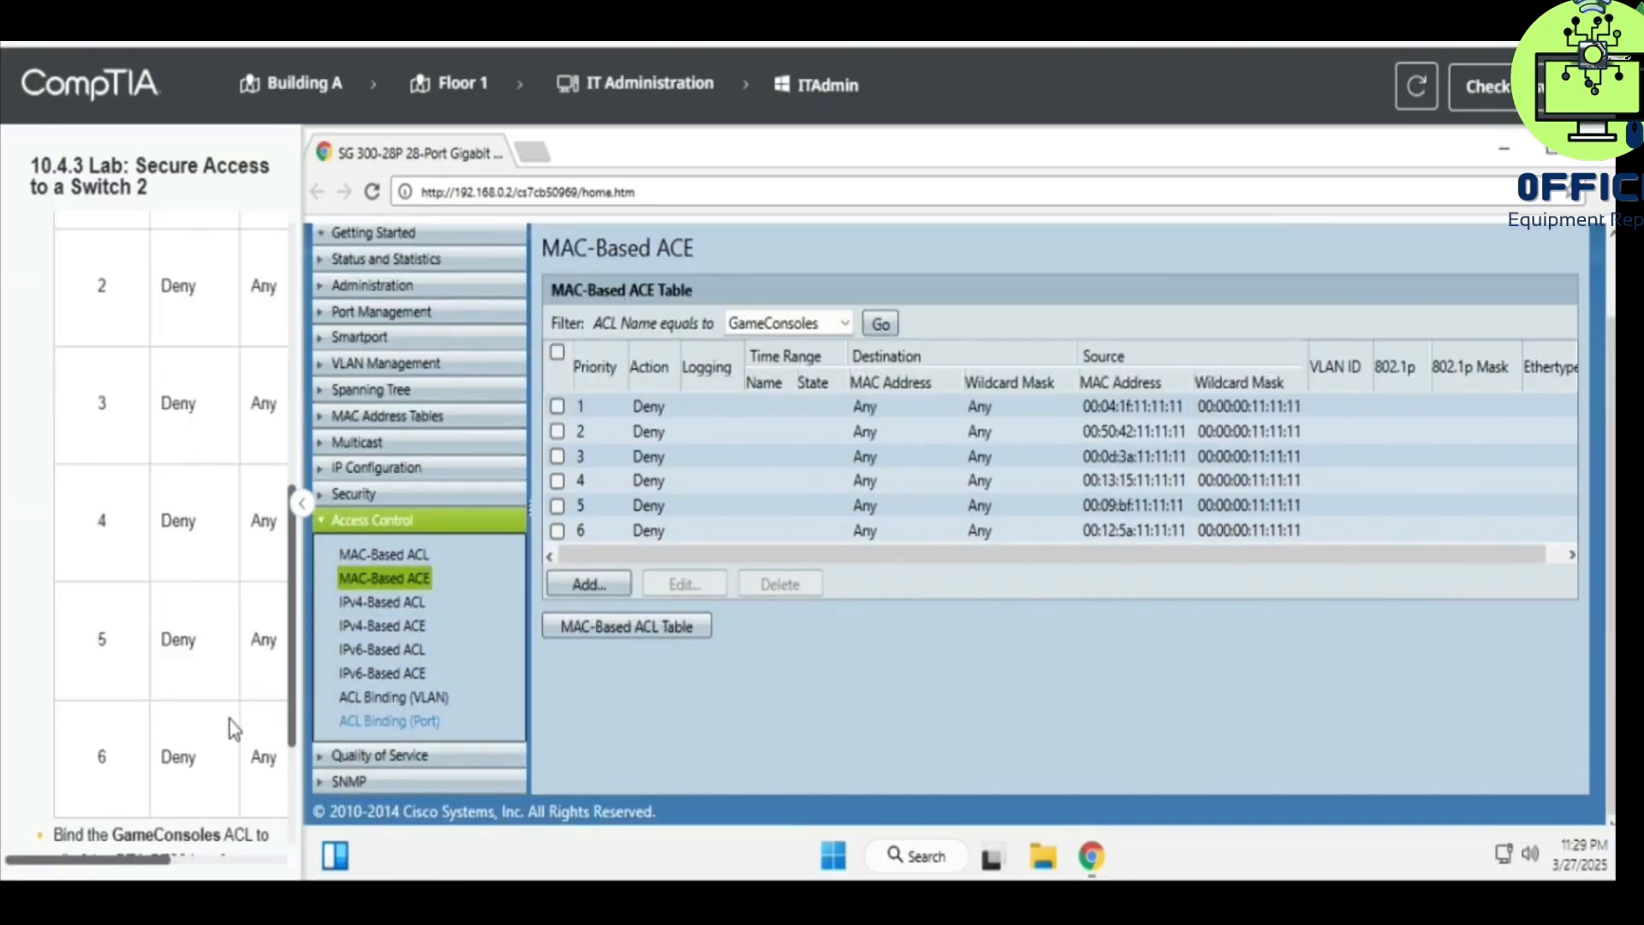
scroll(214, 721, "right", 1)
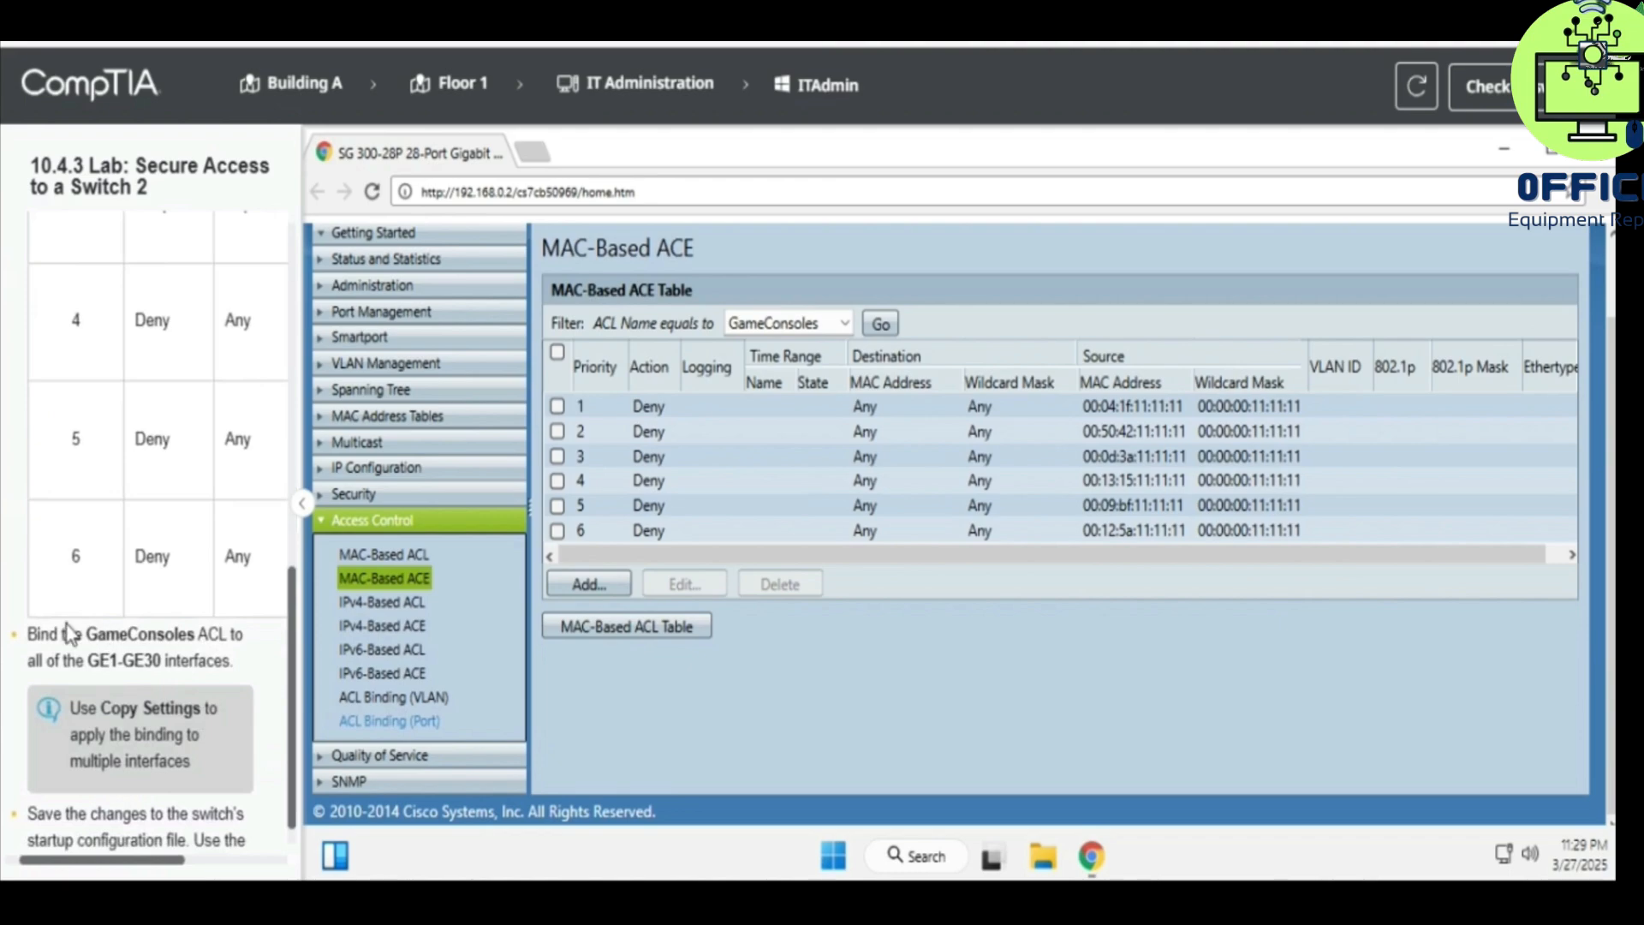
left_click_drag(29, 634, 236, 656)
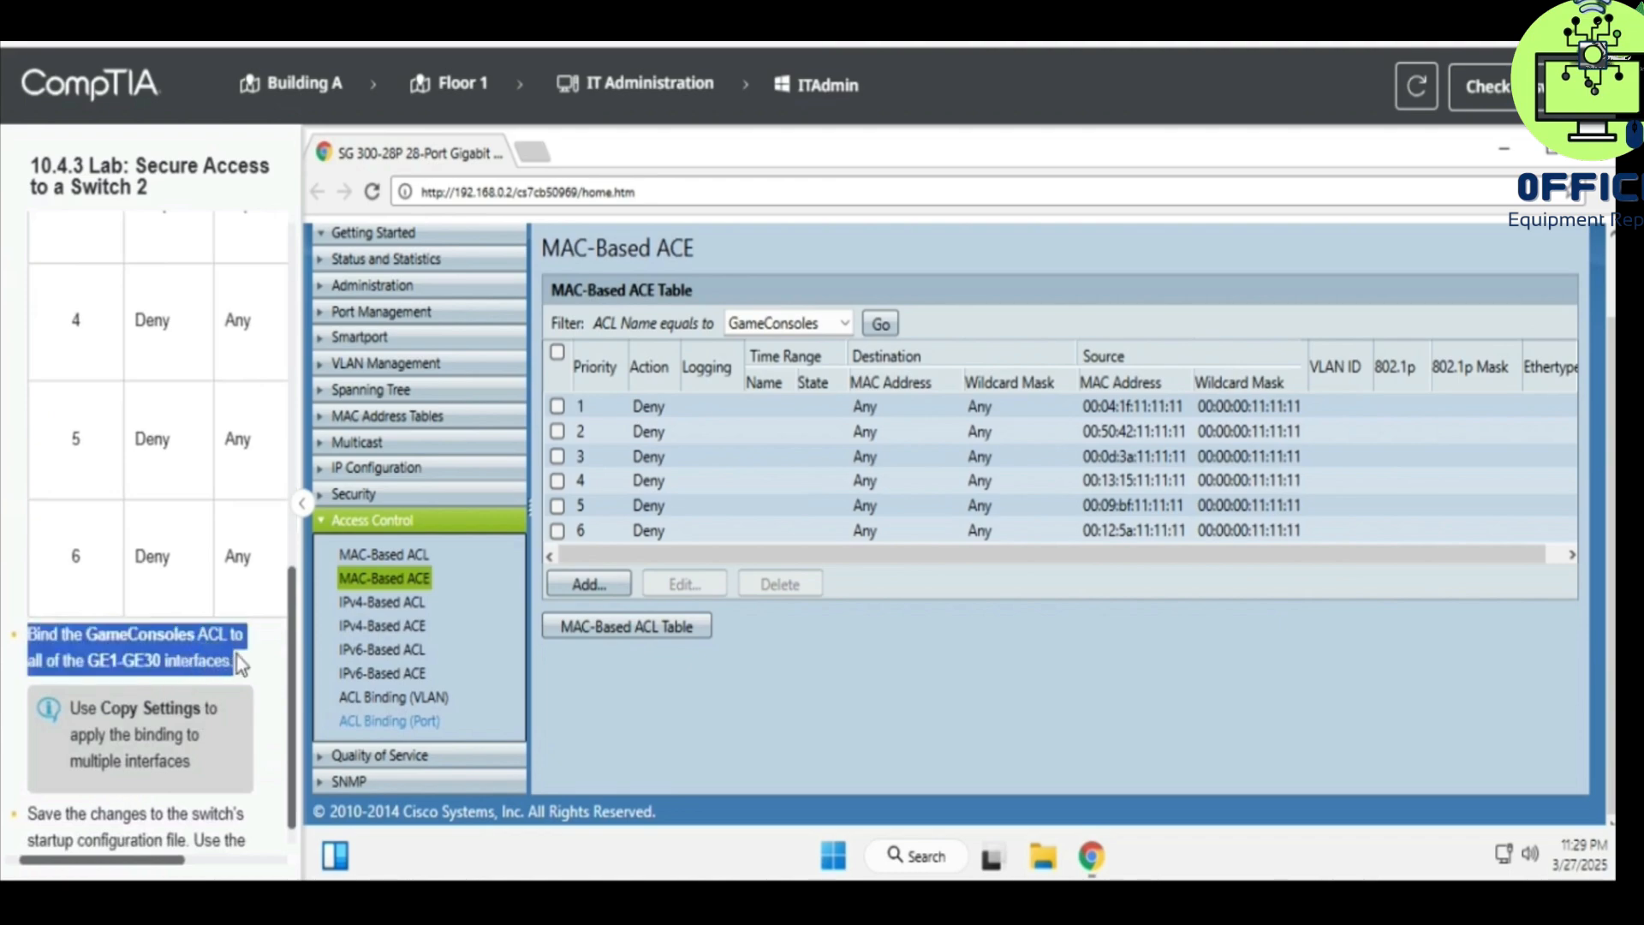
key("ctrl+c")
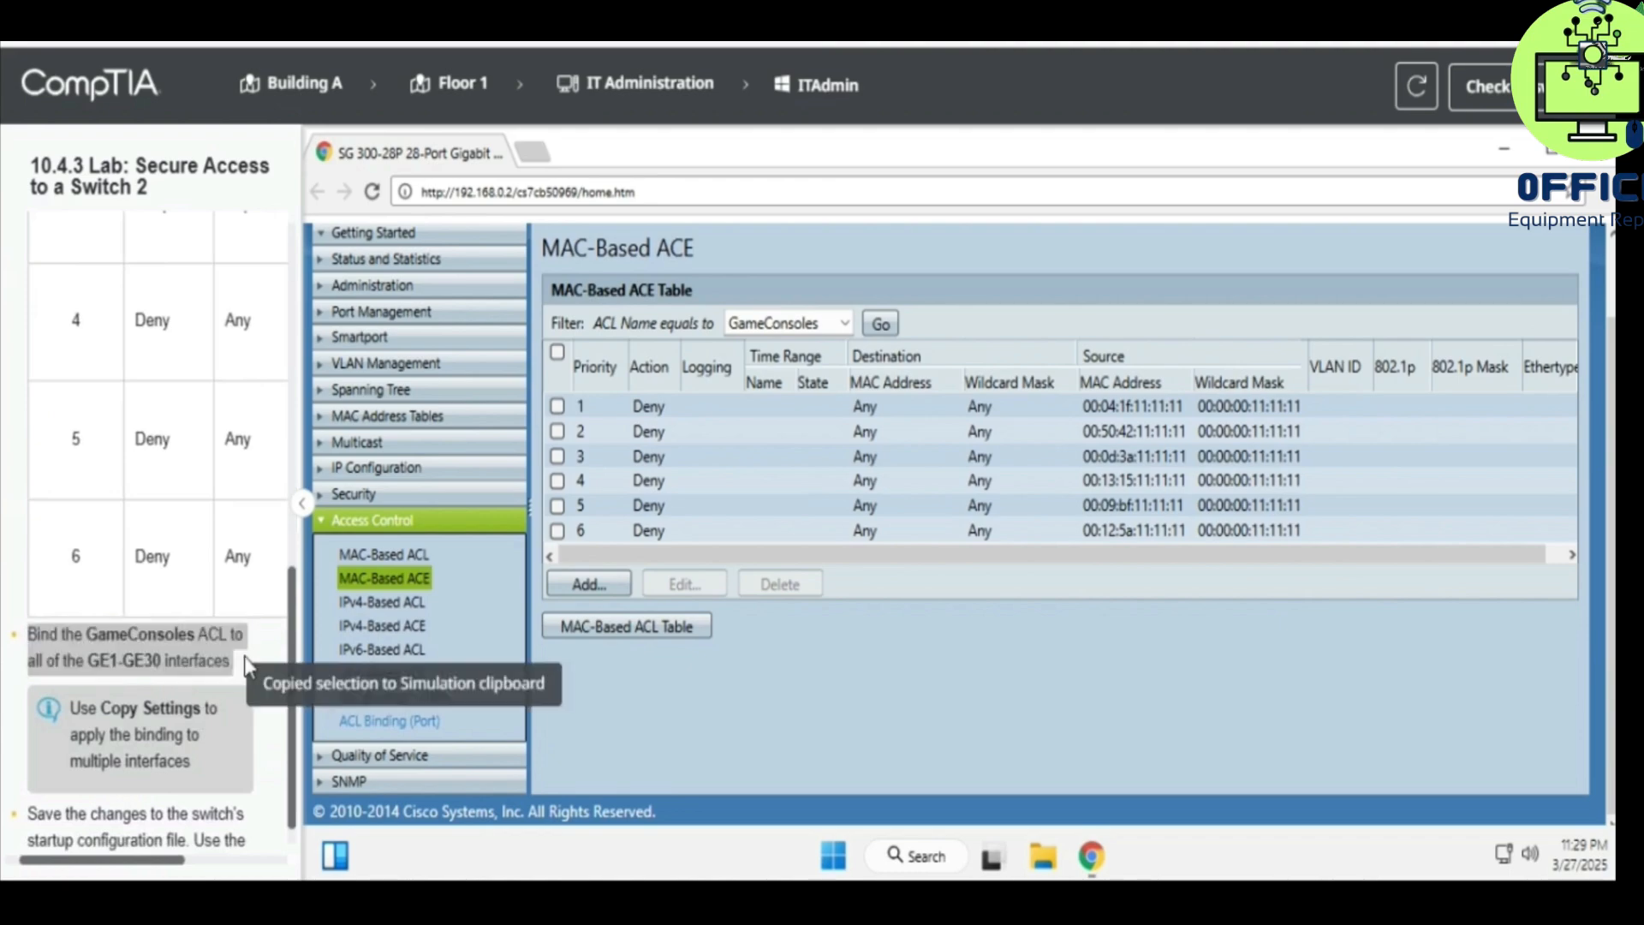
left_click(413, 722)
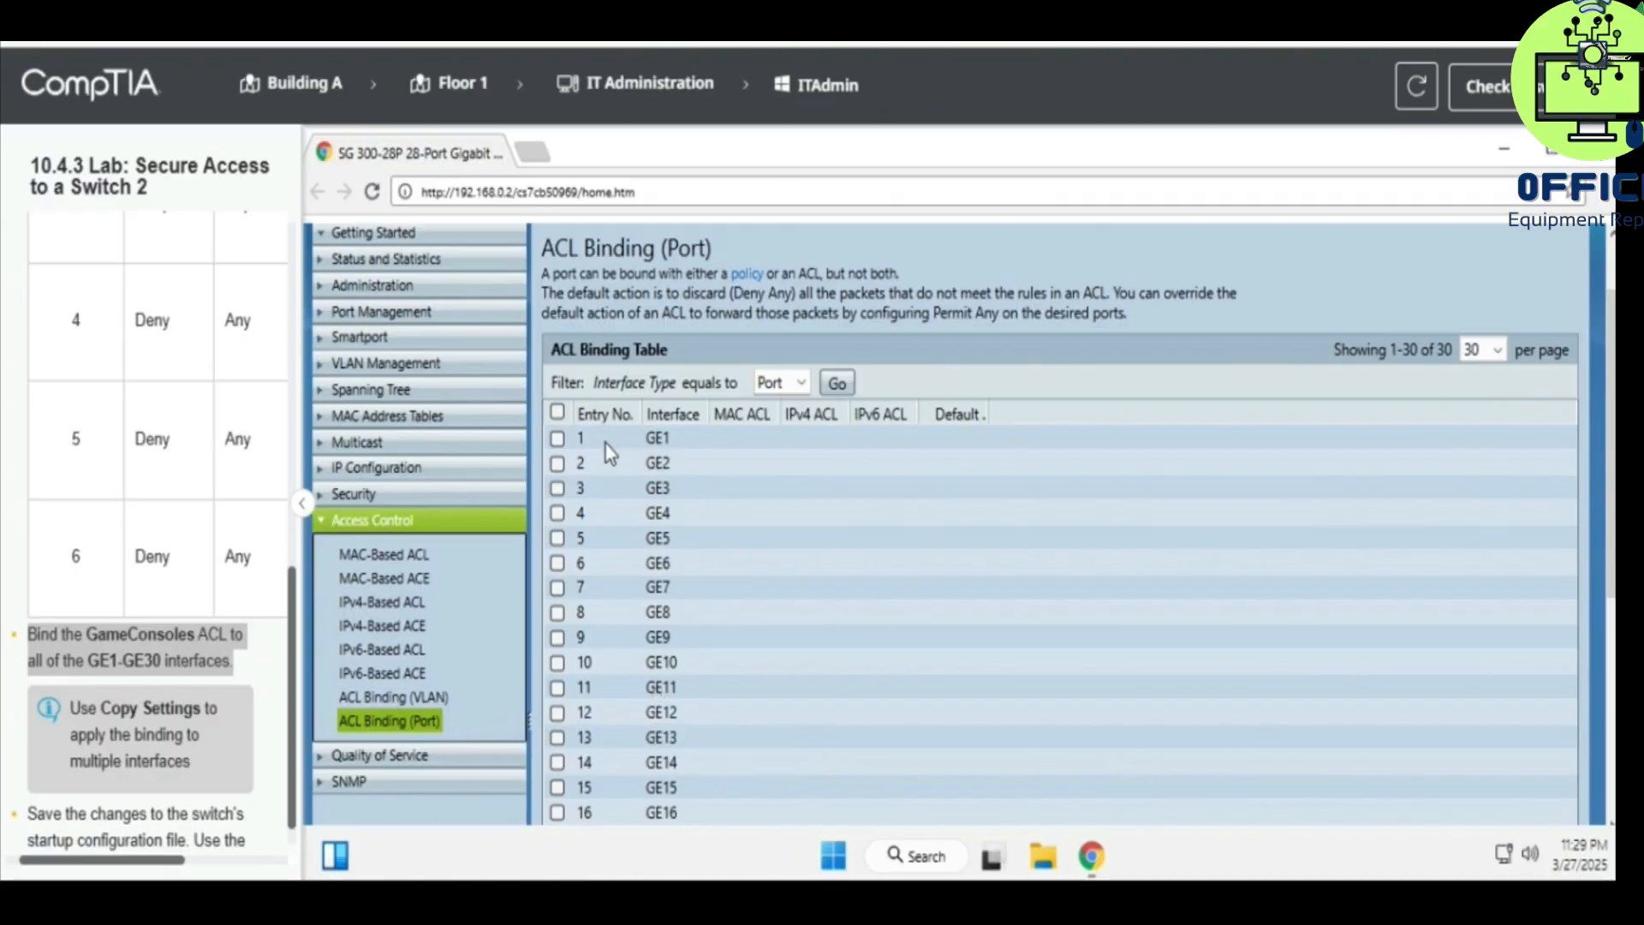
left_click(557, 439)
scroll(707, 502, "down", 5)
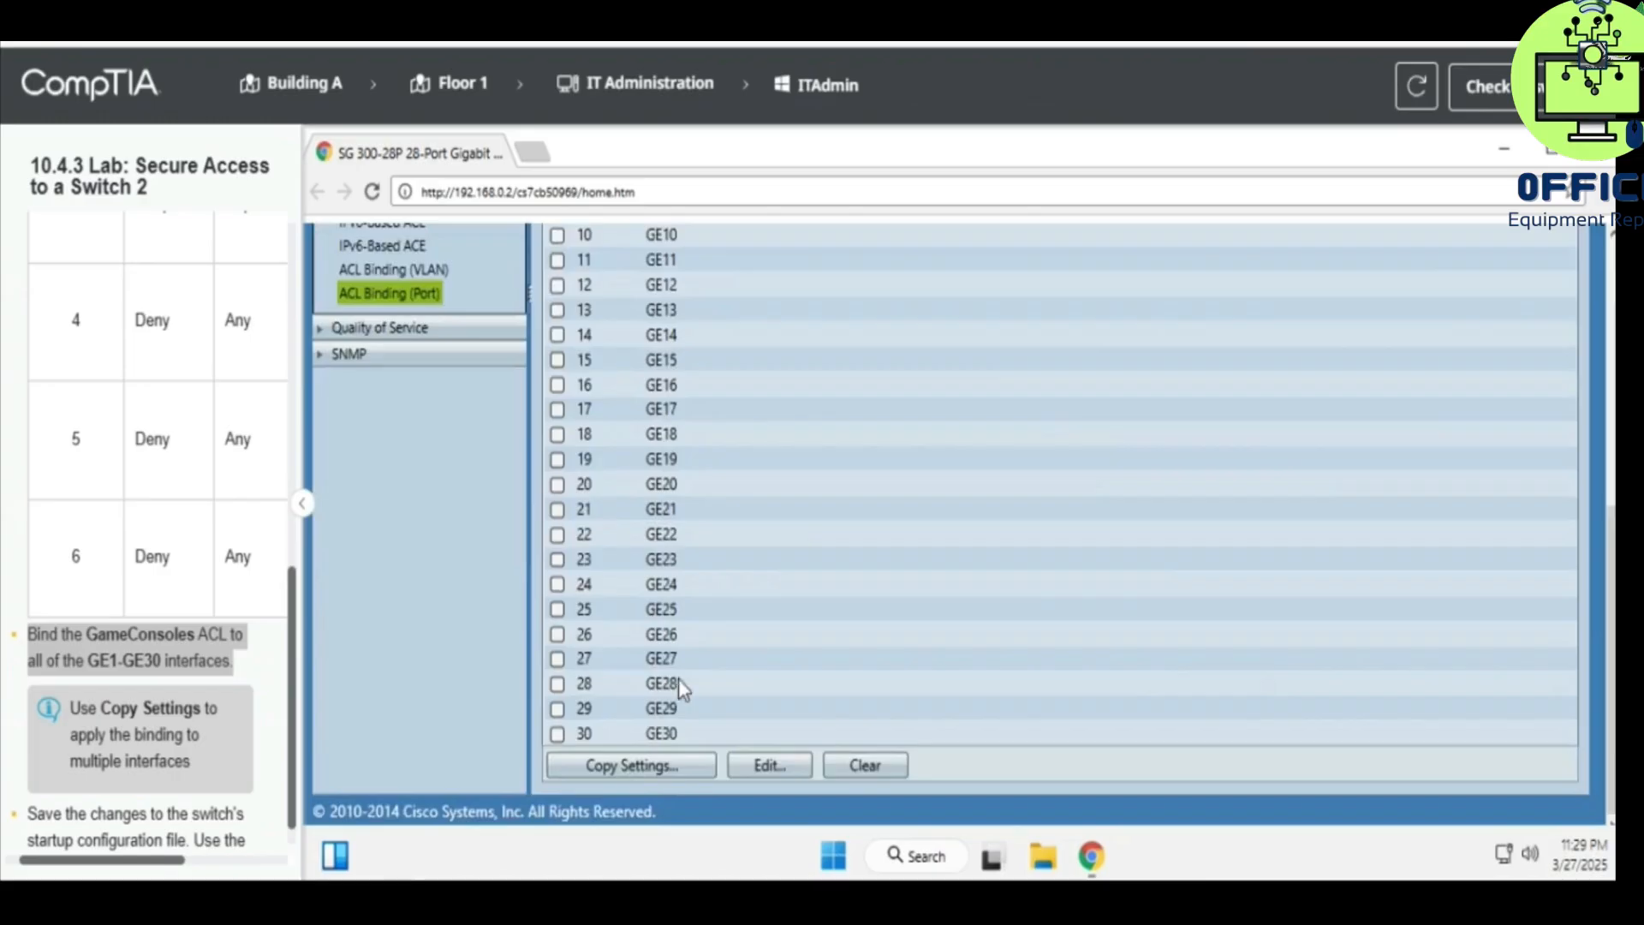
left_click(775, 760)
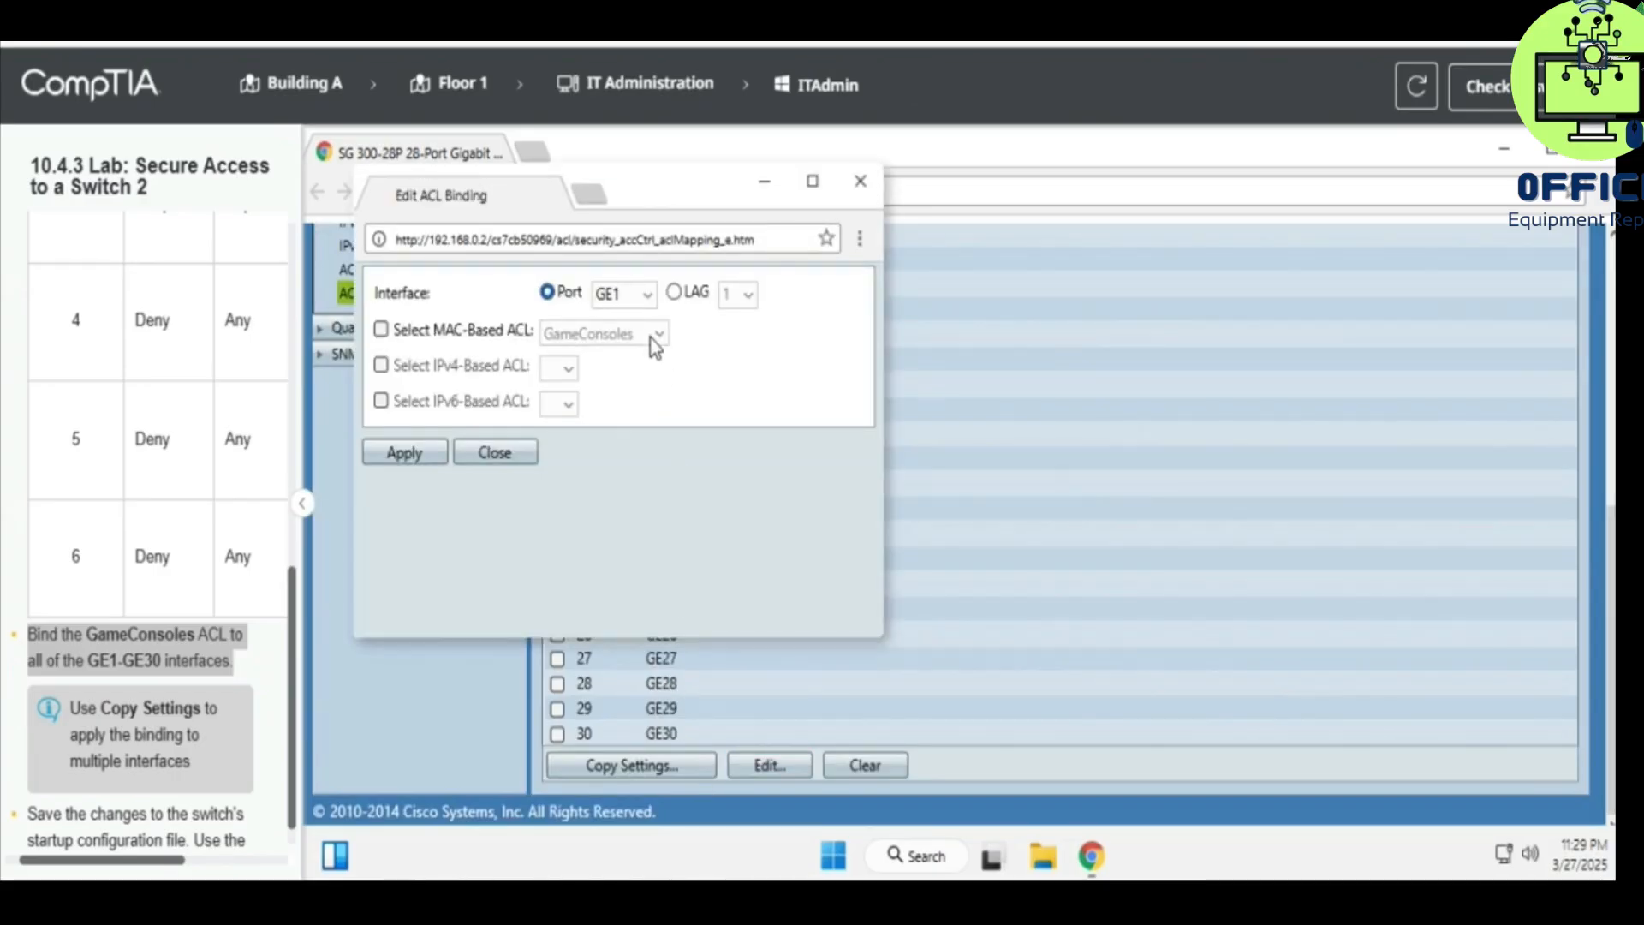
- Bind the GameConsoles MAC-based ACL to GE1 and apply it
left_click(381, 330)
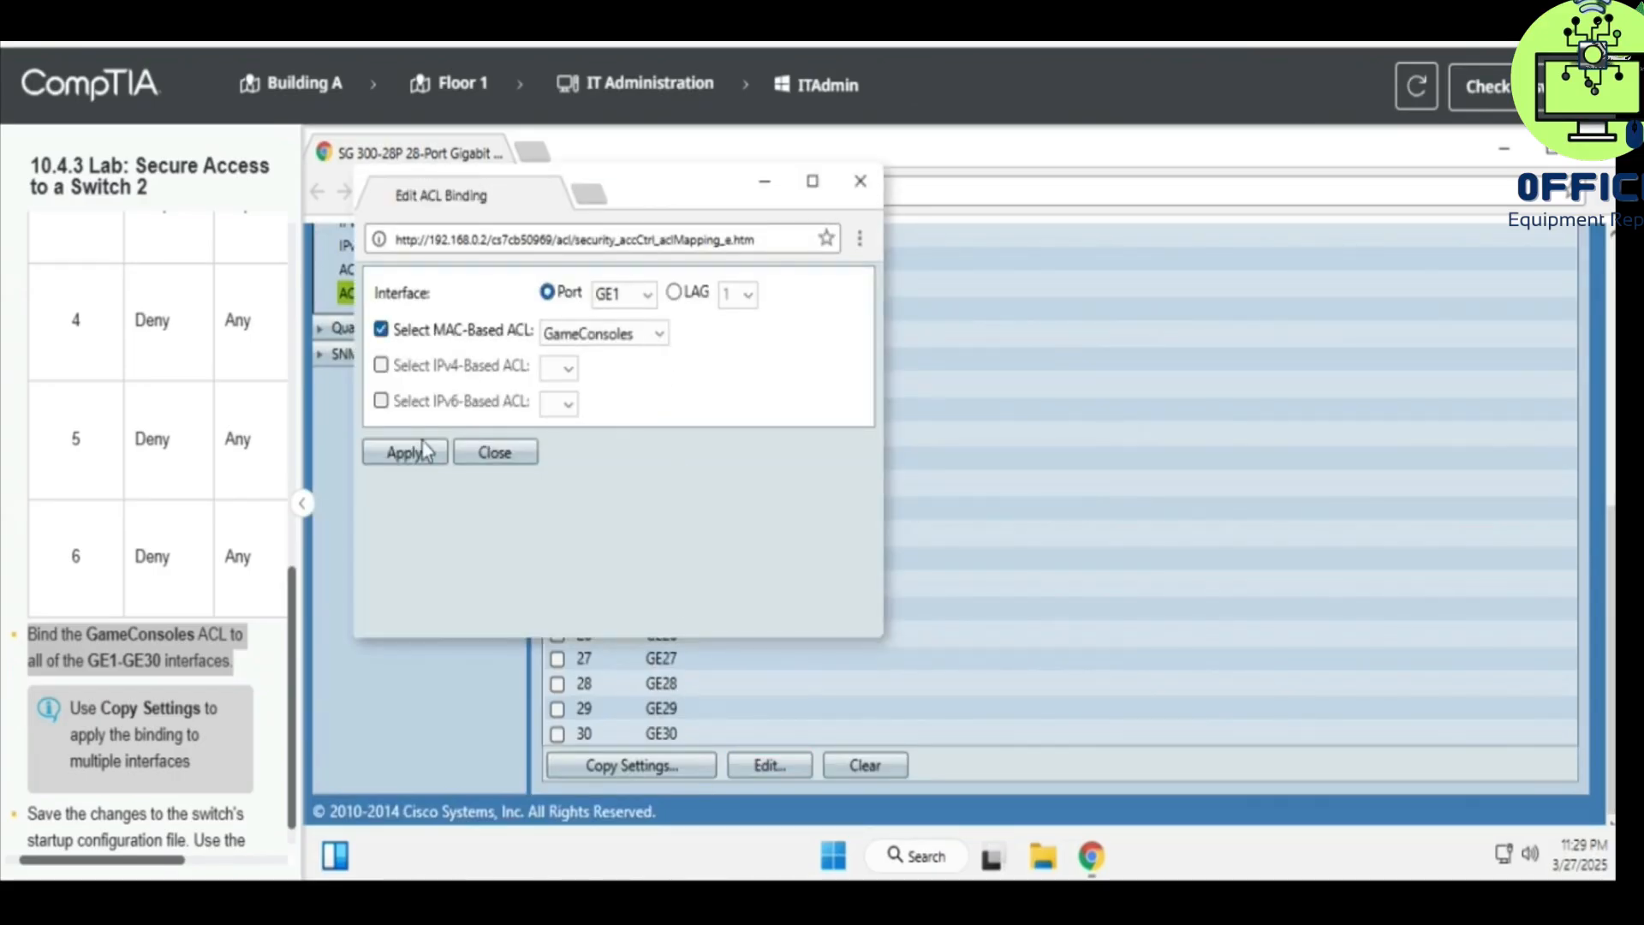
left_click(572, 336)
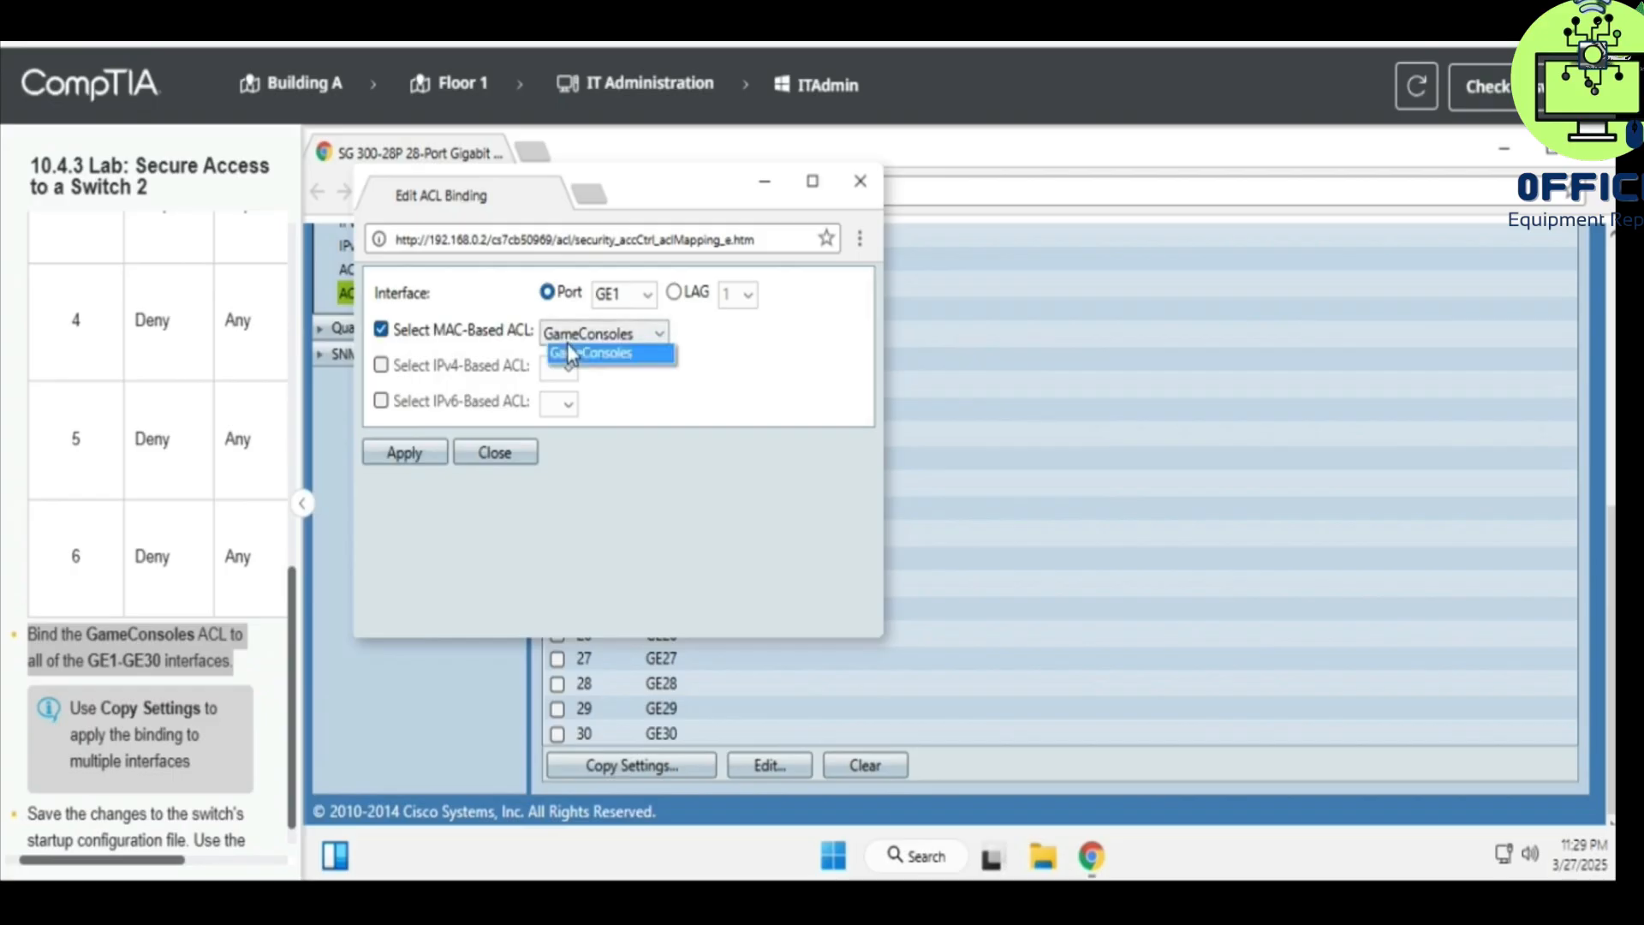
left_click(570, 353)
left_click(418, 454)
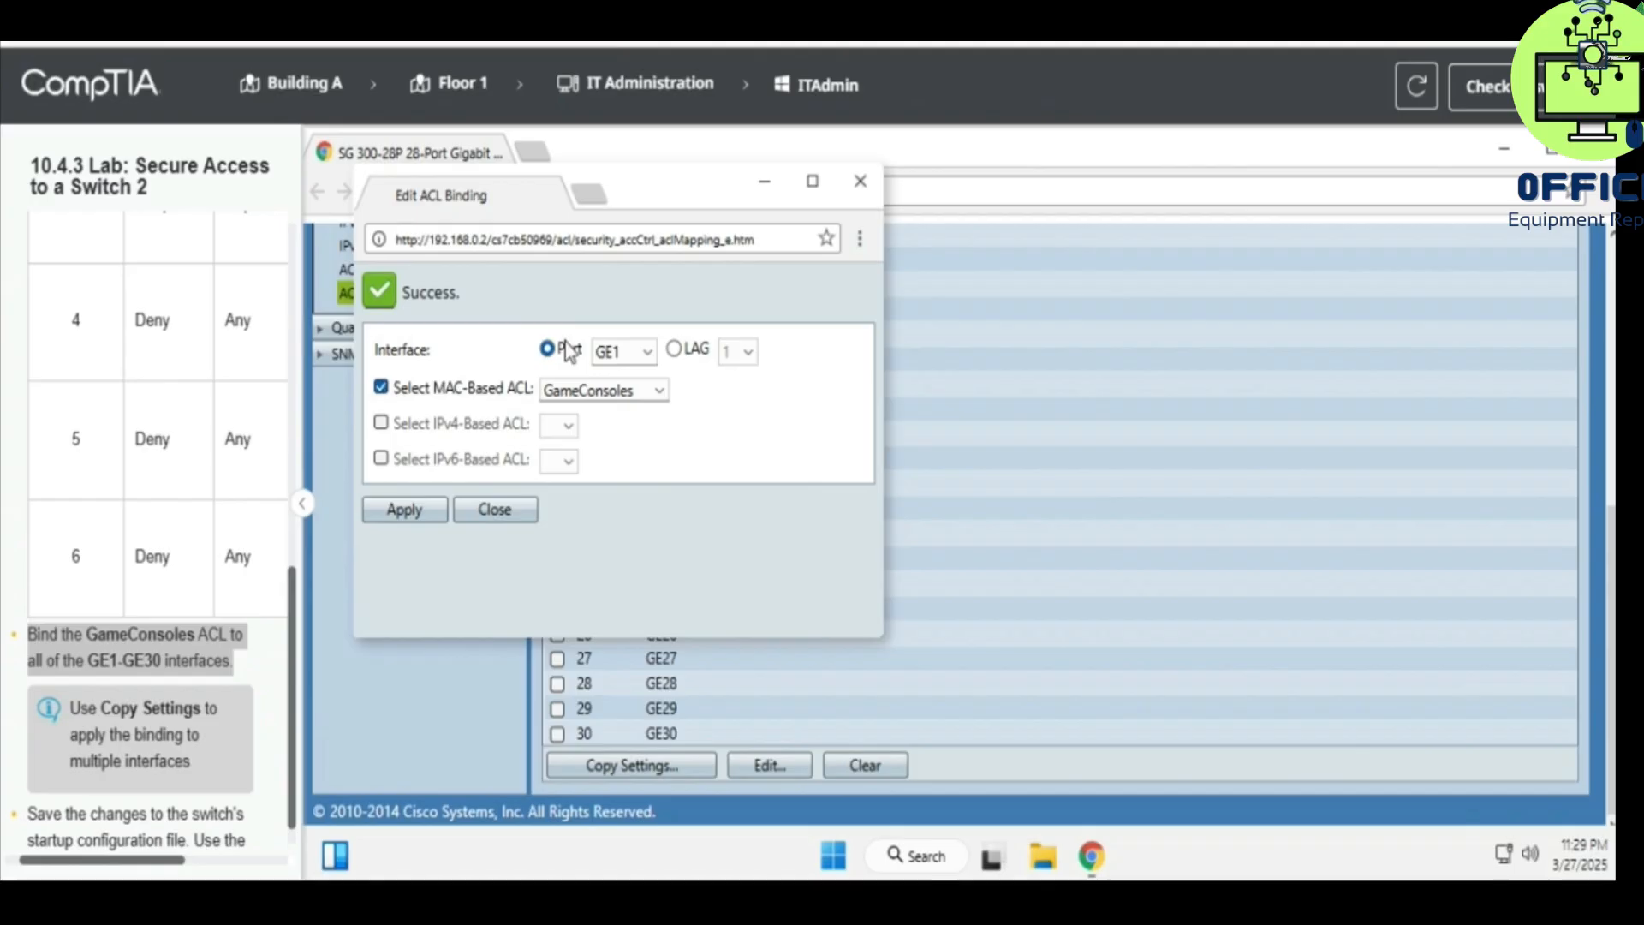
left_click(861, 182)
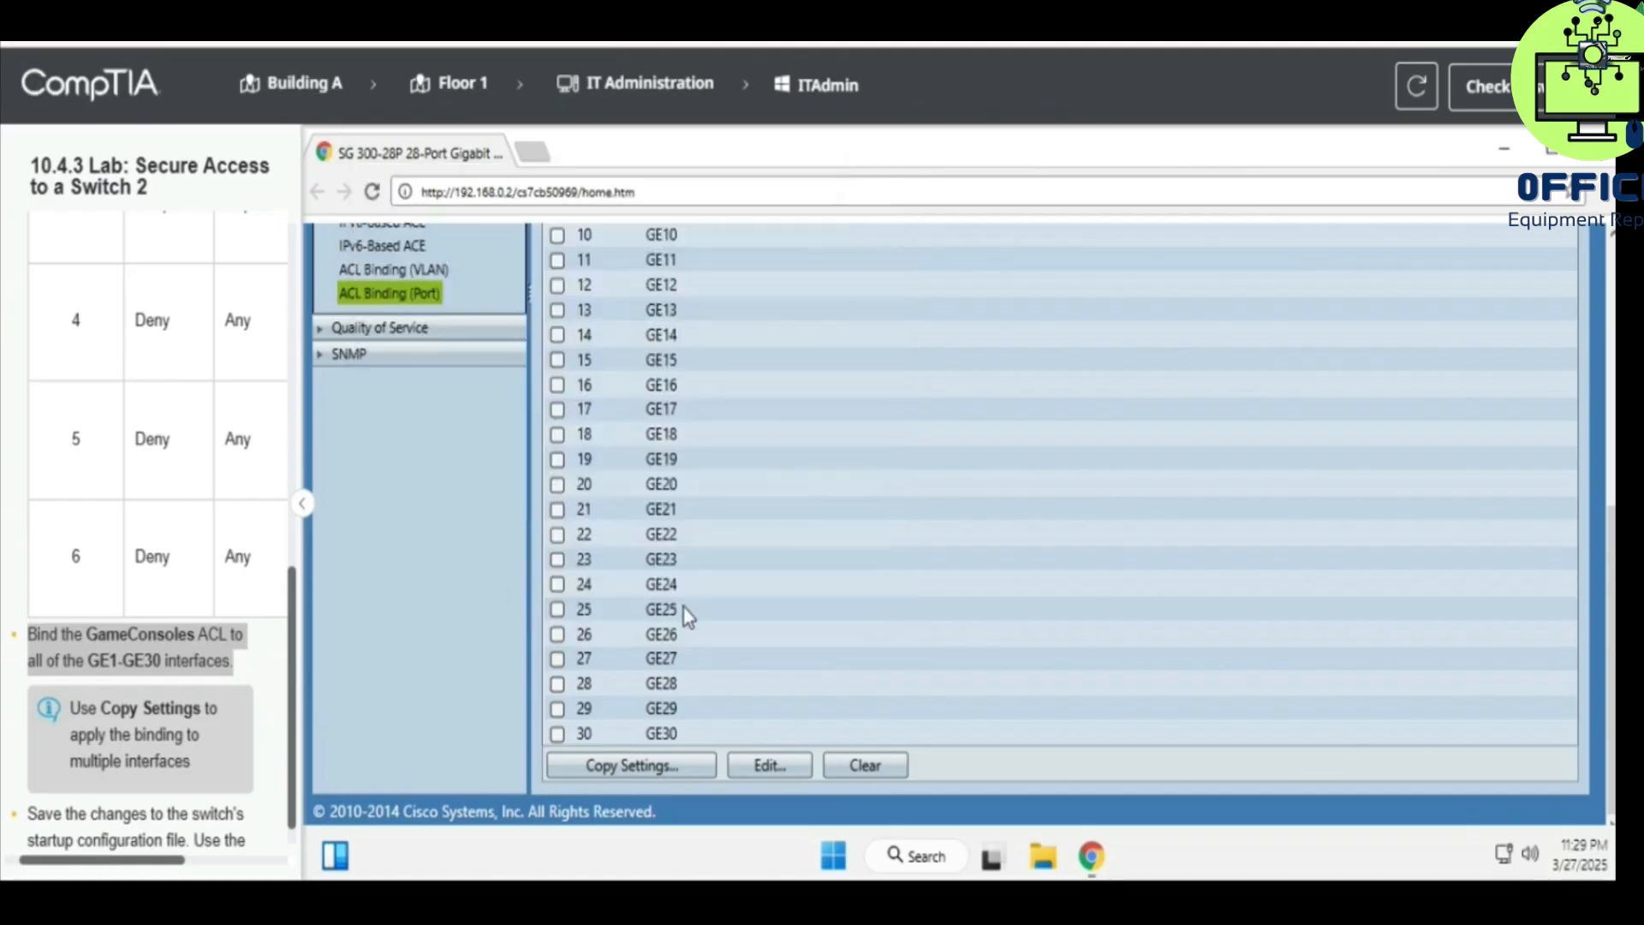
- Use Copy Settings to apply GE1's ACL binding to interfaces 1-30
left_click(639, 762)
left_click(499, 355)
type("1-30")
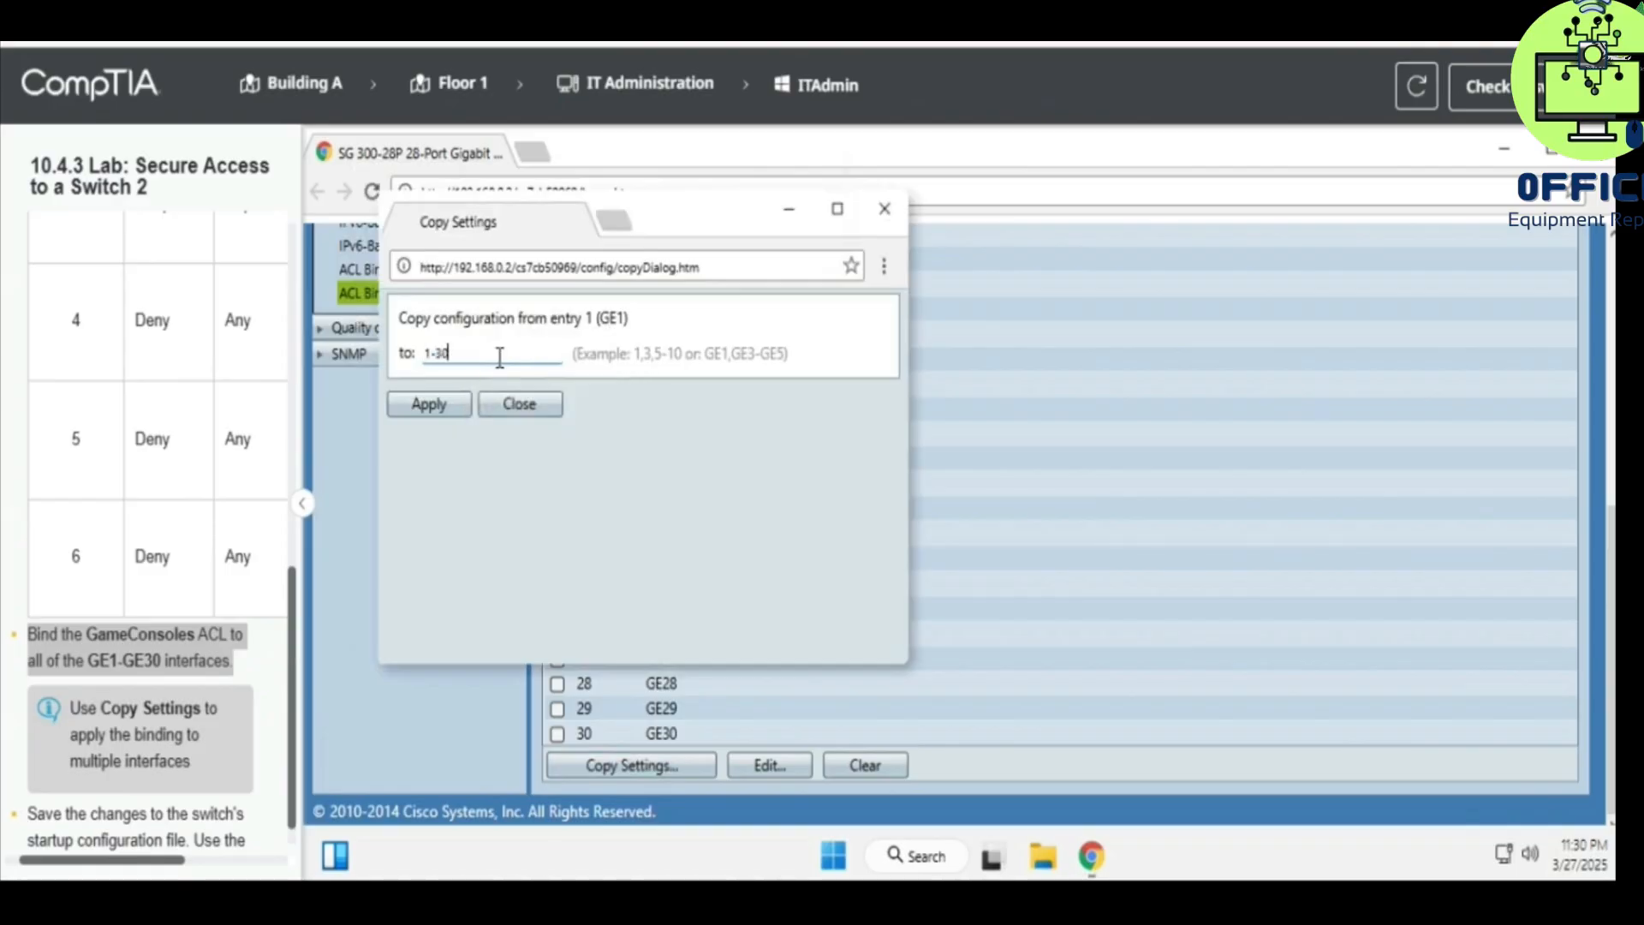
left_click(454, 401)
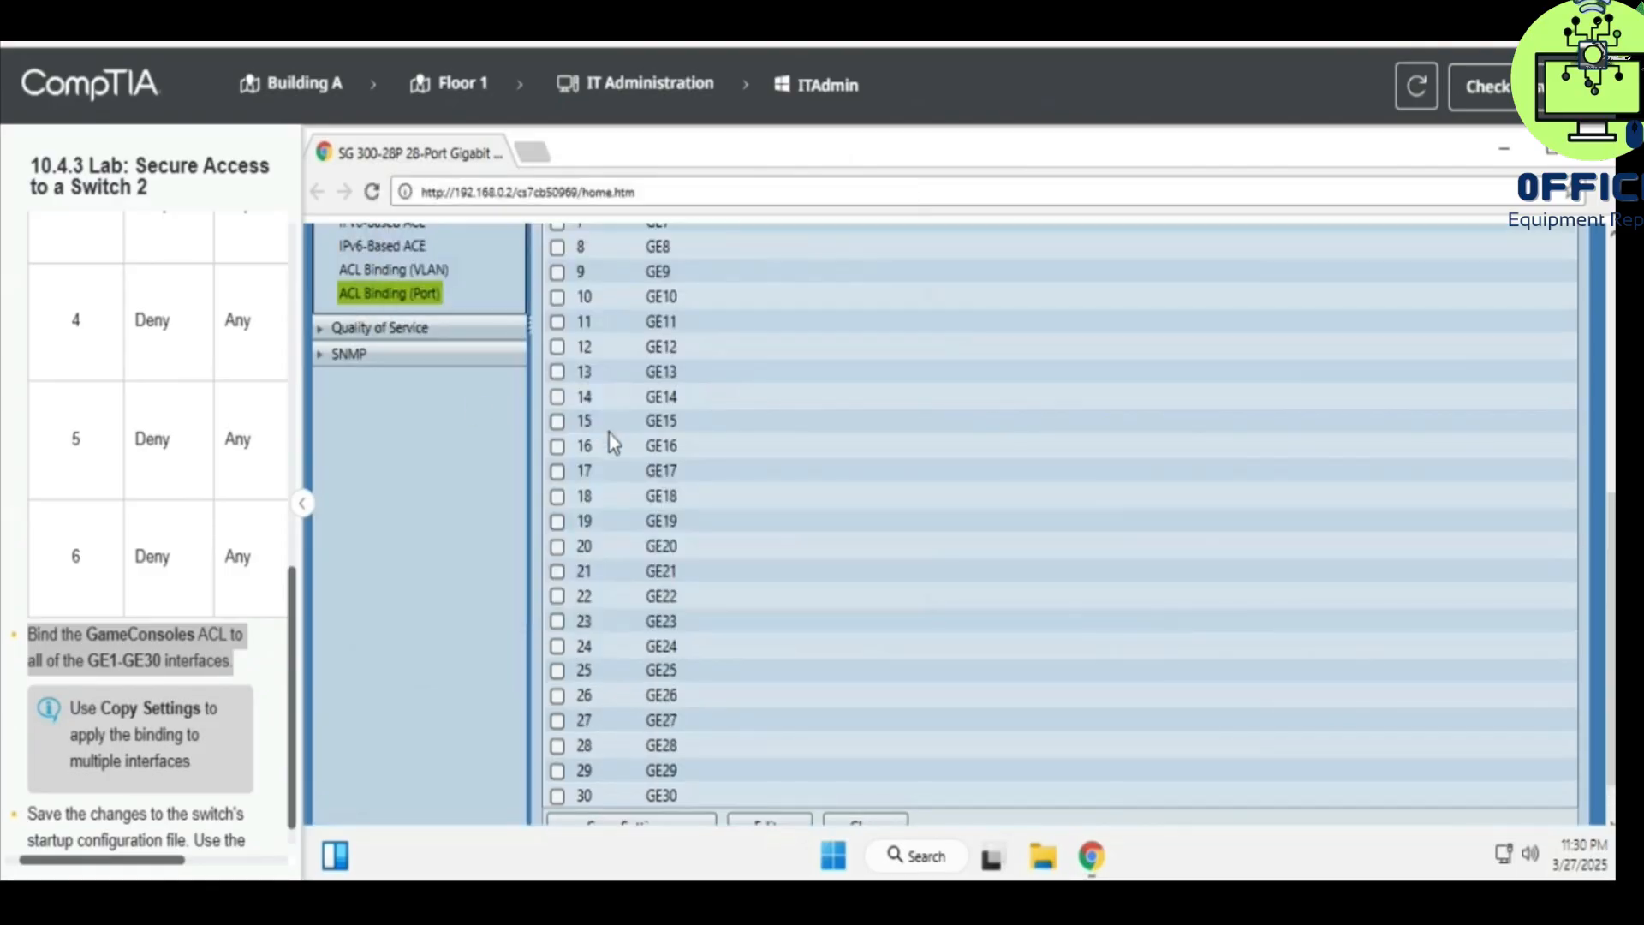
scroll(651, 558, "down", 6)
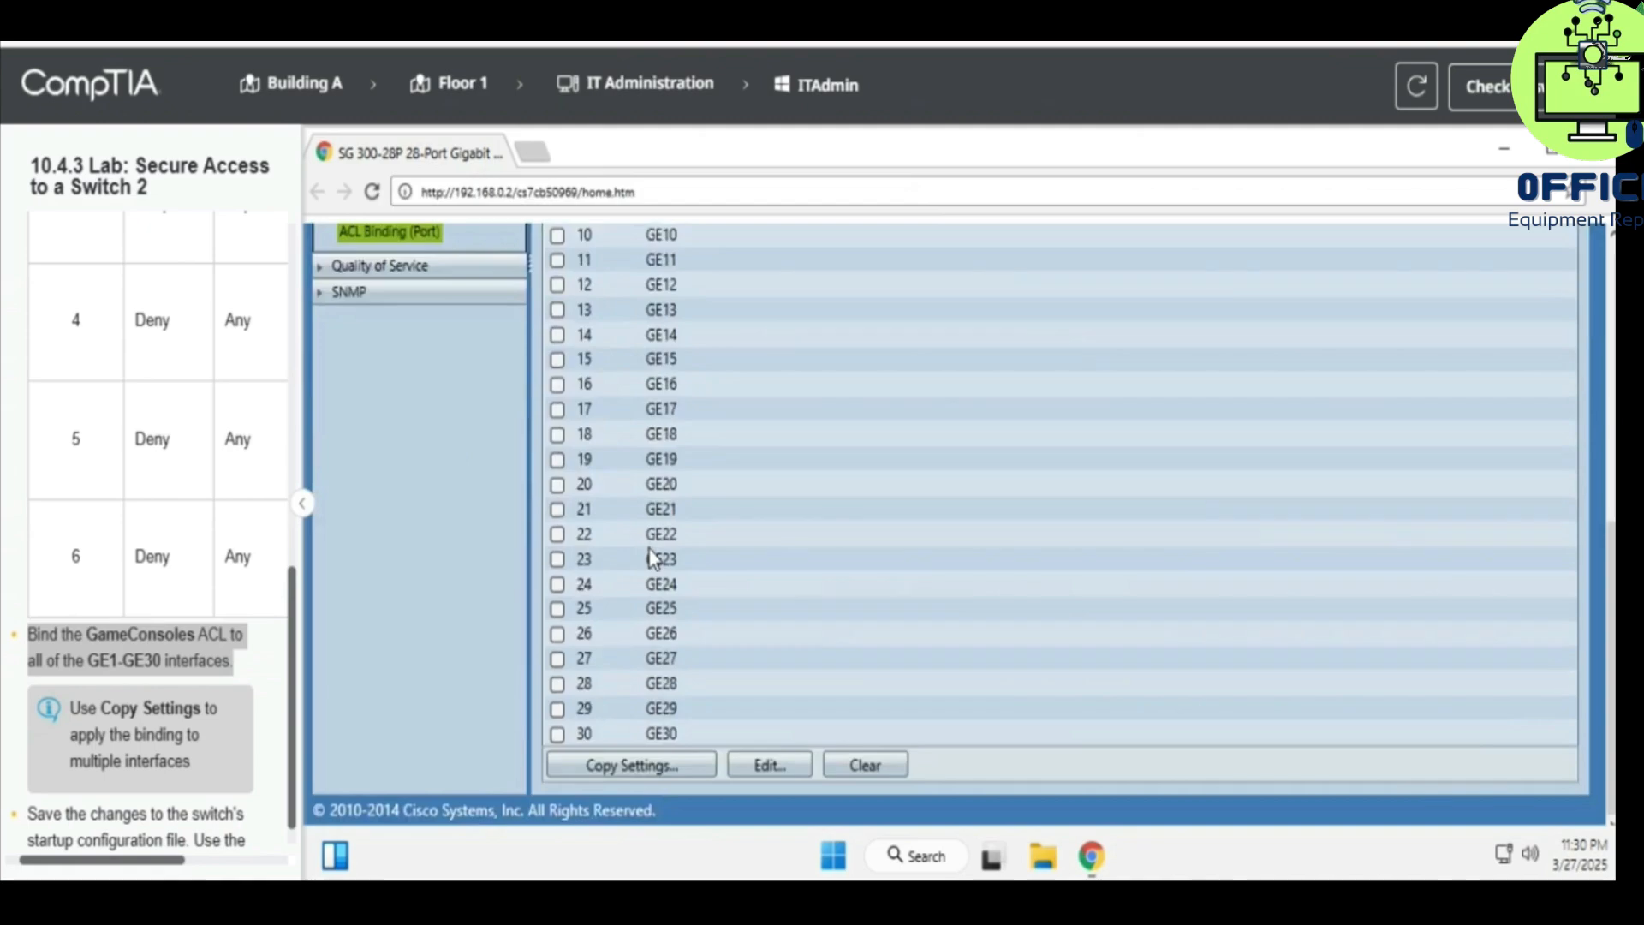
scroll(179, 700, "down", 1)
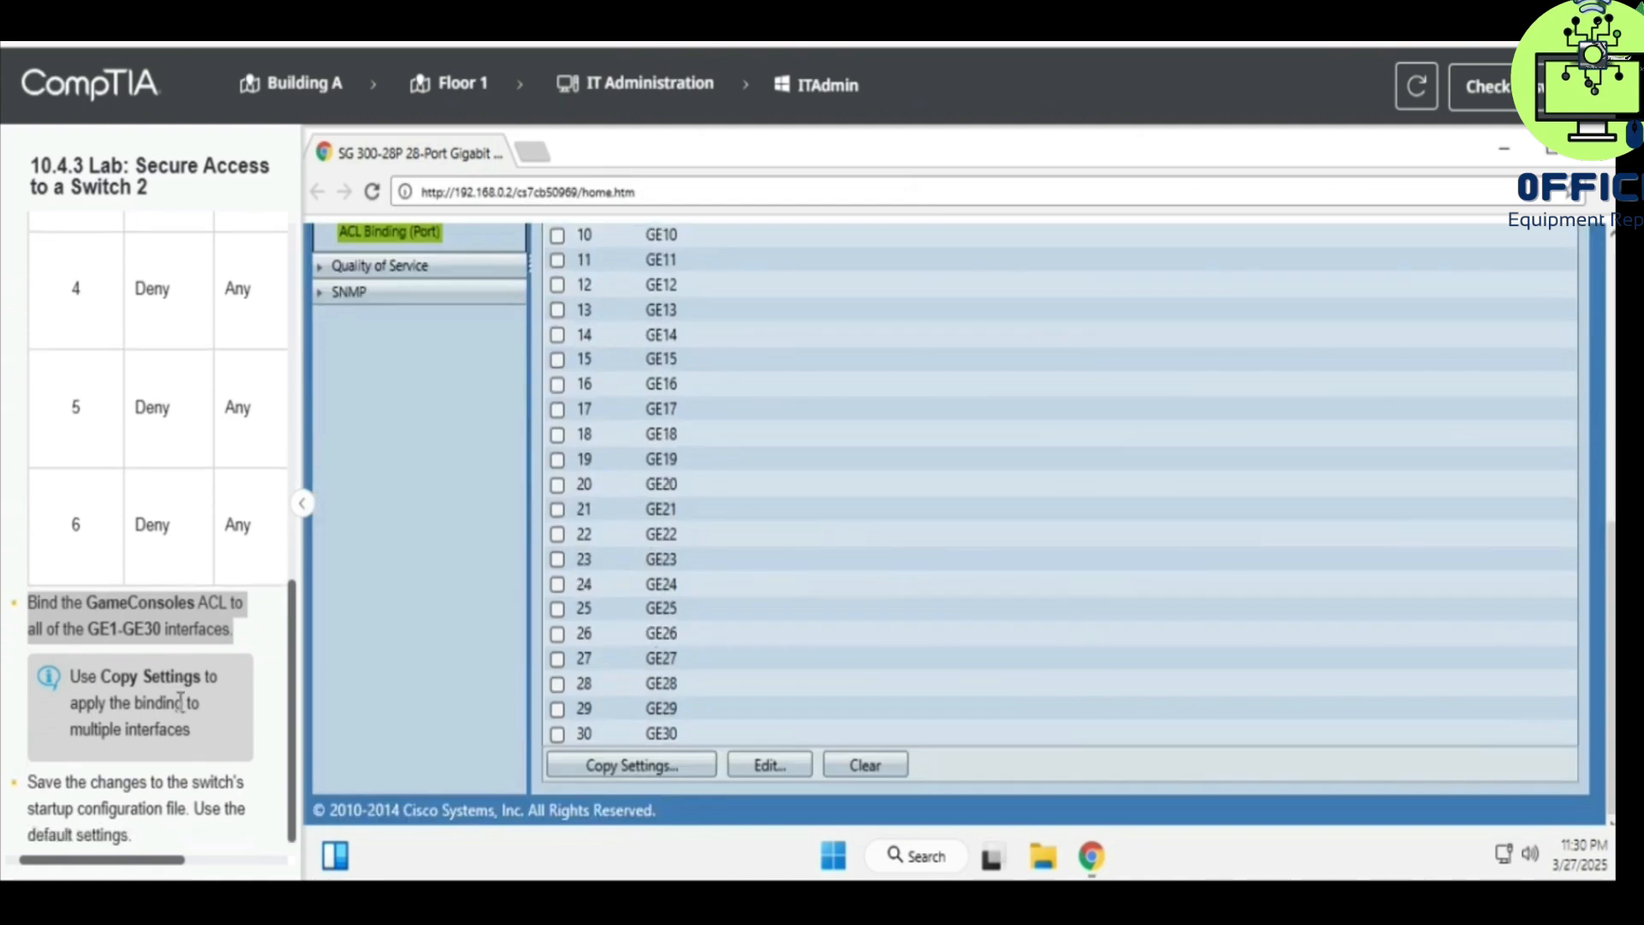
left_click_drag(31, 777, 145, 775)
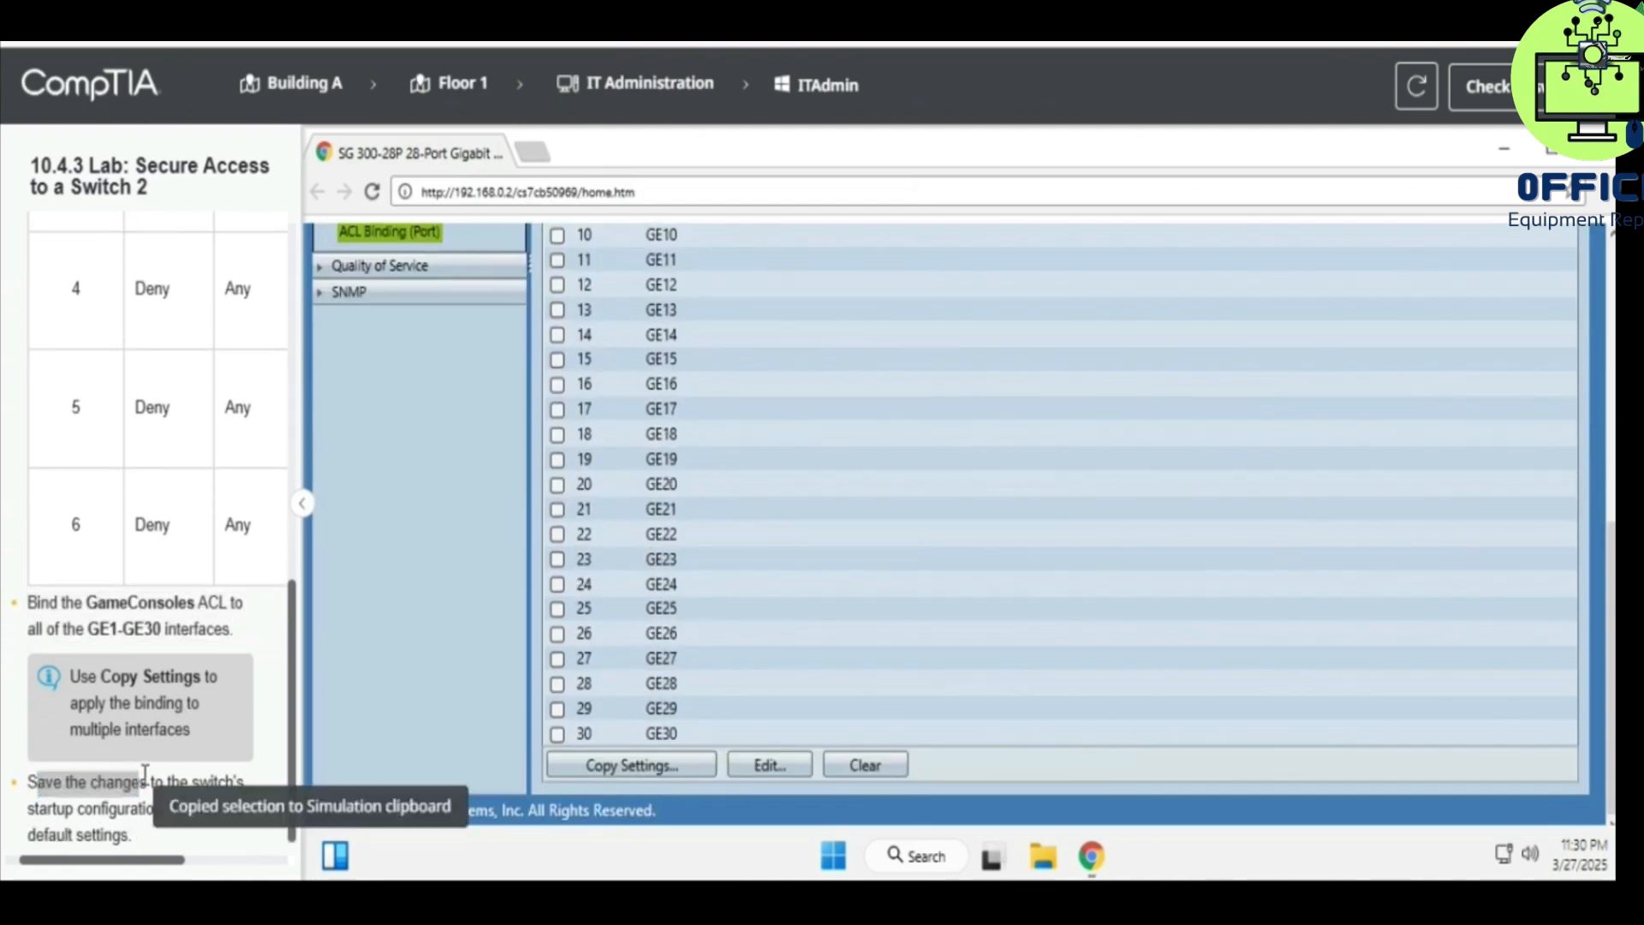
- Copy the running configuration to the startup configuration via Save, confirming and finishing the 642-byte transfer
scroll(671, 690, "up", 6)
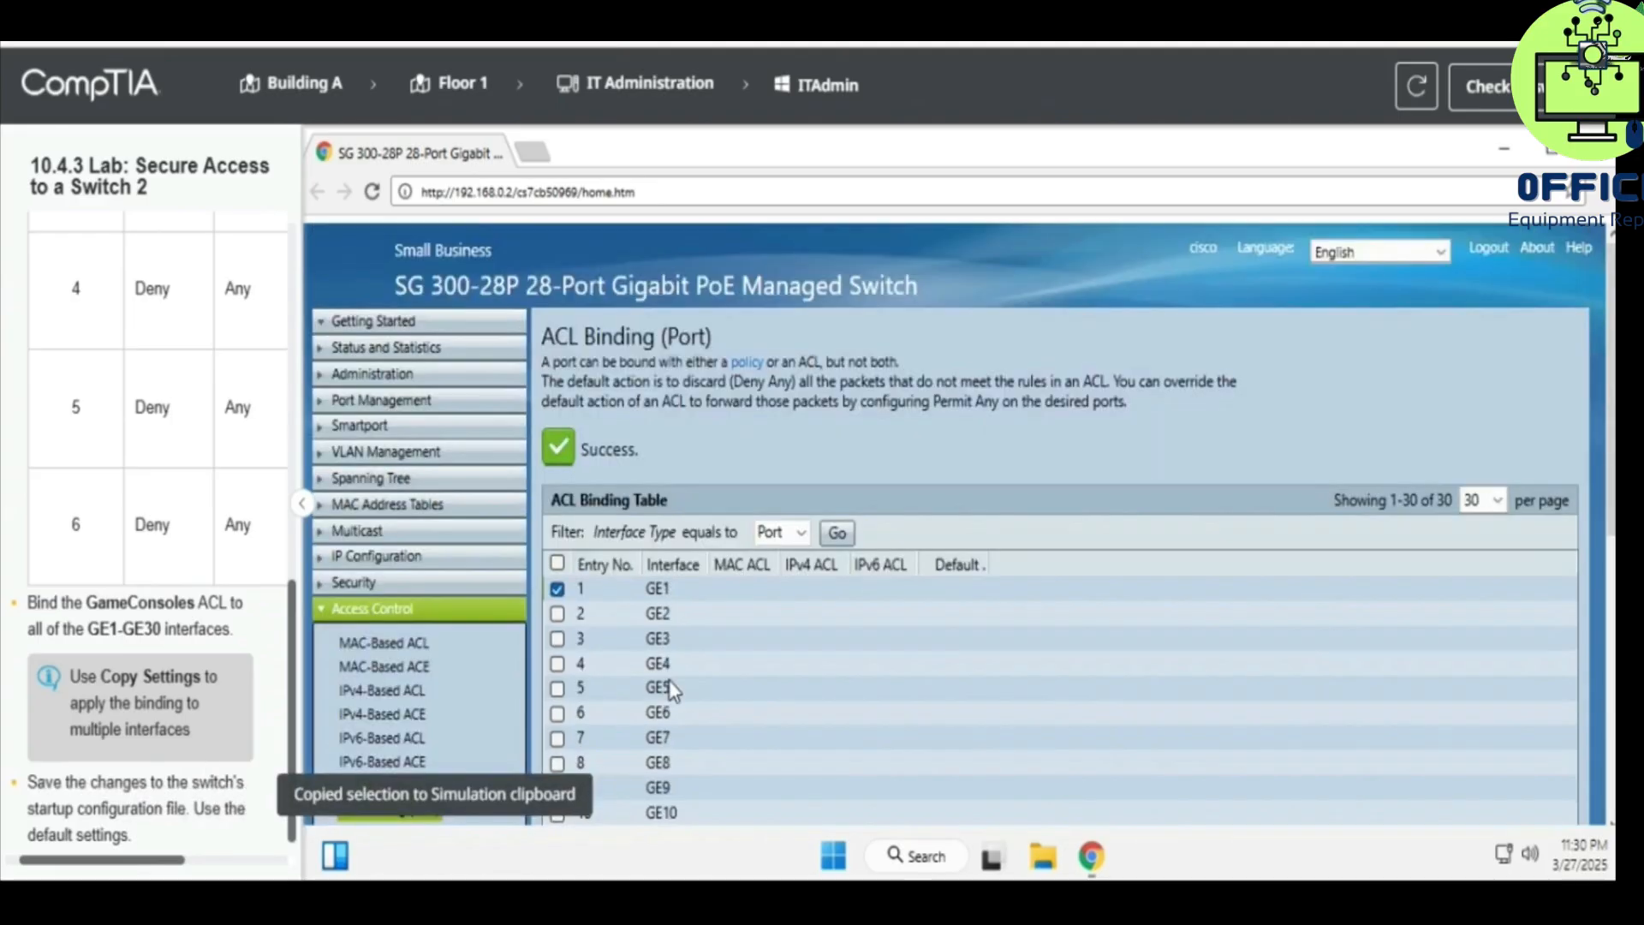
left_click(1158, 247)
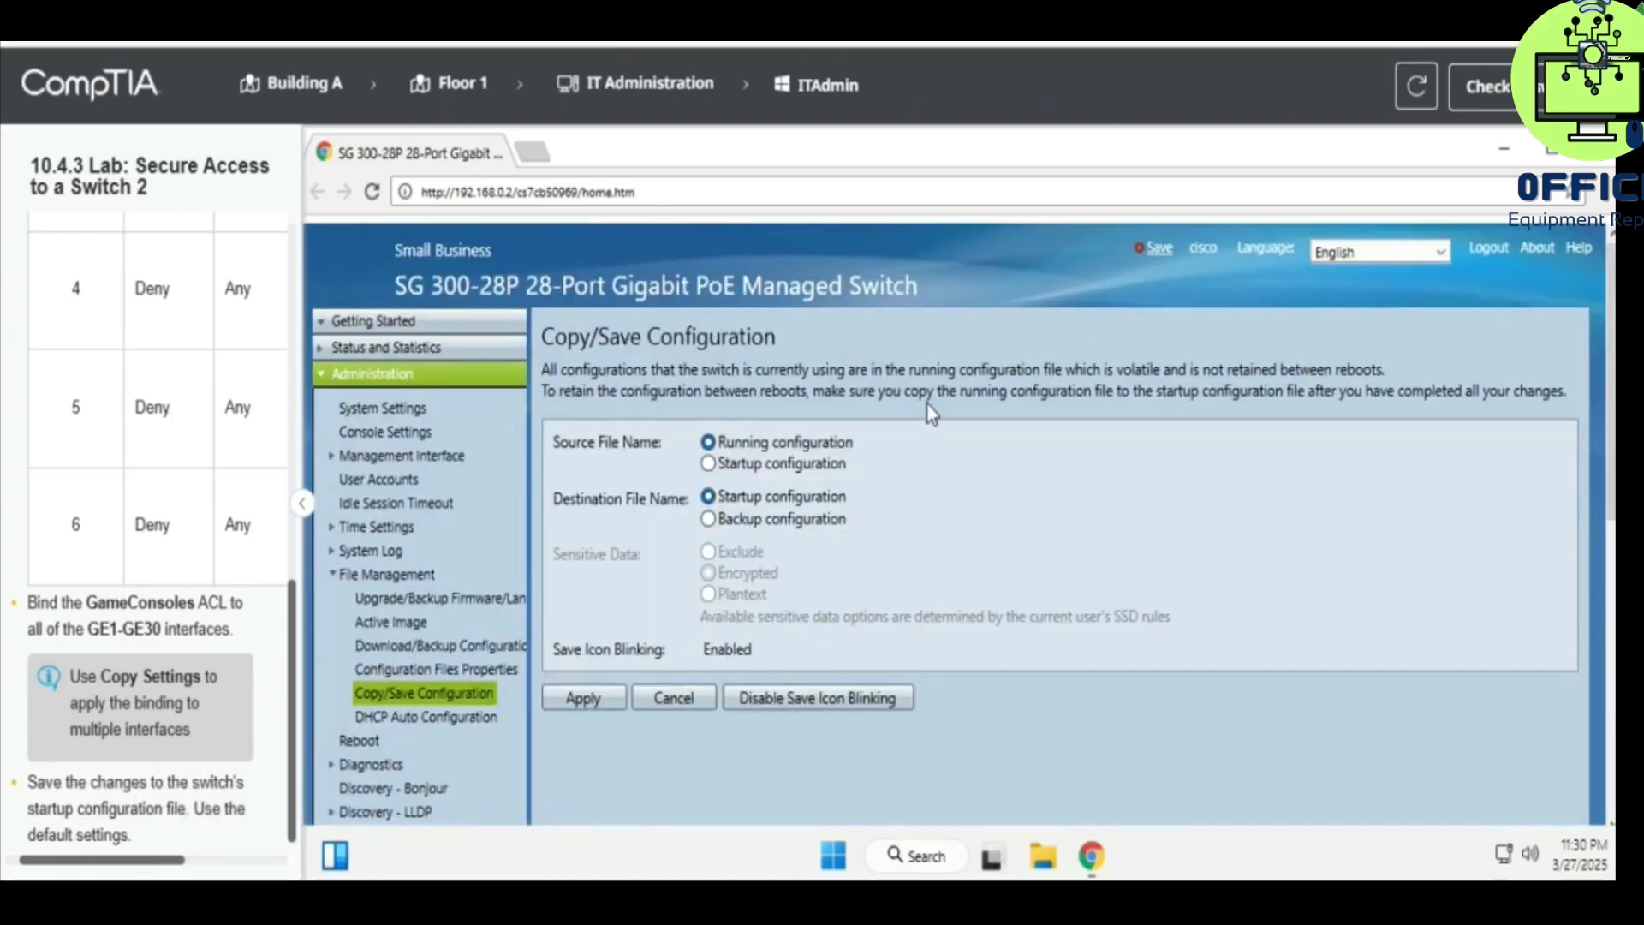
left_click(605, 697)
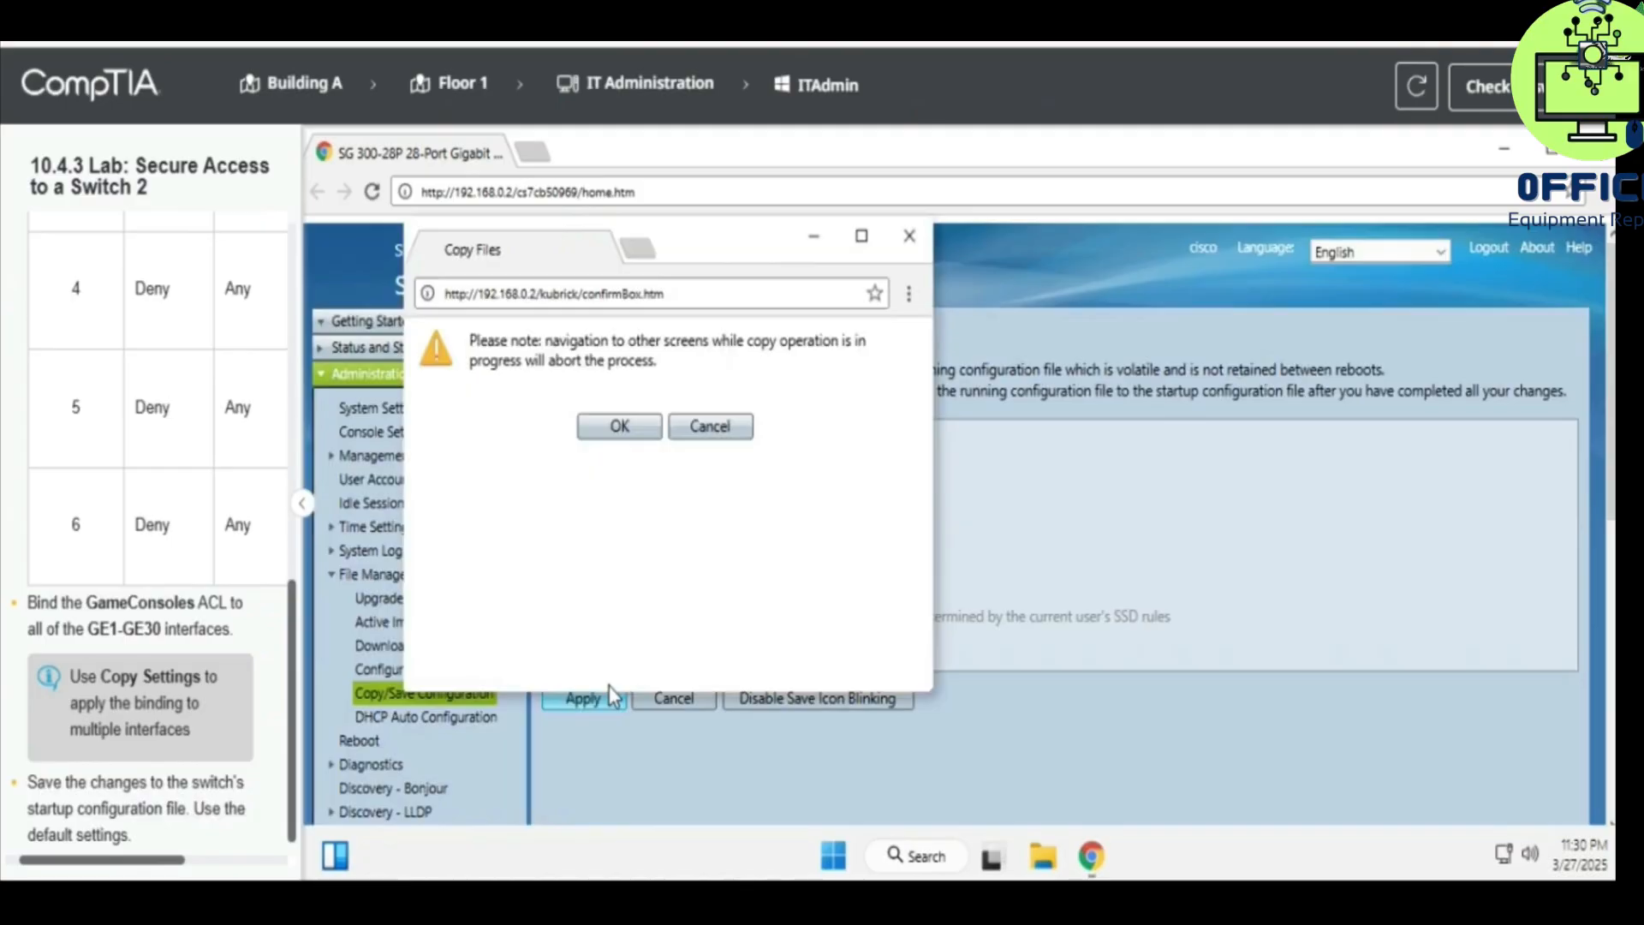
left_click(636, 430)
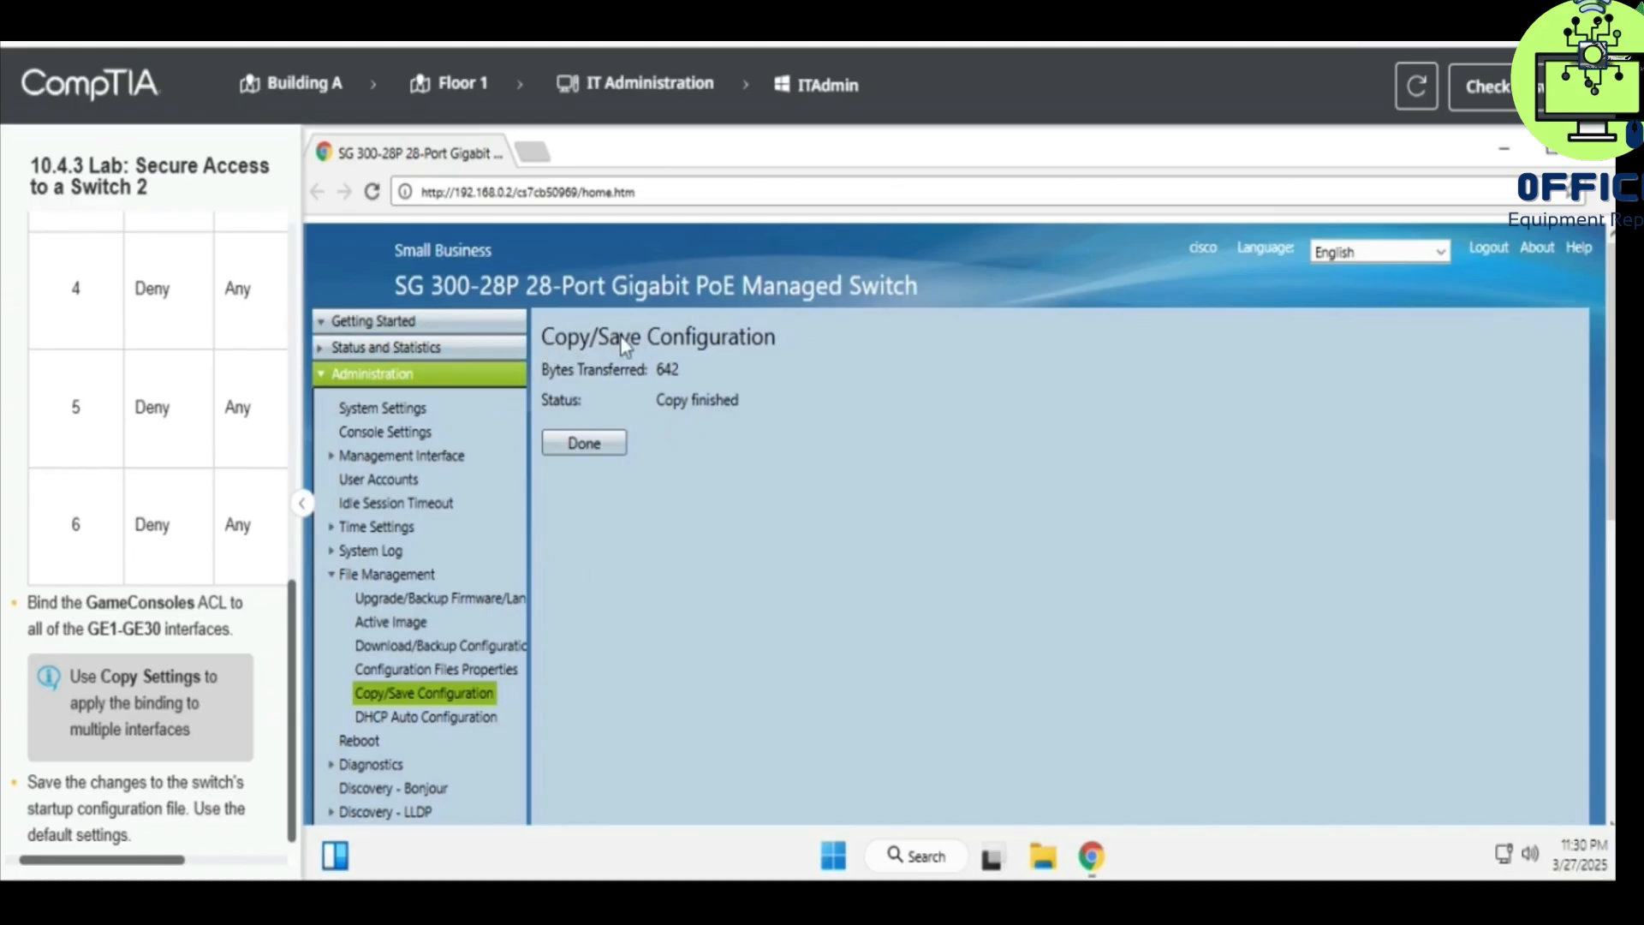
left_click(593, 443)
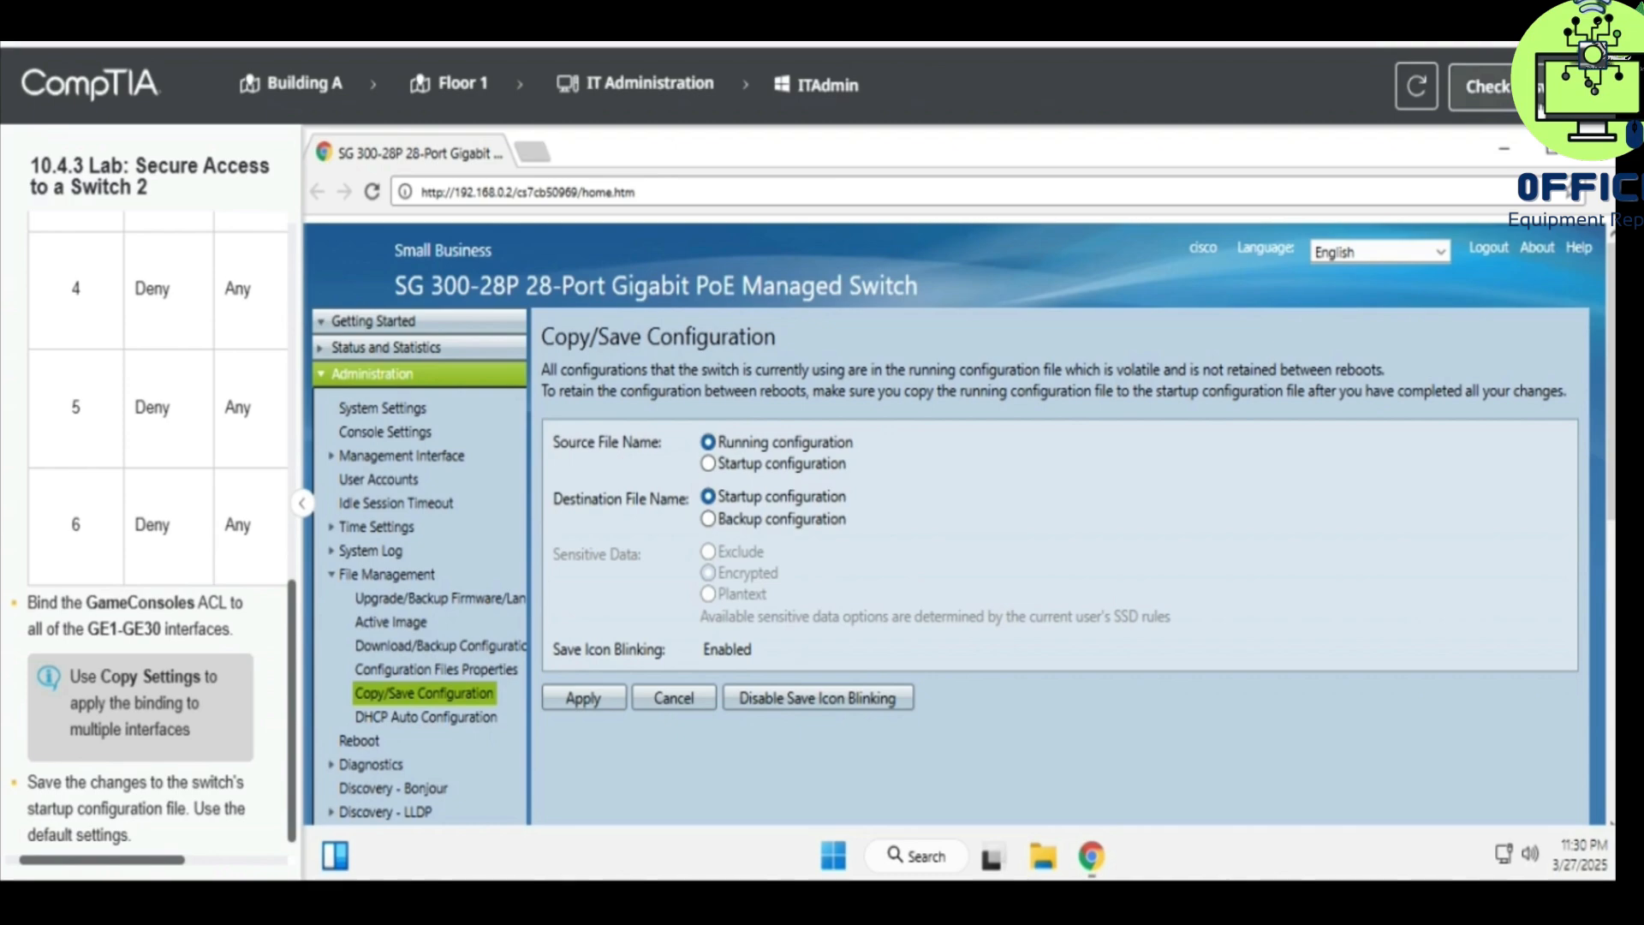
left_click(1473, 99)
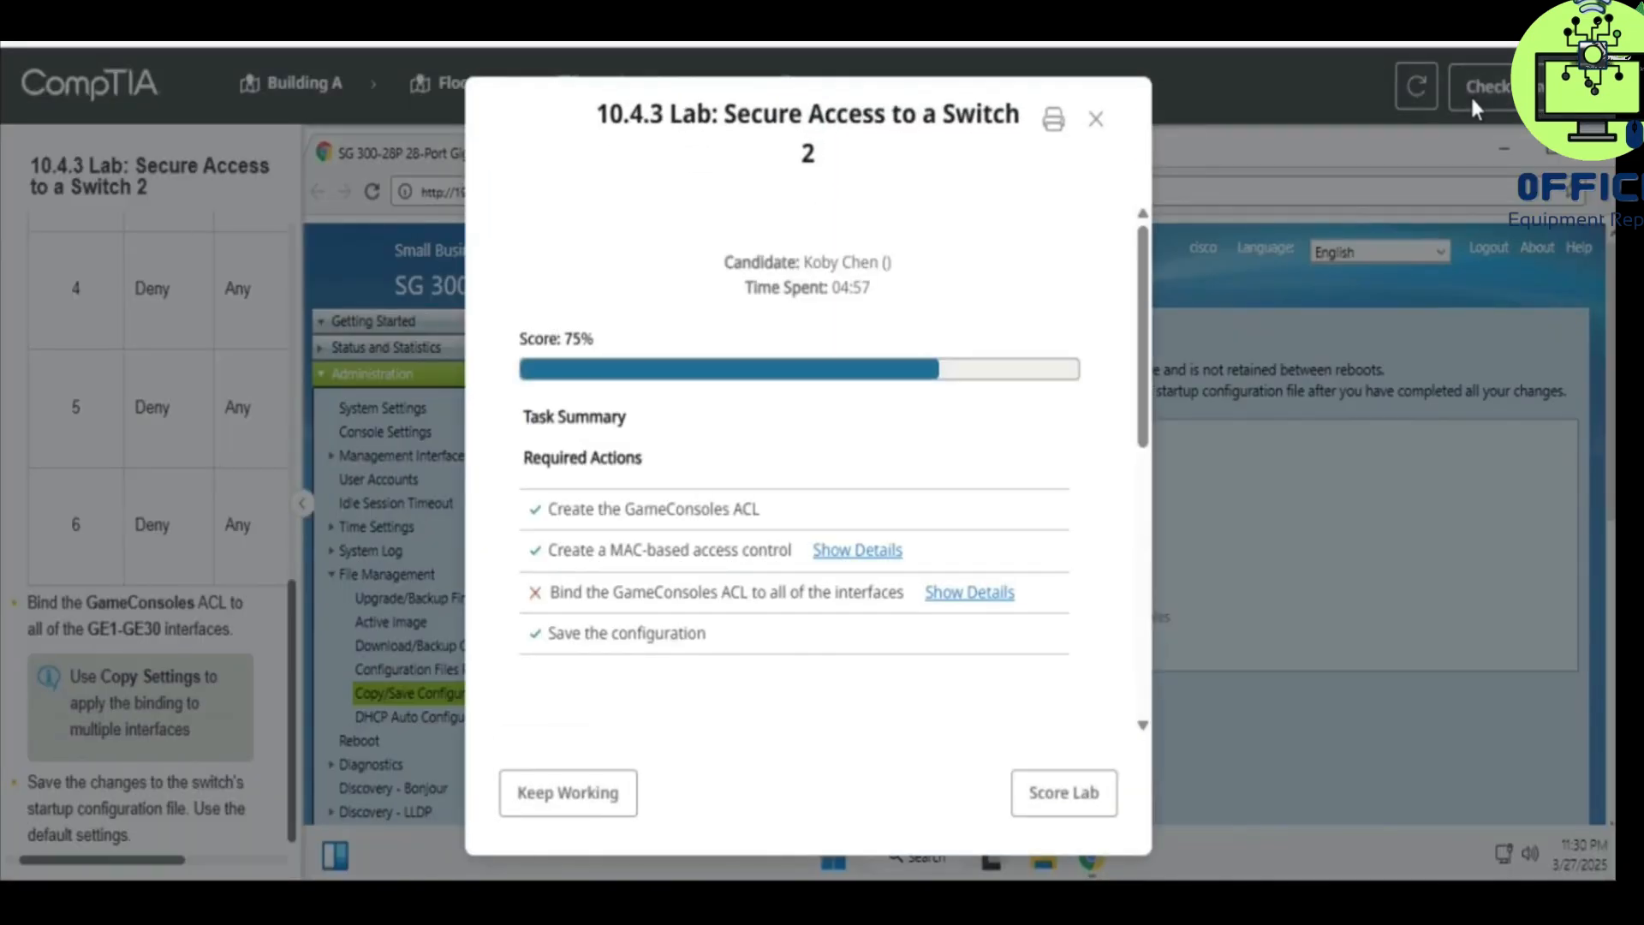
left_click(964, 597)
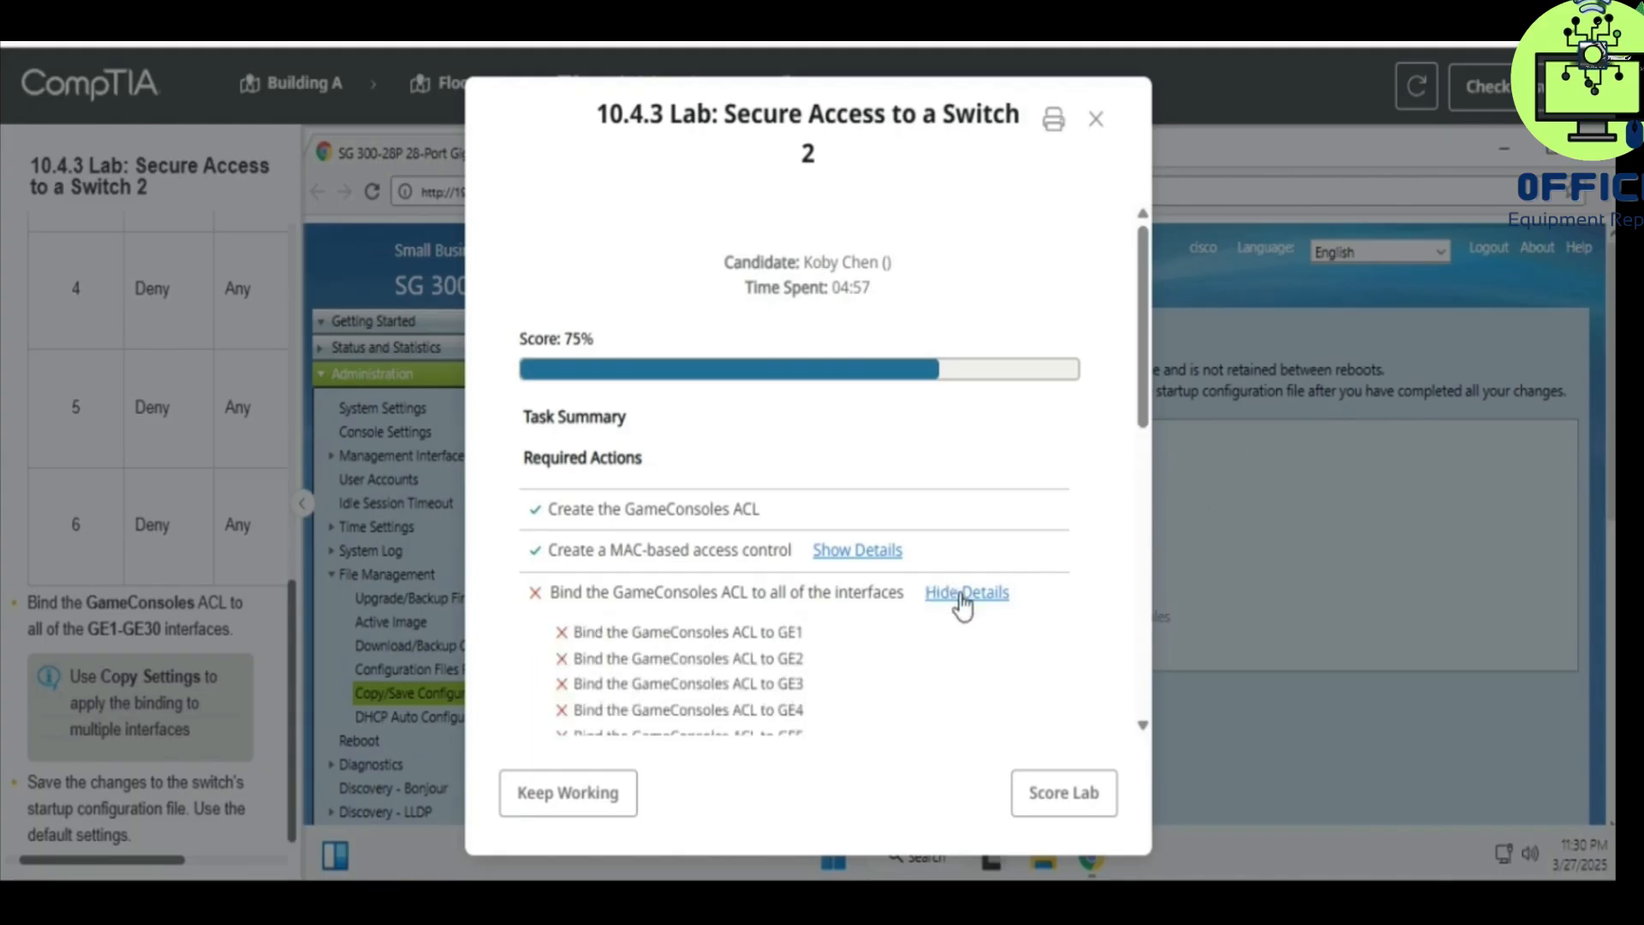
scroll(963, 603, "down", 5)
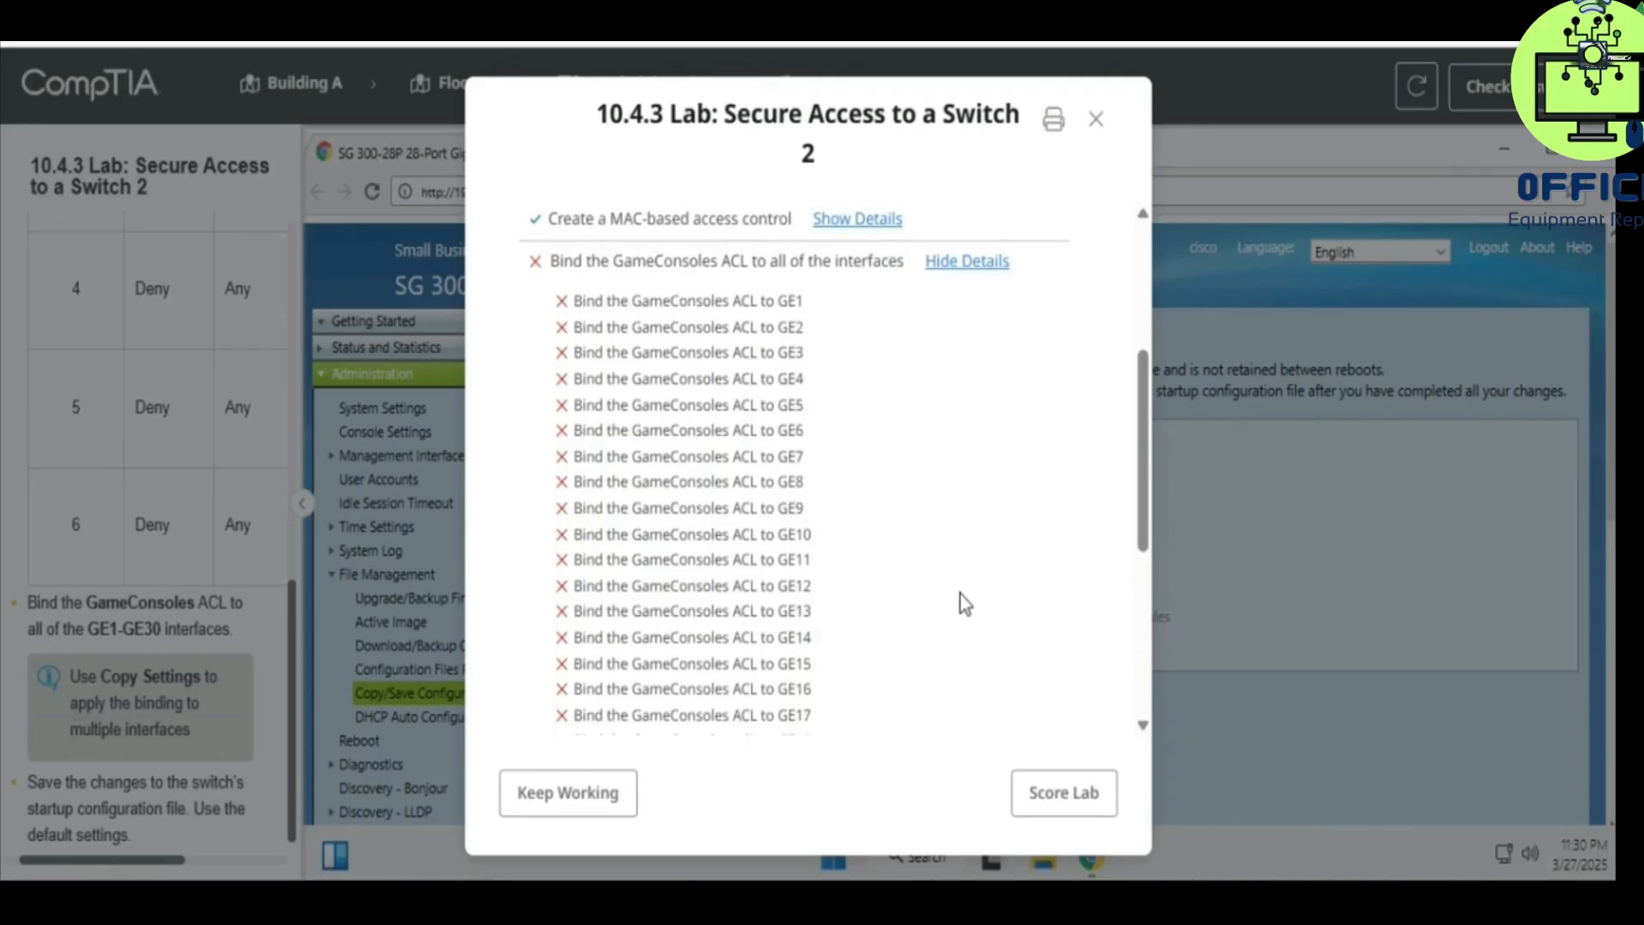
scroll(959, 594, "down", 5)
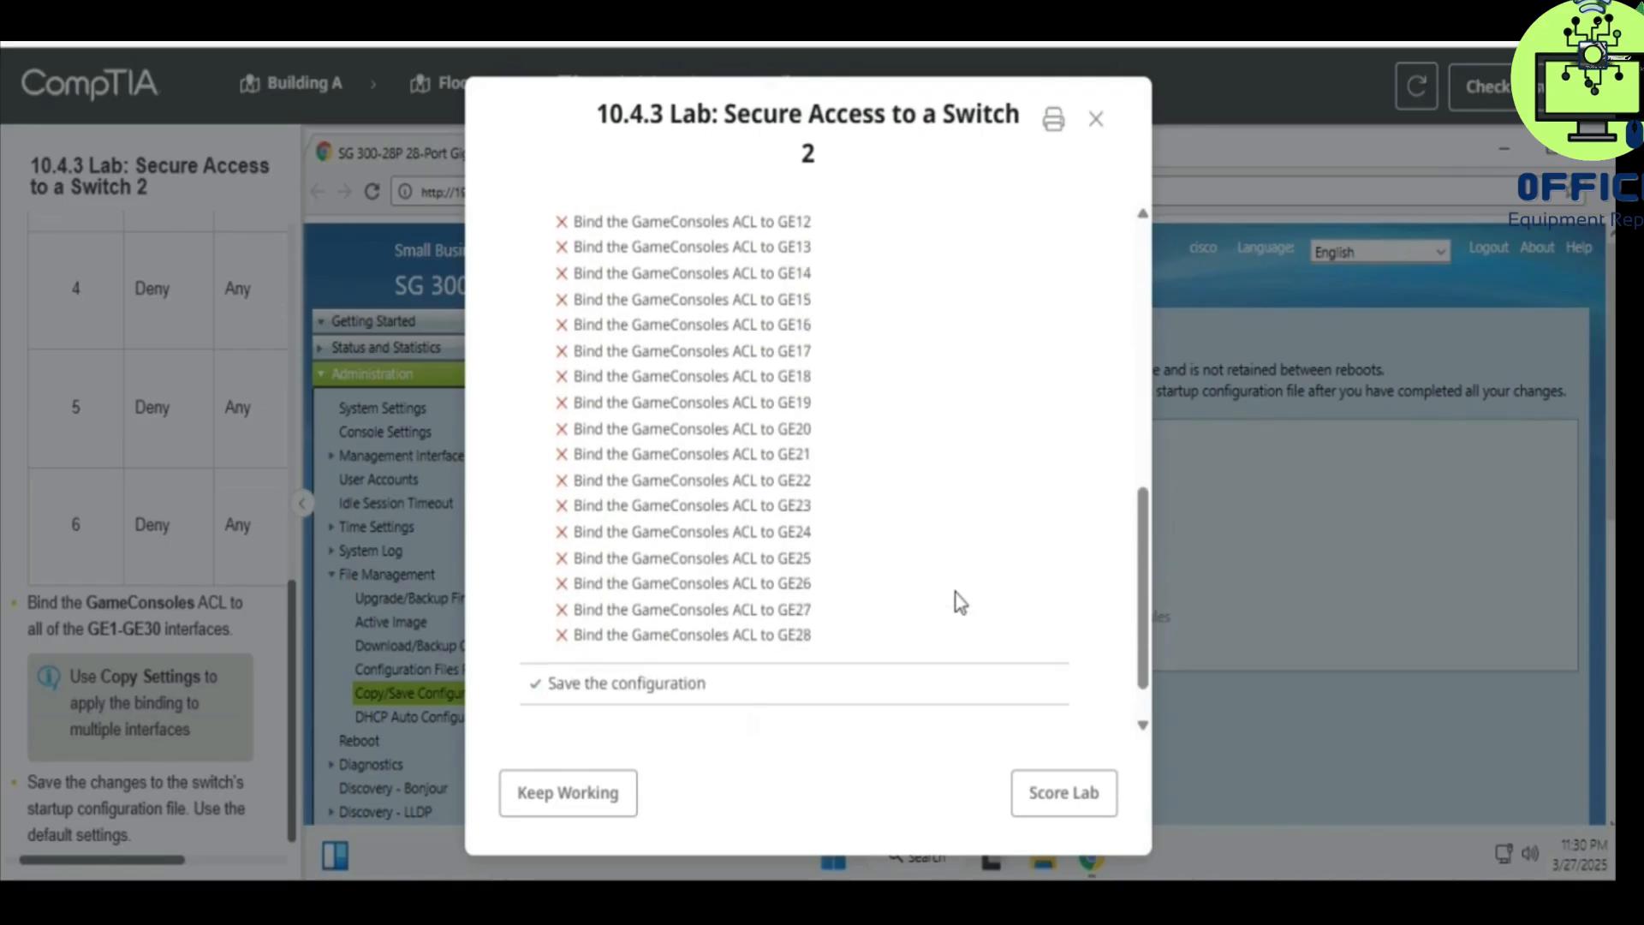
scroll(959, 602, "up", 10)
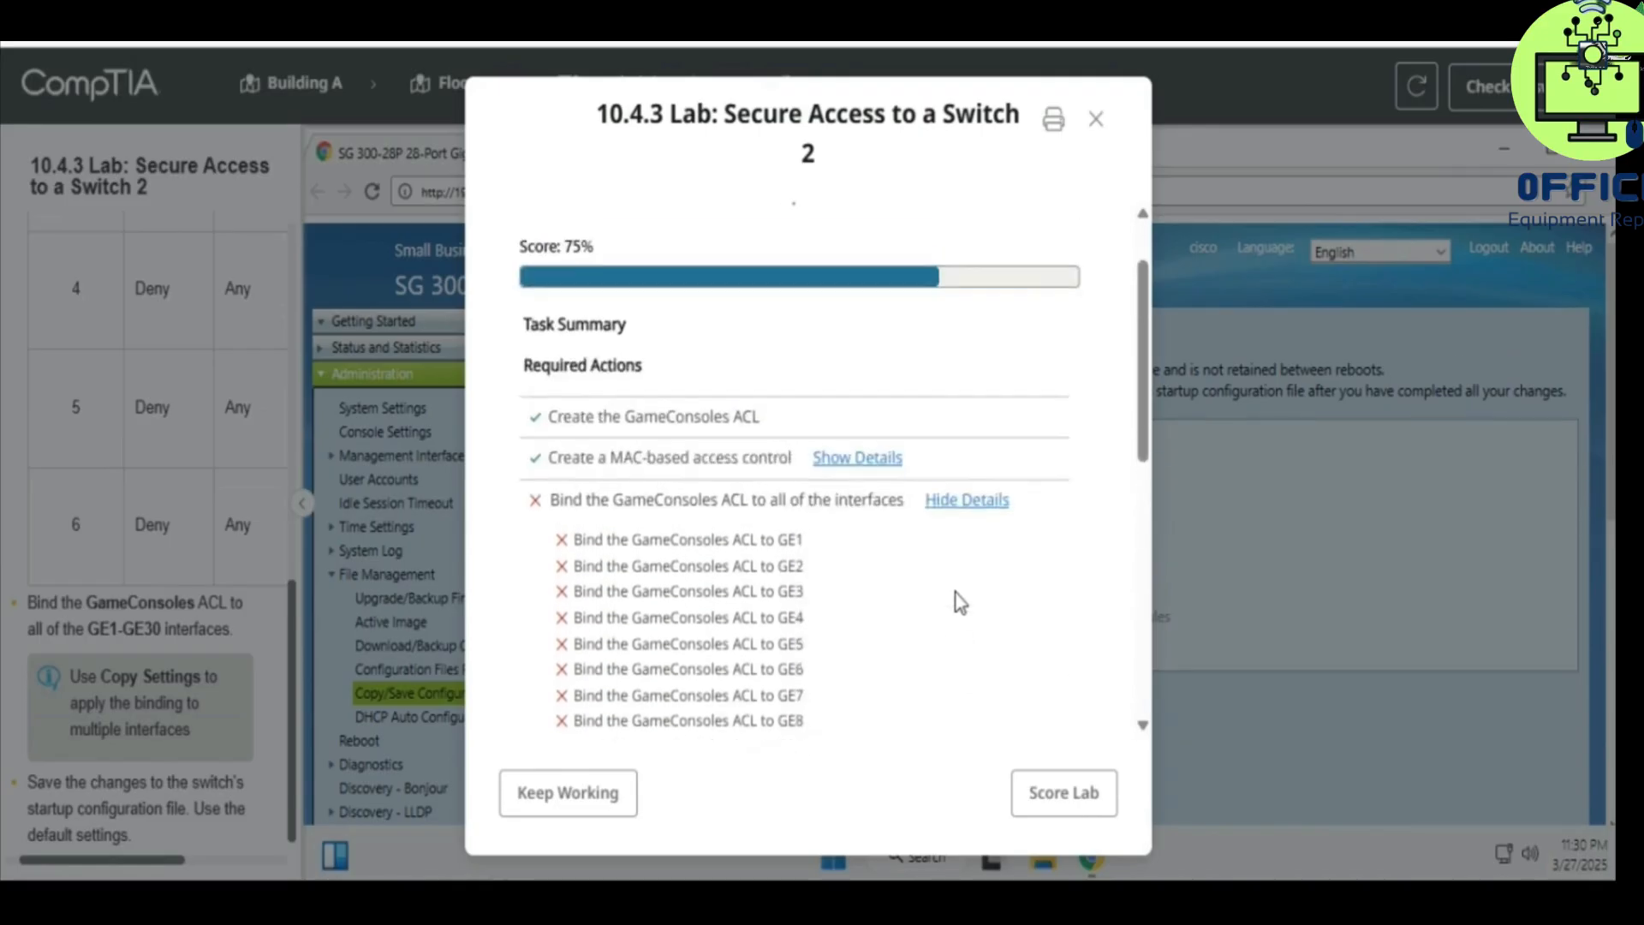
left_click(598, 796)
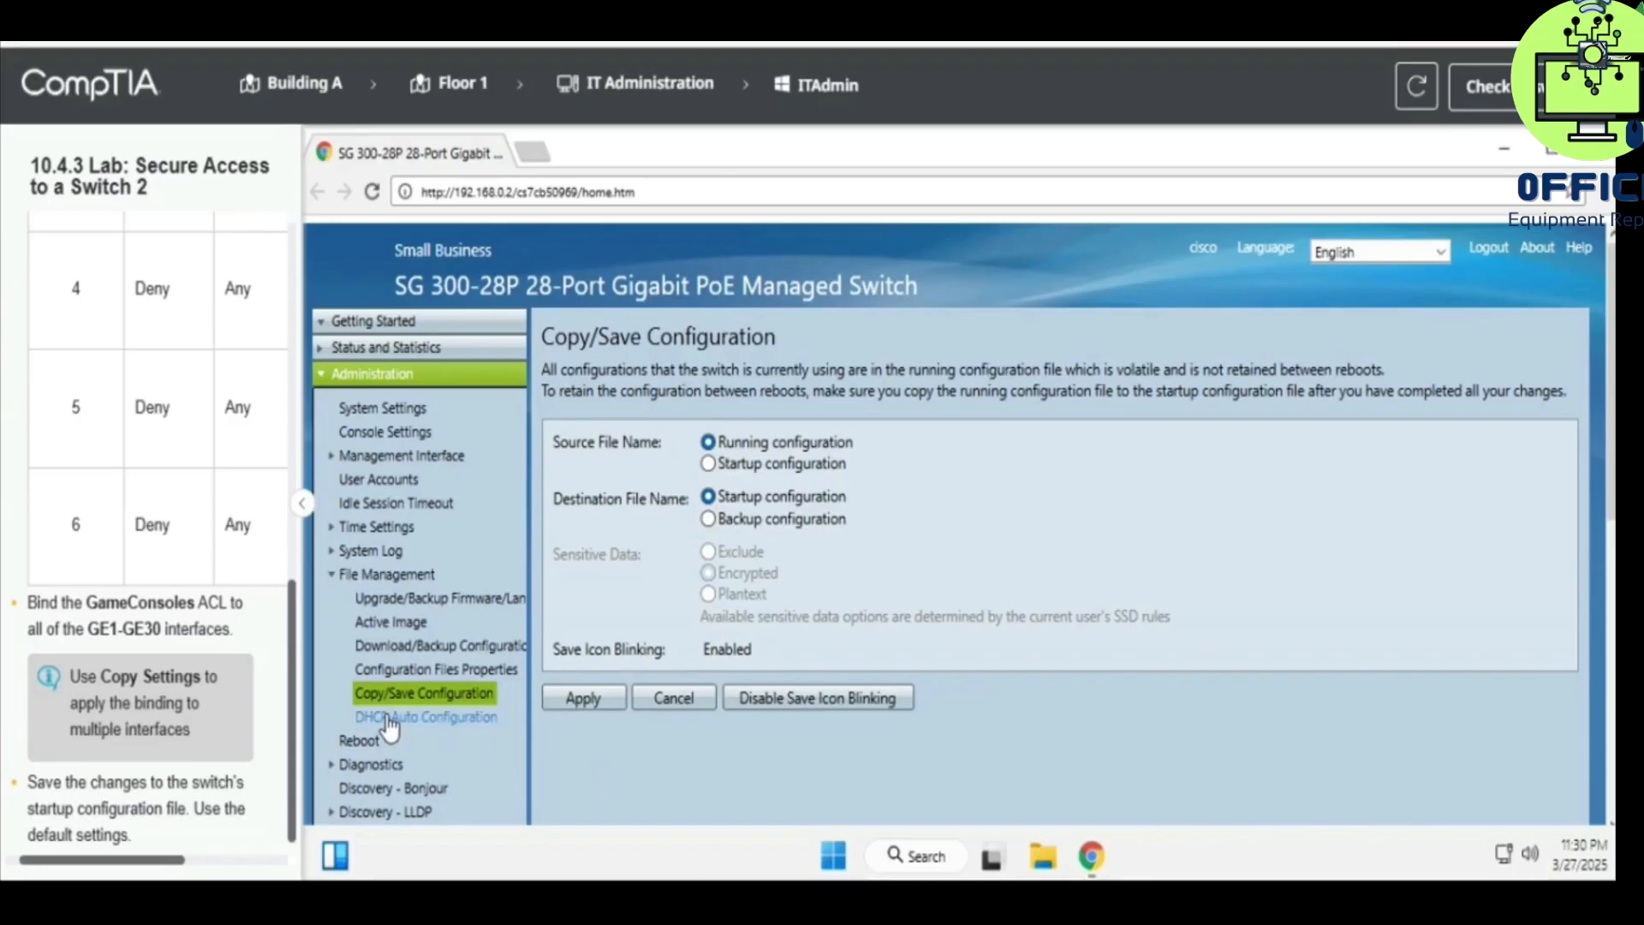
- Browse the switch menus, viewing the Getting Started page and the MAC-based ACL table
scroll(551, 698, "down", 2)
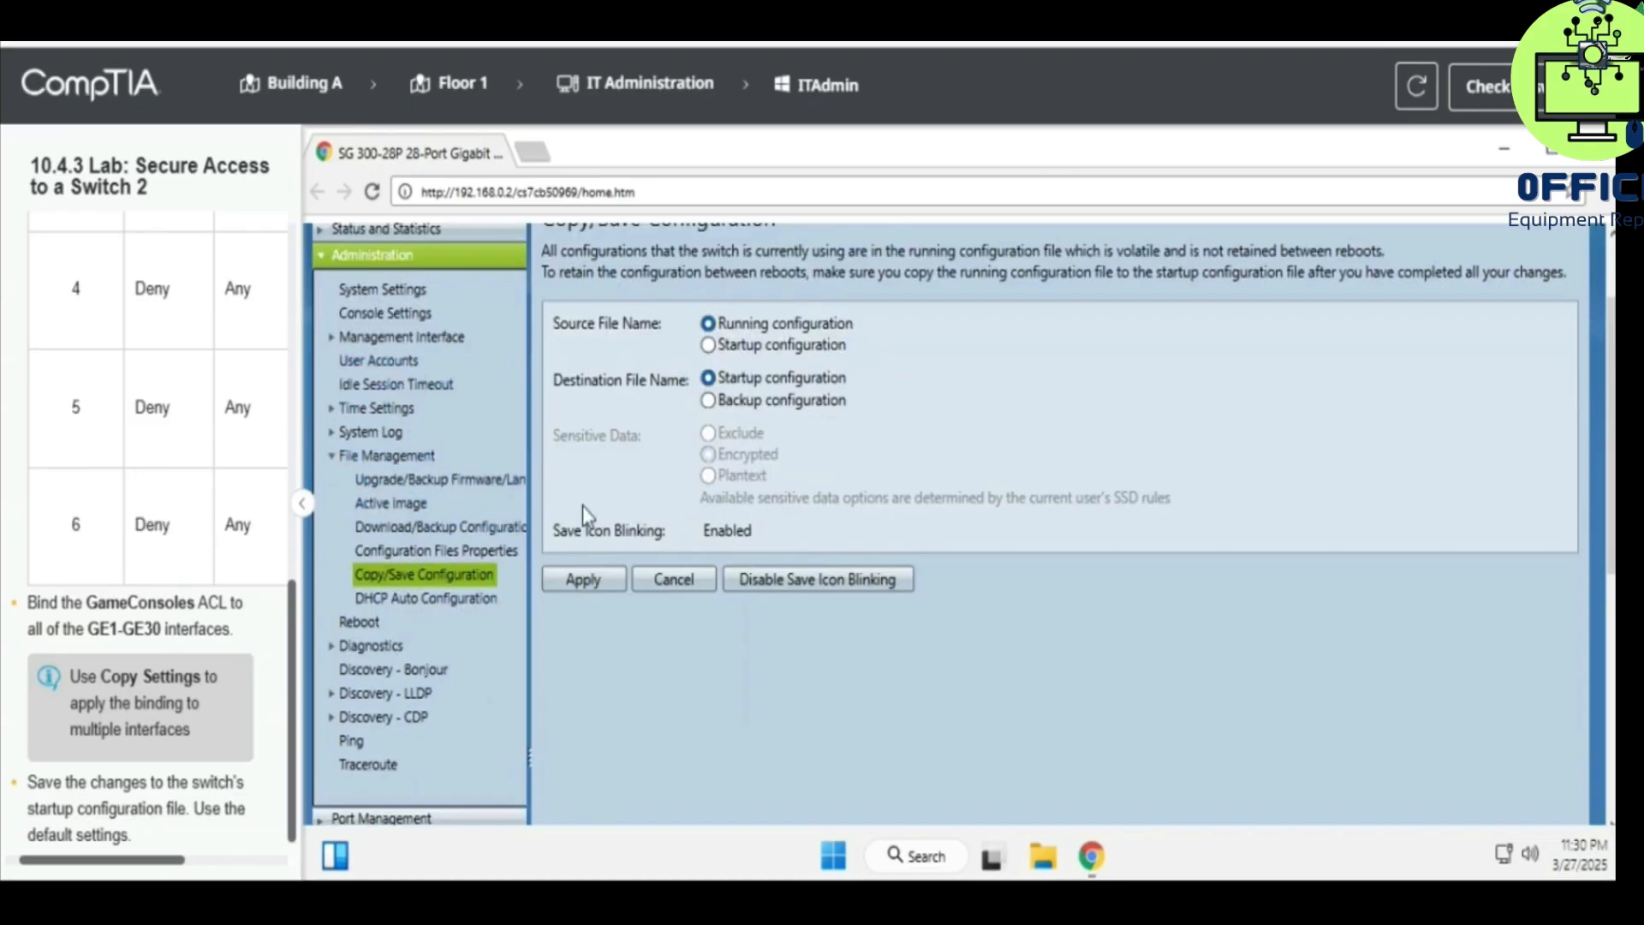
scroll(585, 508, "down", 2)
scroll(573, 536, "up", 3)
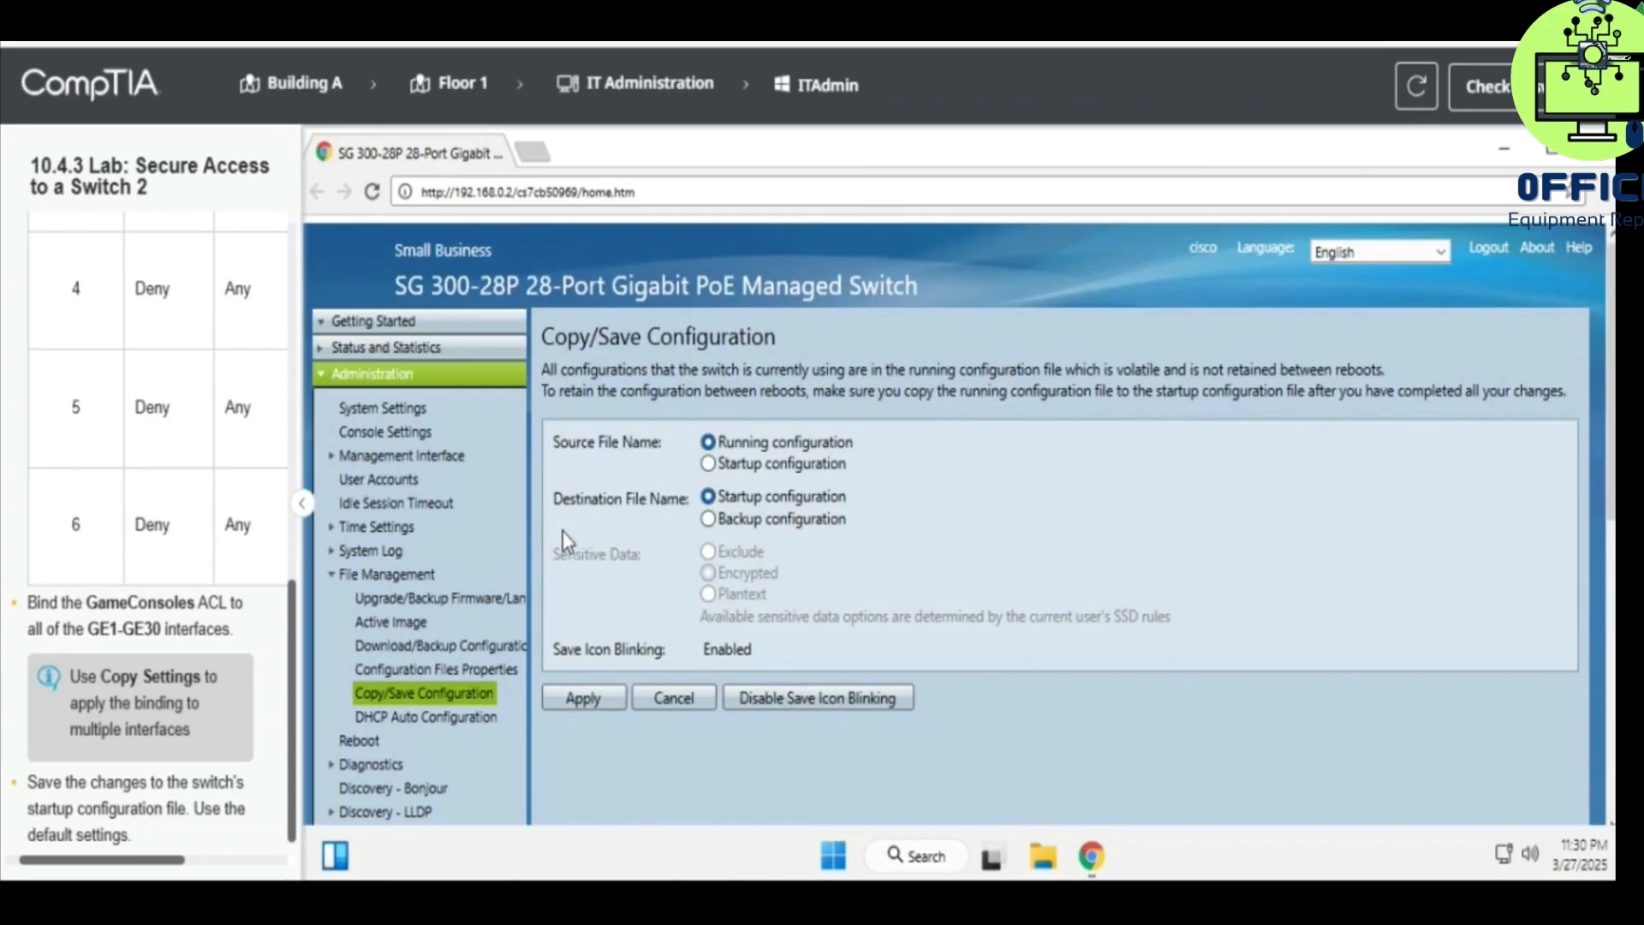
left_click(438, 324)
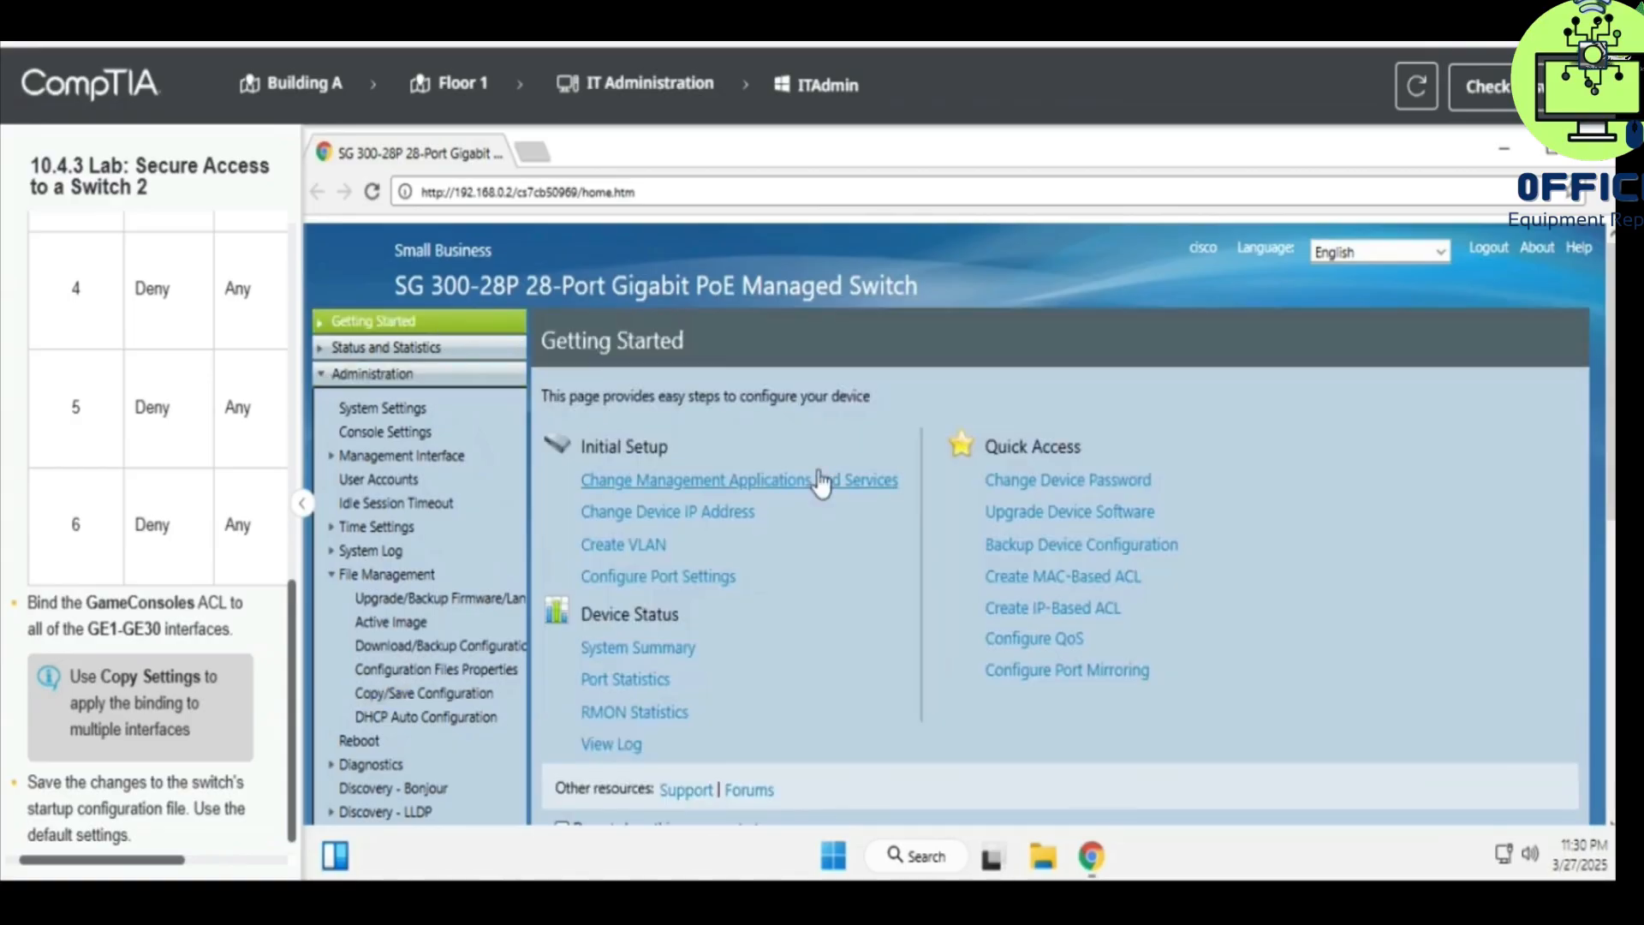
left_click(1019, 577)
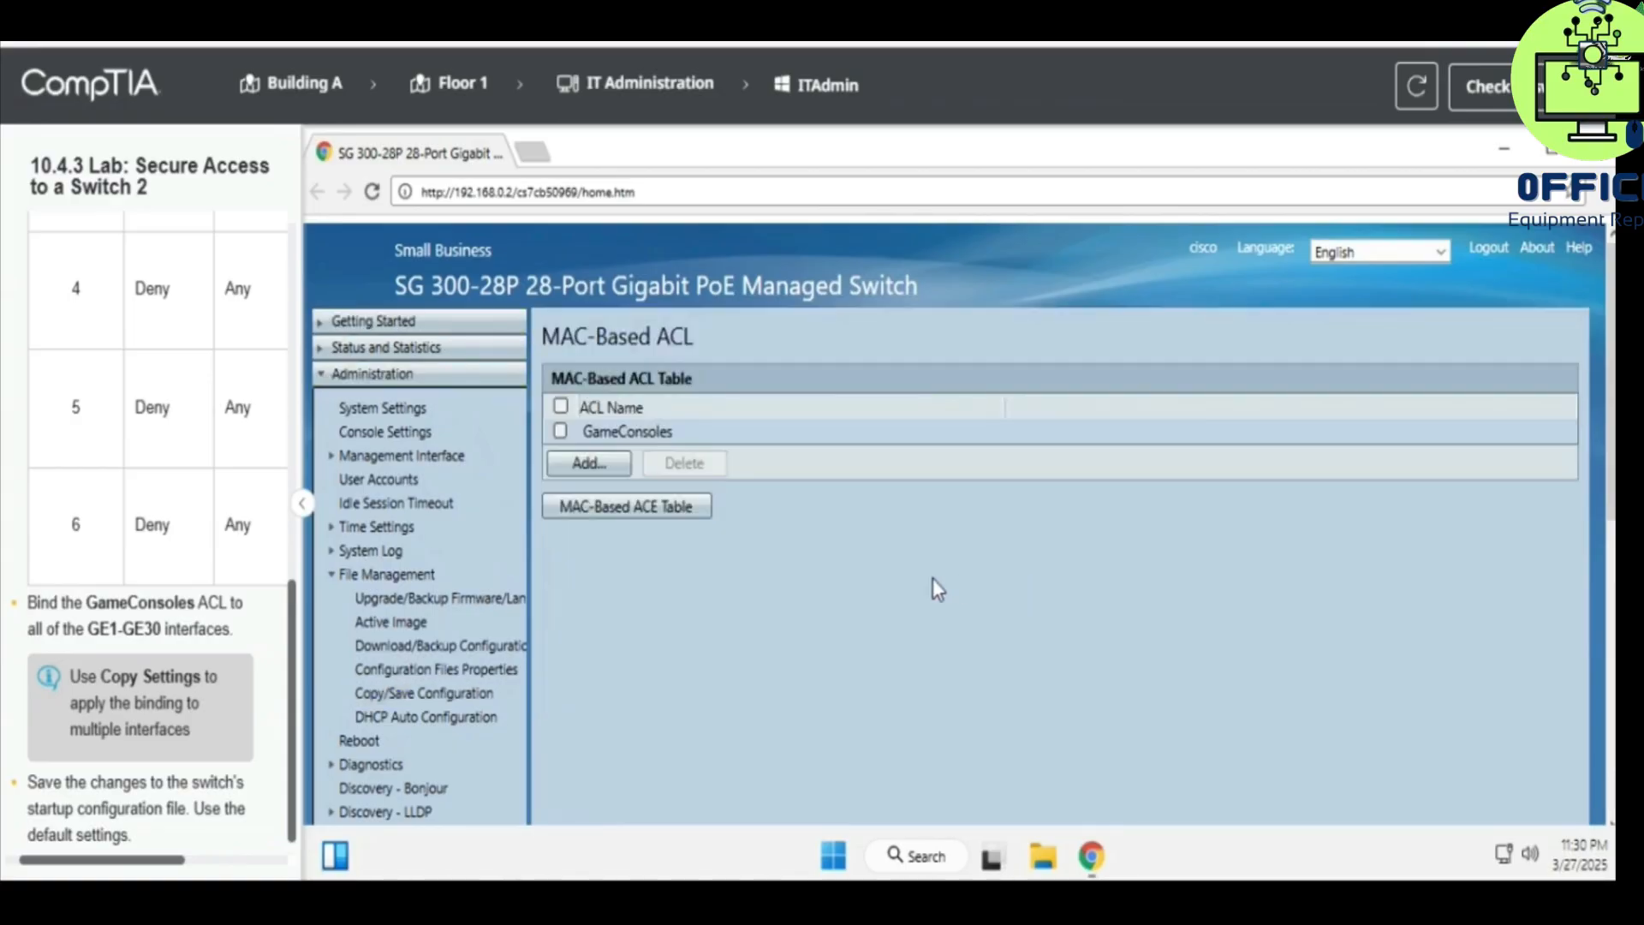
scroll(672, 625, "down", 3)
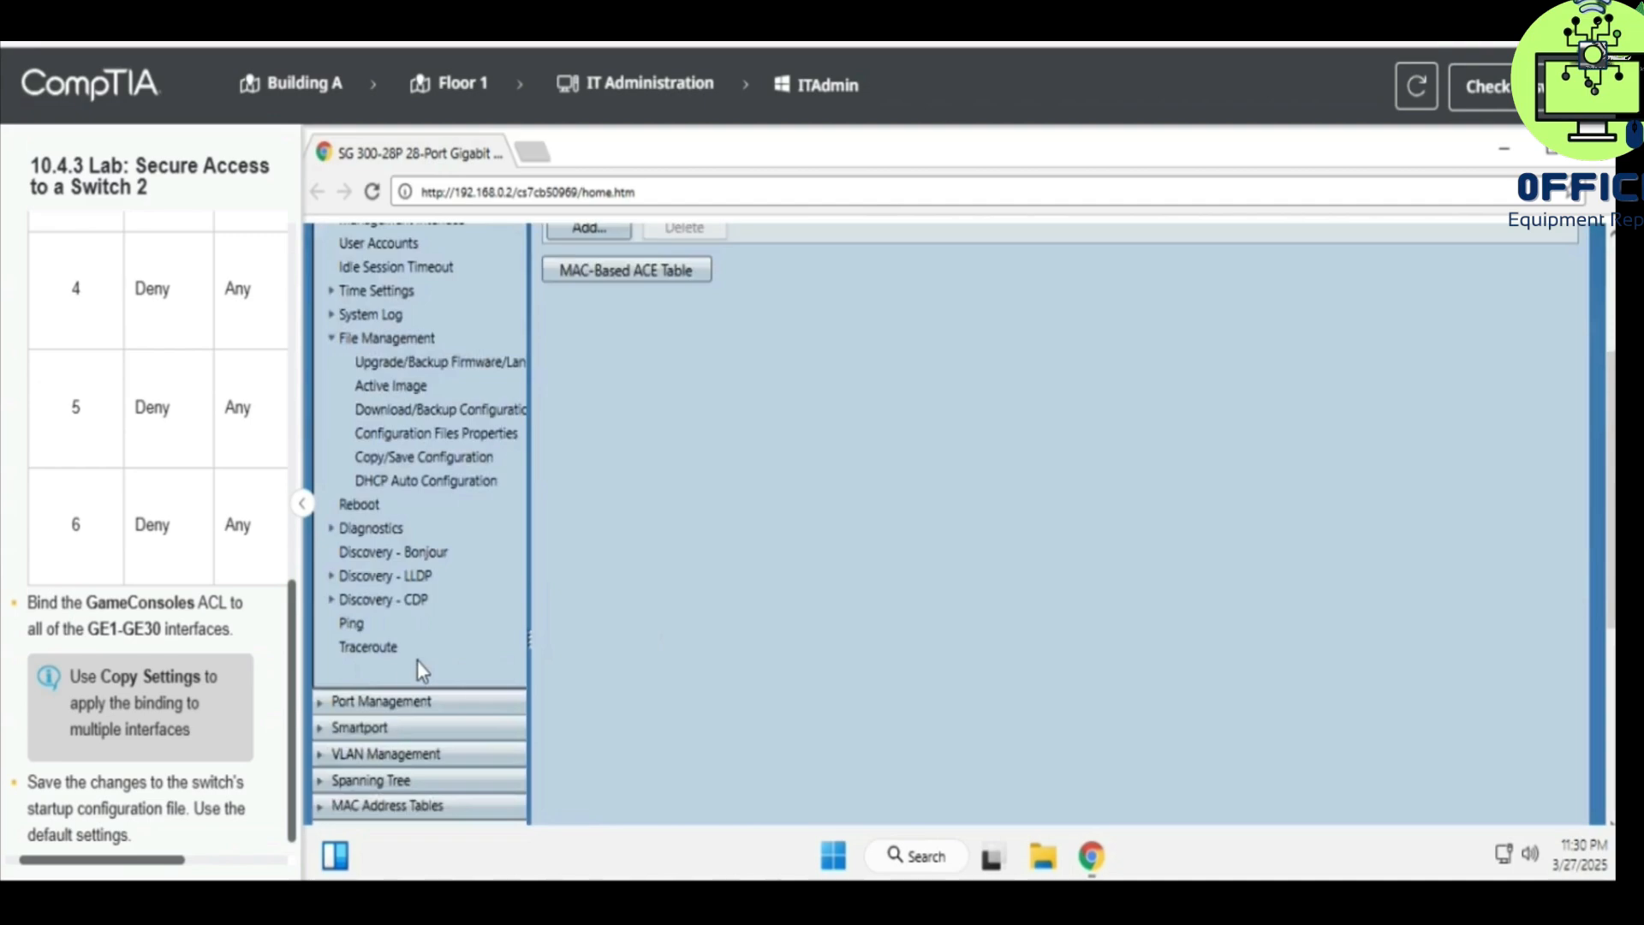
left_click(402, 481)
scroll(777, 553, "up", 3)
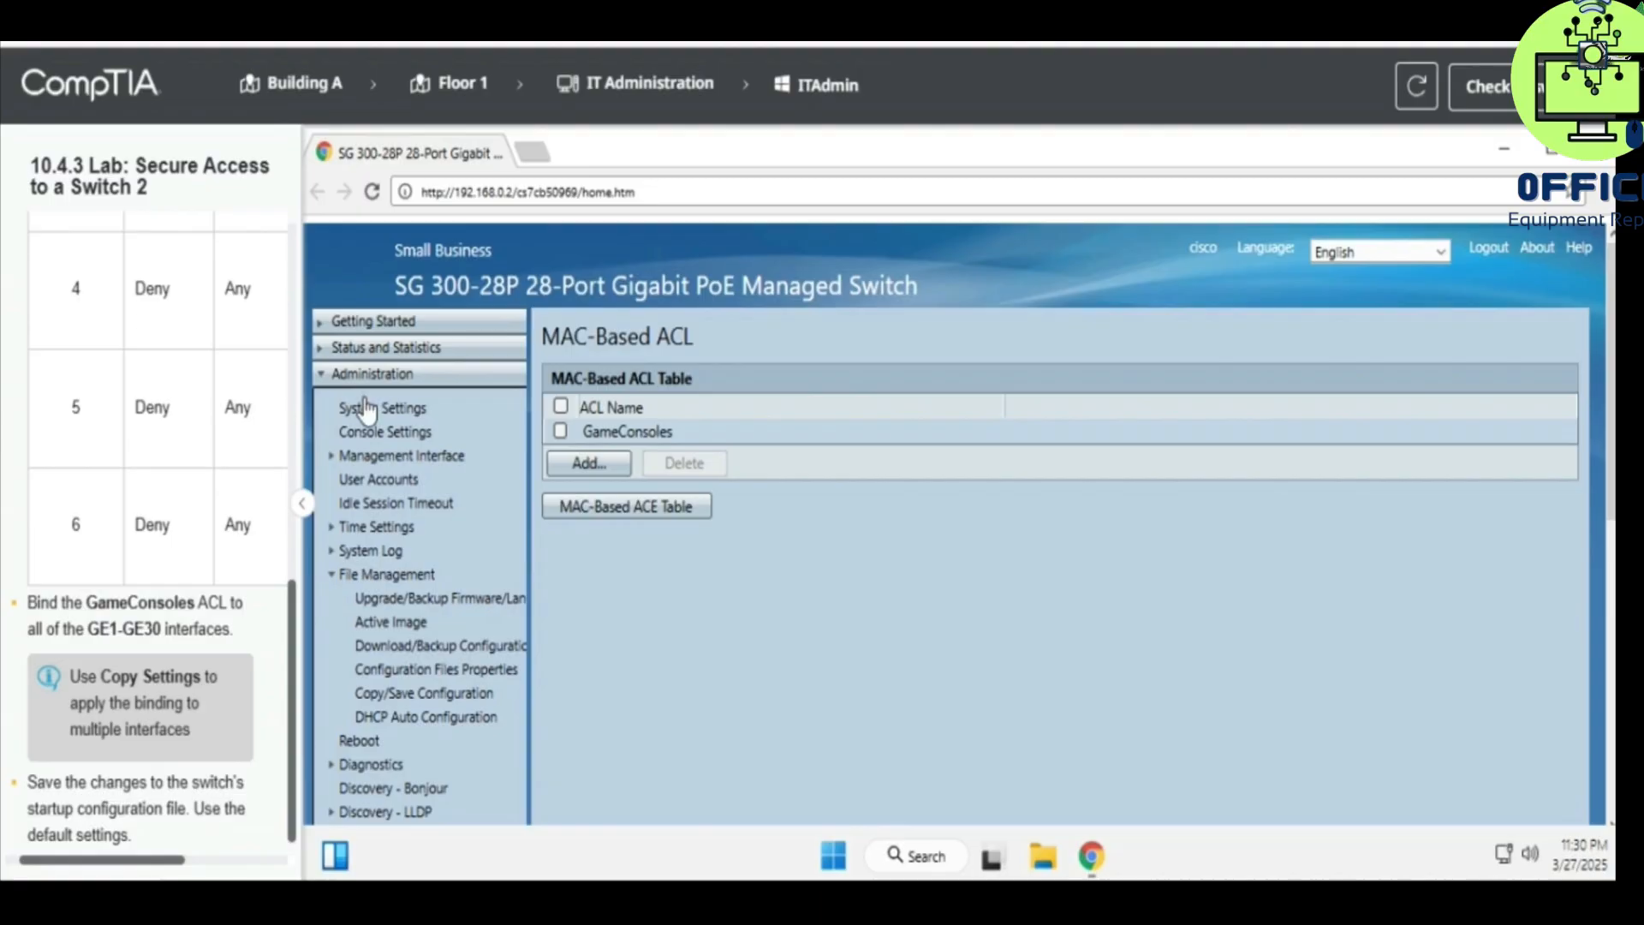
- Collapse Administration, open the ACL Binding (Port) table and select the GE2 port entry
left_click(403, 378)
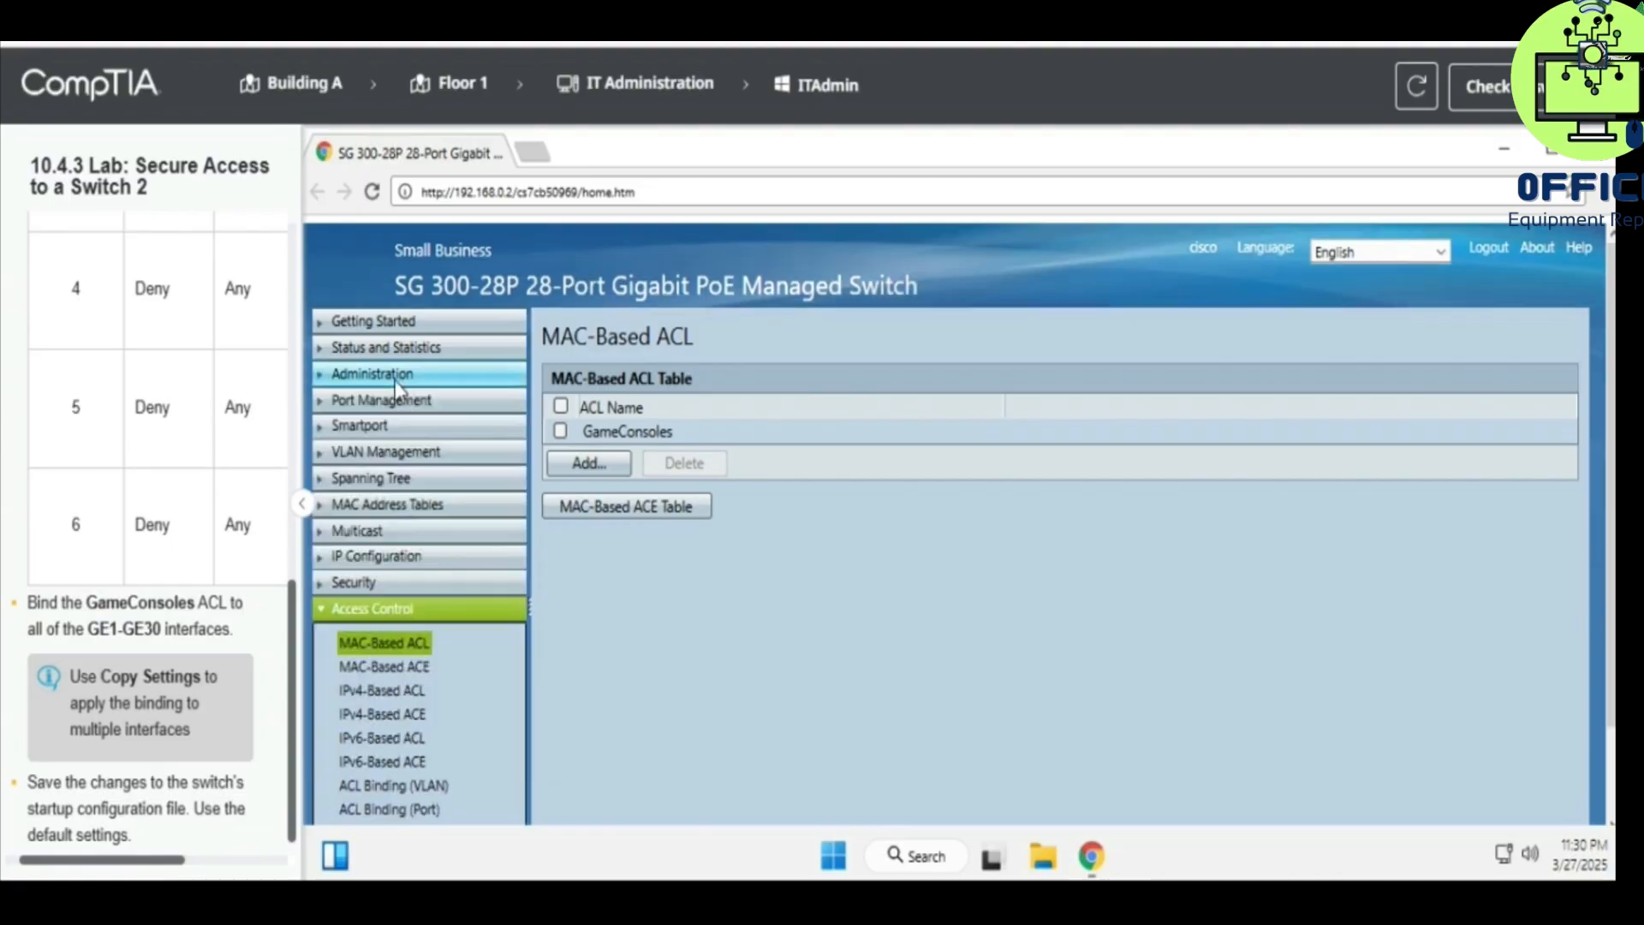
scroll(604, 595, "down", 1)
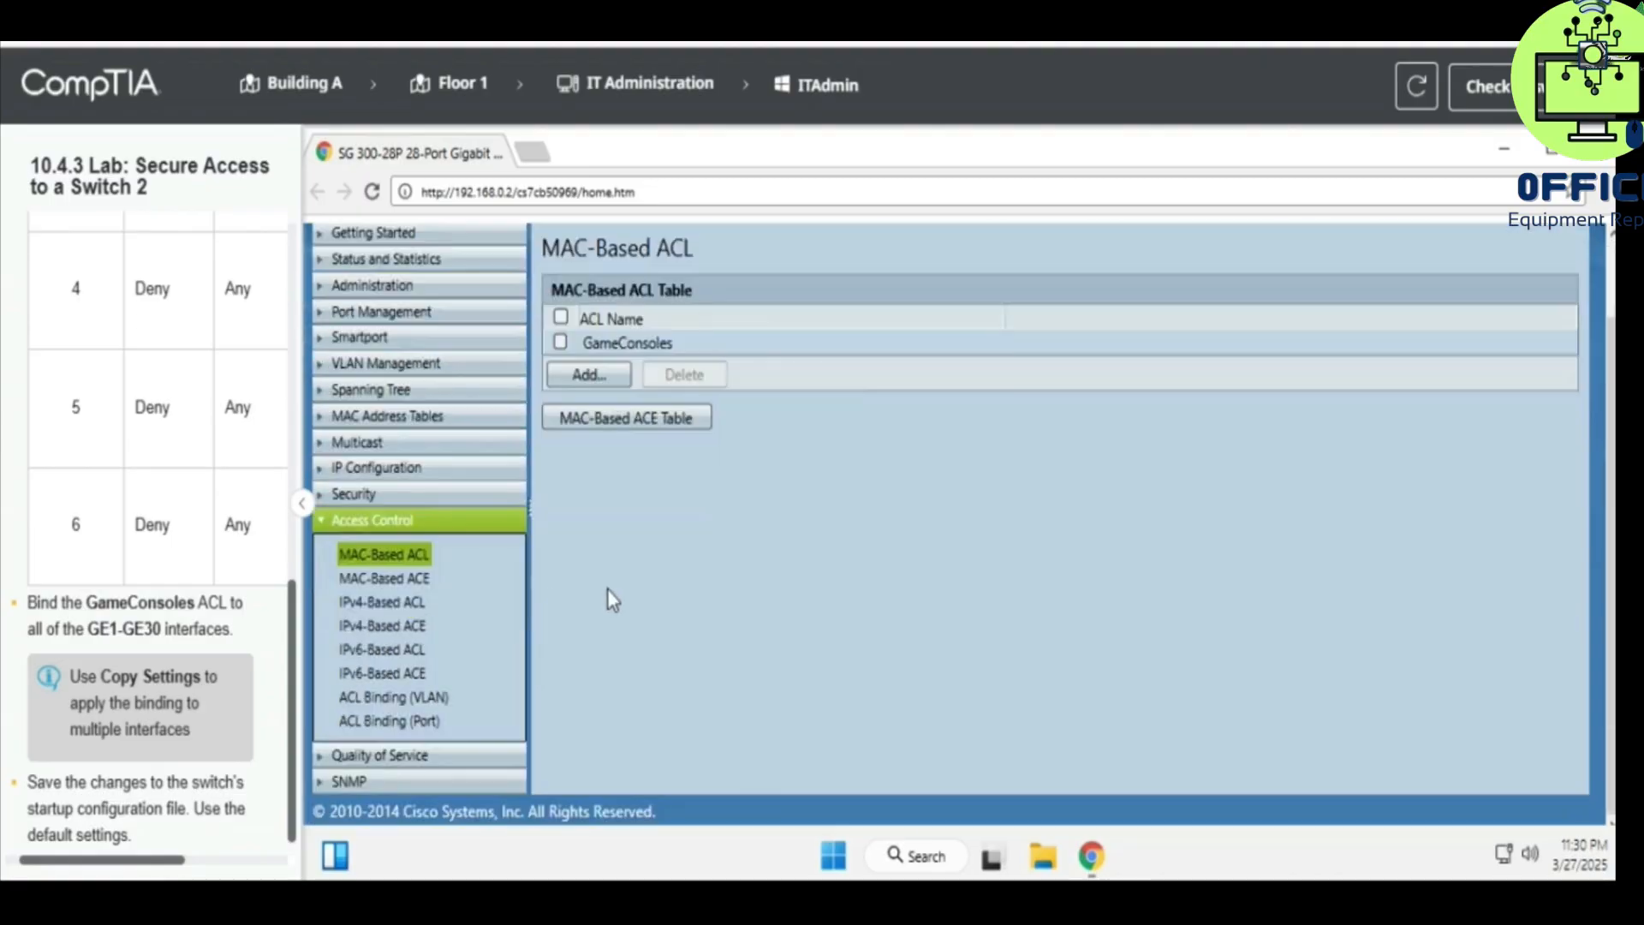
left_click(411, 722)
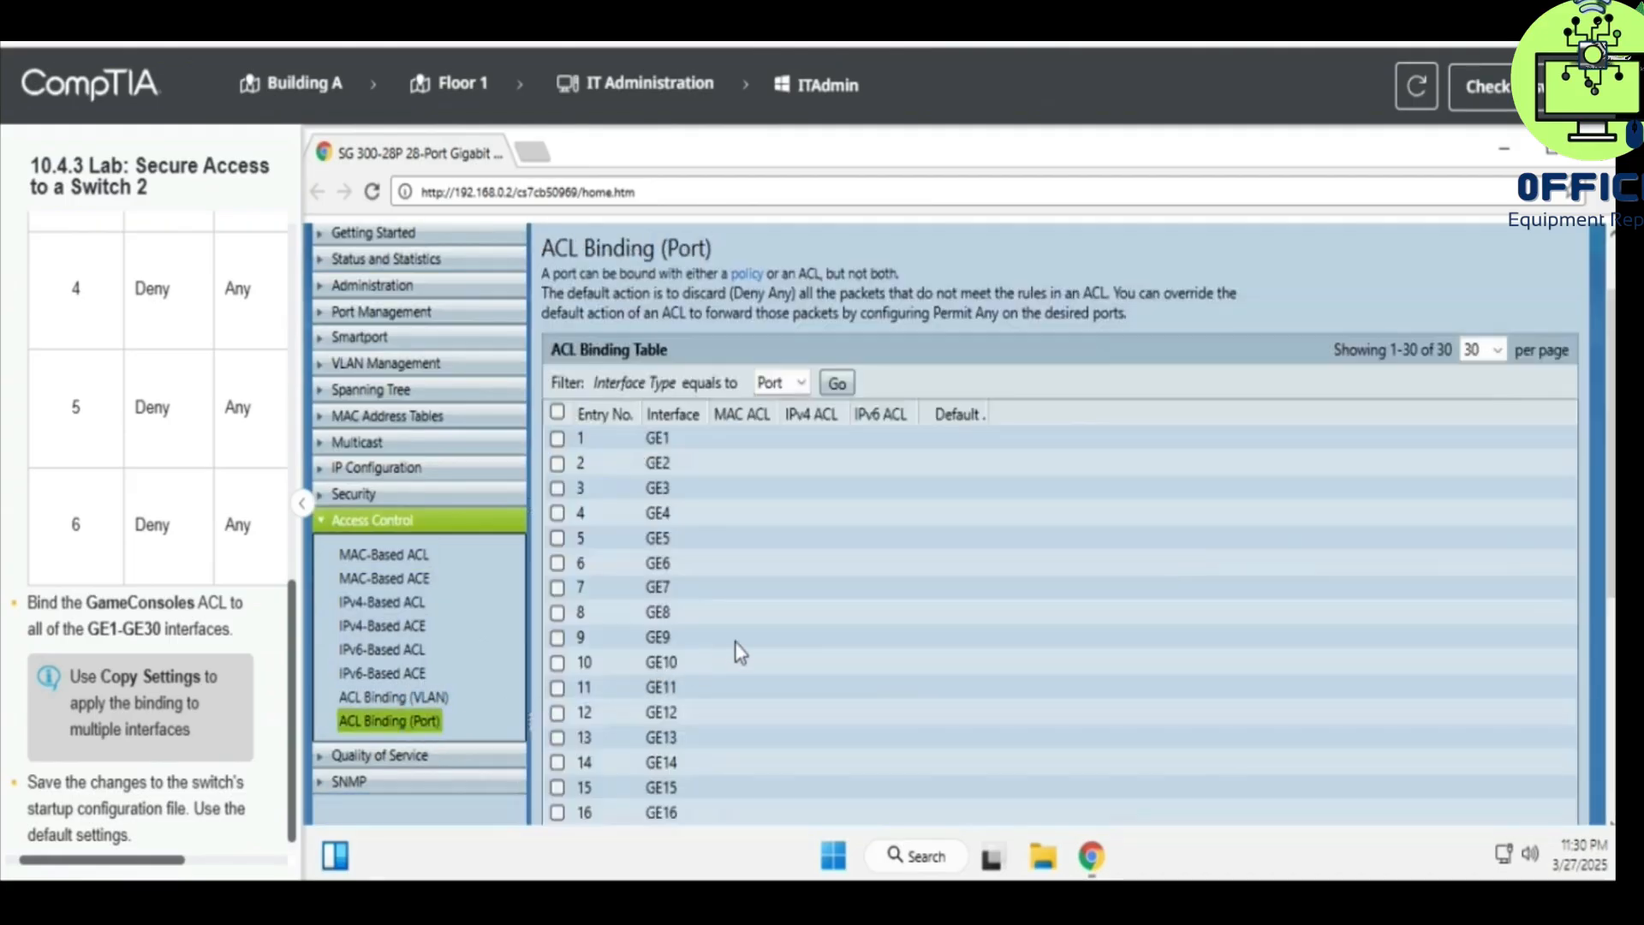
scroll(744, 638, "down", 1)
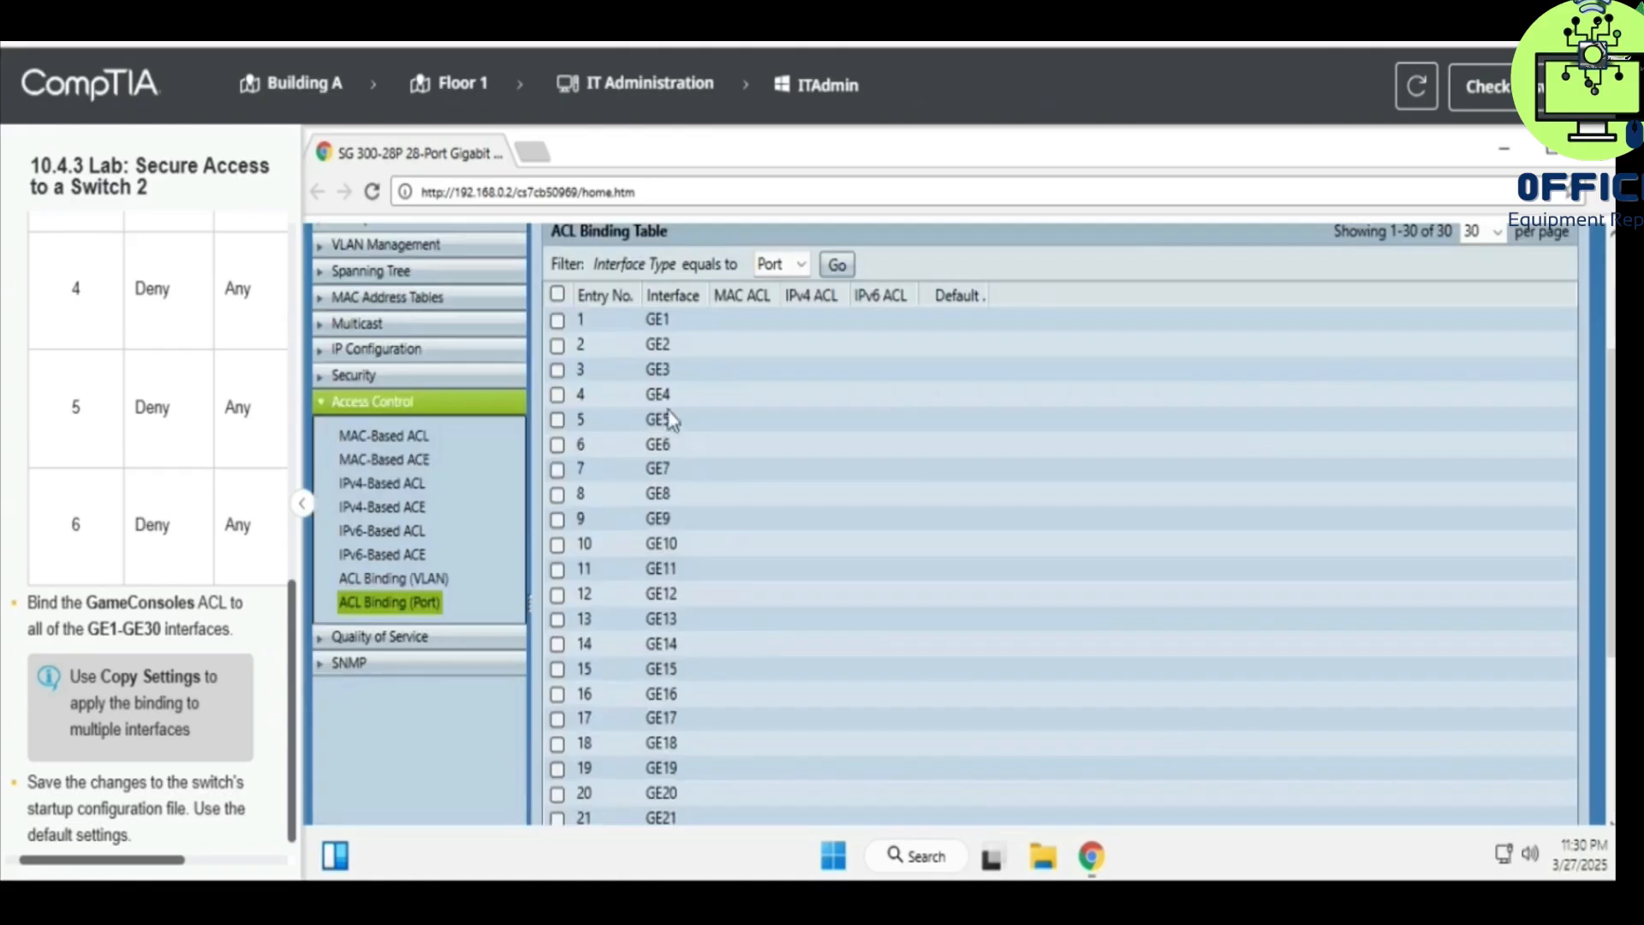
left_click(558, 346)
scroll(757, 537, "down", 3)
- Bind the GameConsoles MAC-based ACL to port GE2
left_click(805, 765)
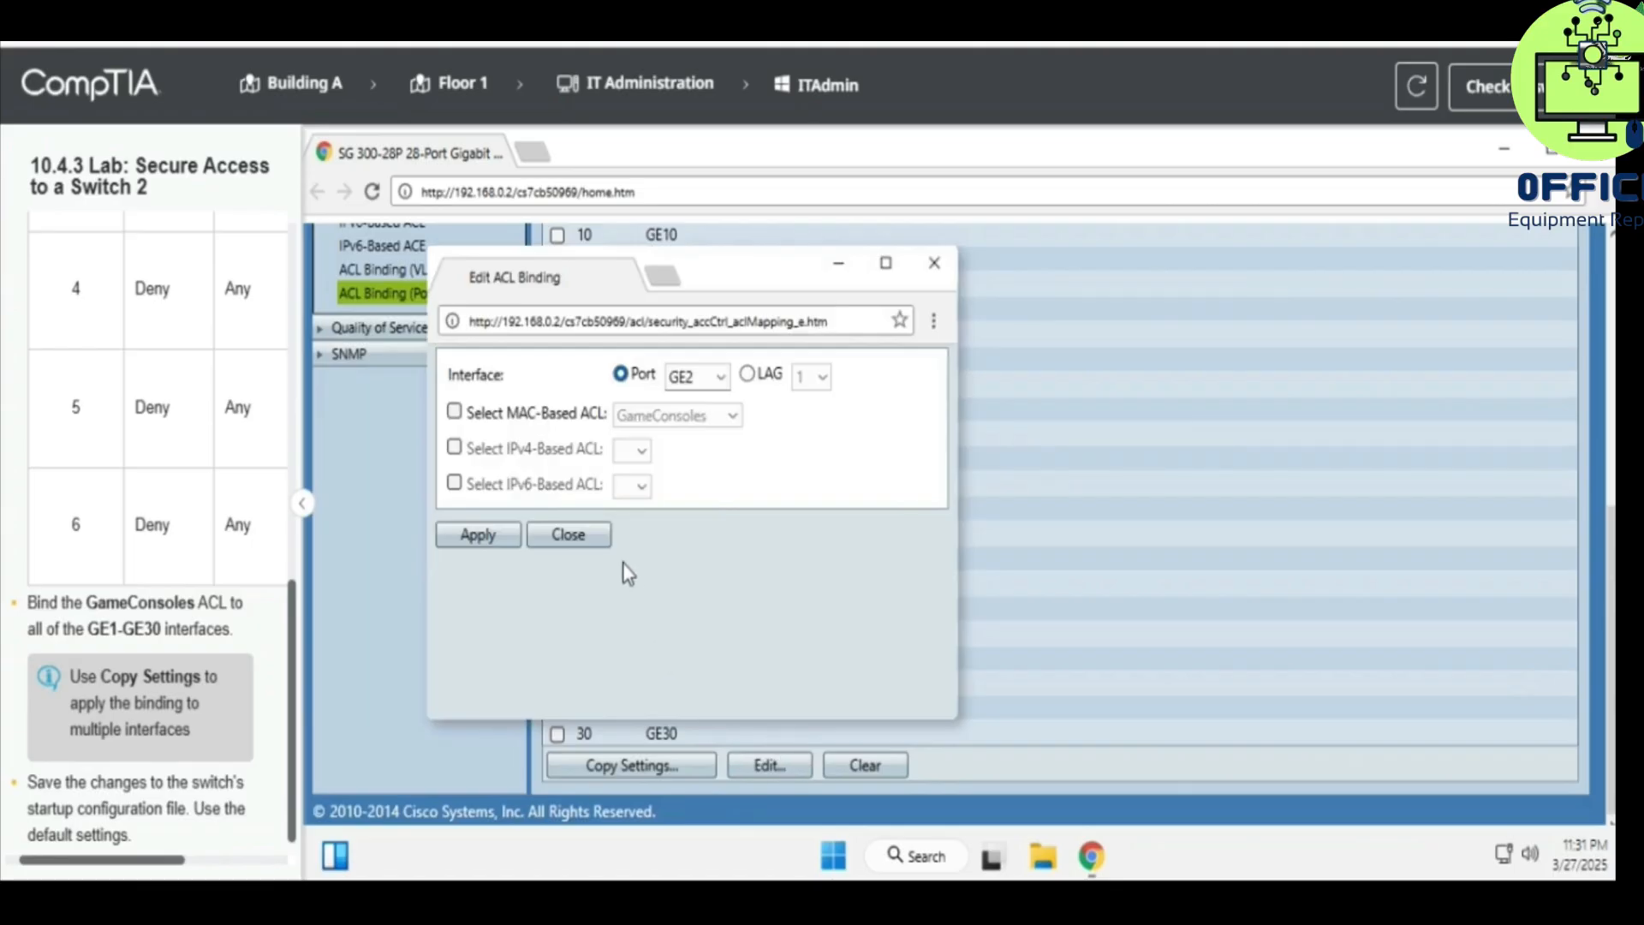
left_click(537, 417)
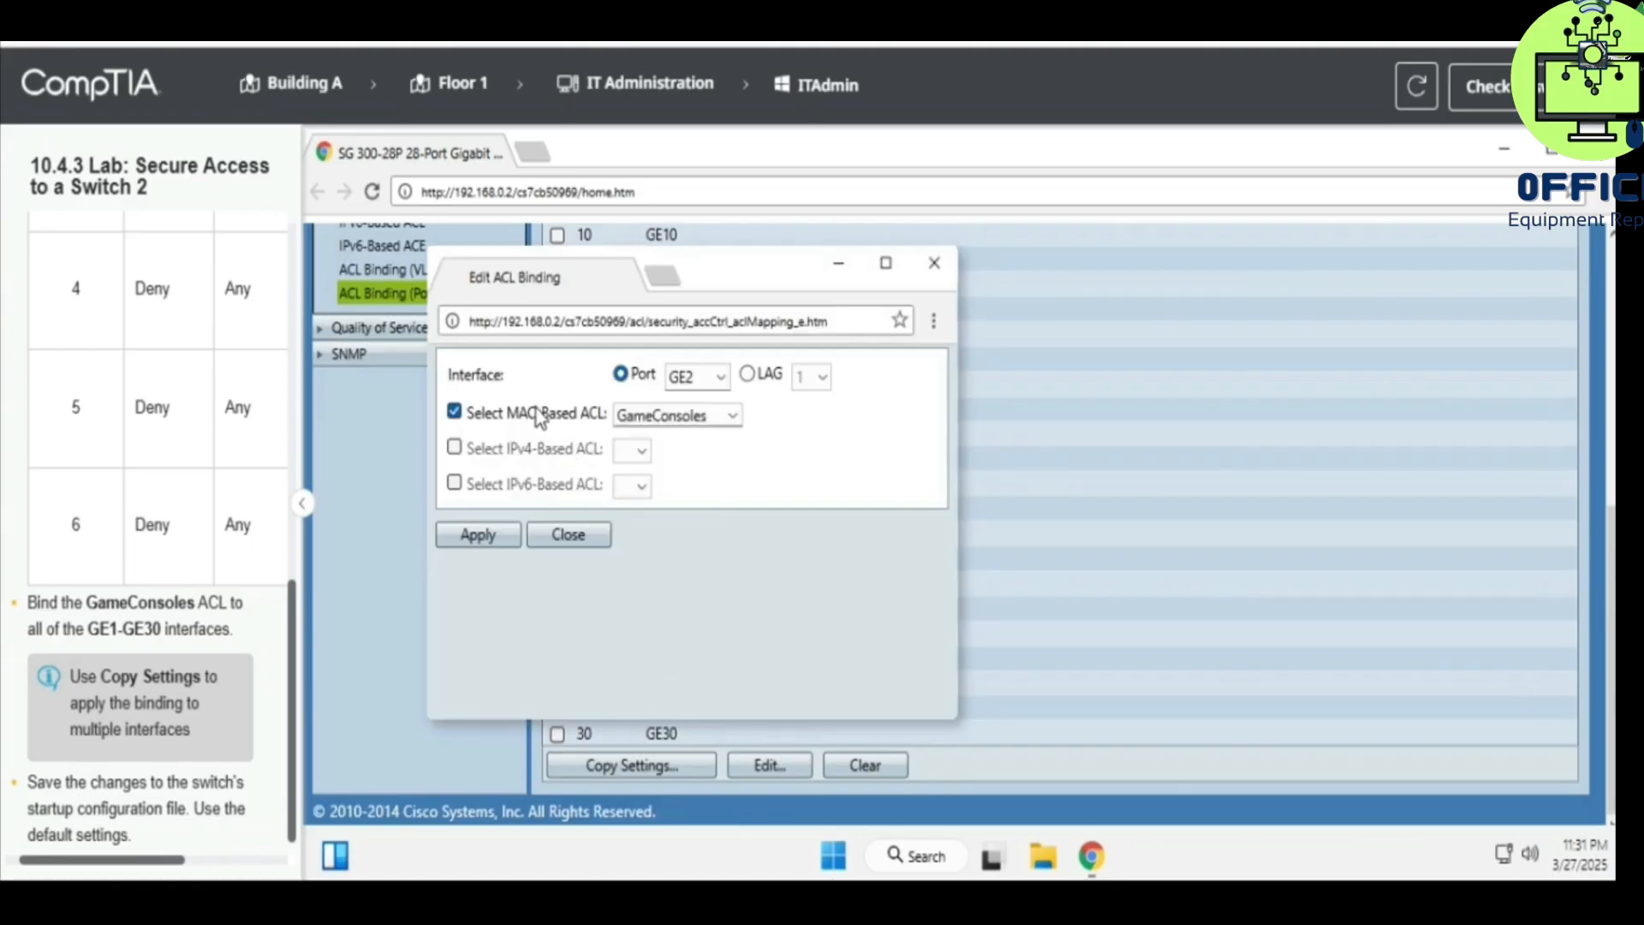
left_click(469, 536)
left_click(934, 263)
- Switch the selection from GE2 to GE1 and bind GameConsoles to GE1
scroll(762, 405, "up", 4)
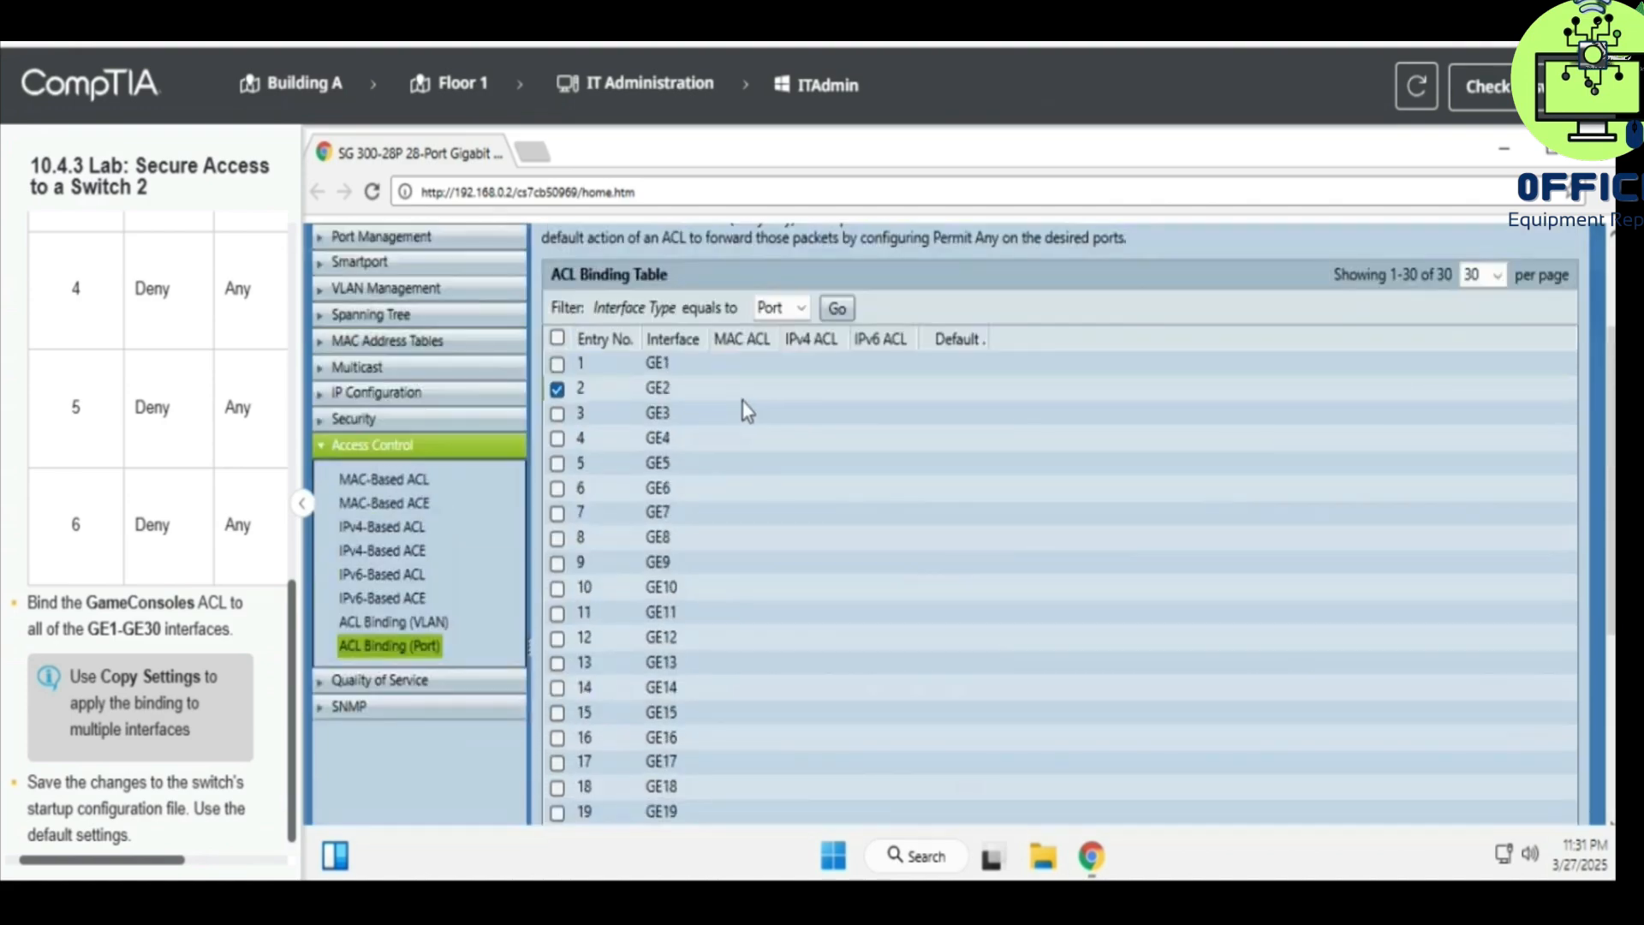
left_click(557, 389)
left_click(558, 364)
scroll(691, 486, "down", 4)
left_click(765, 763)
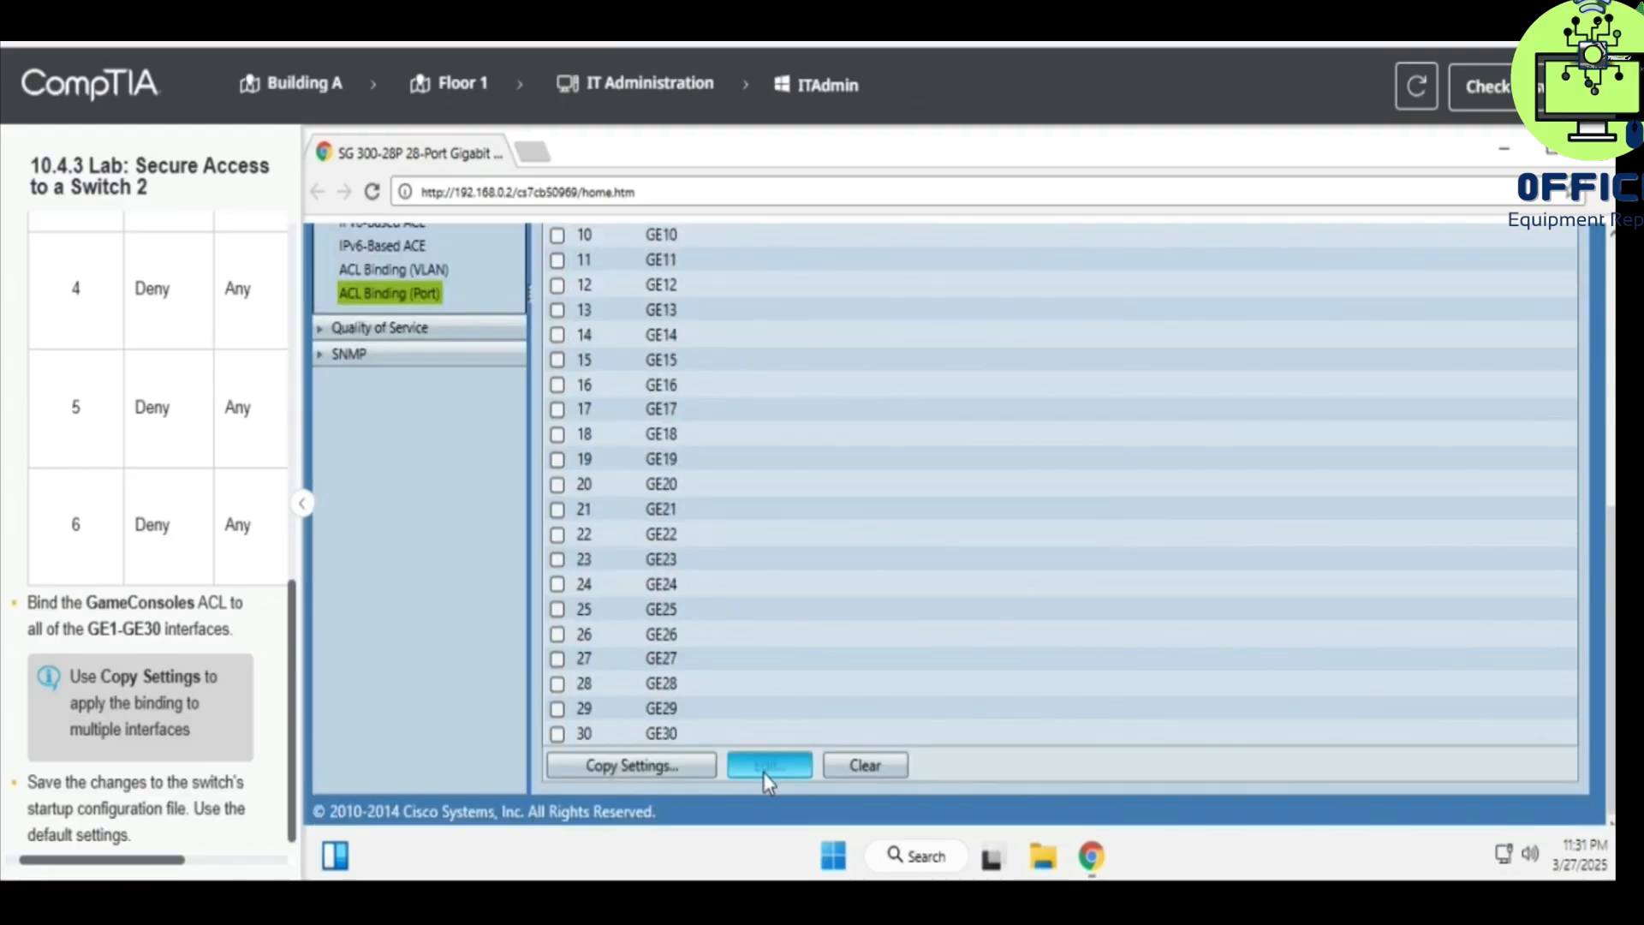
left_click(552, 437)
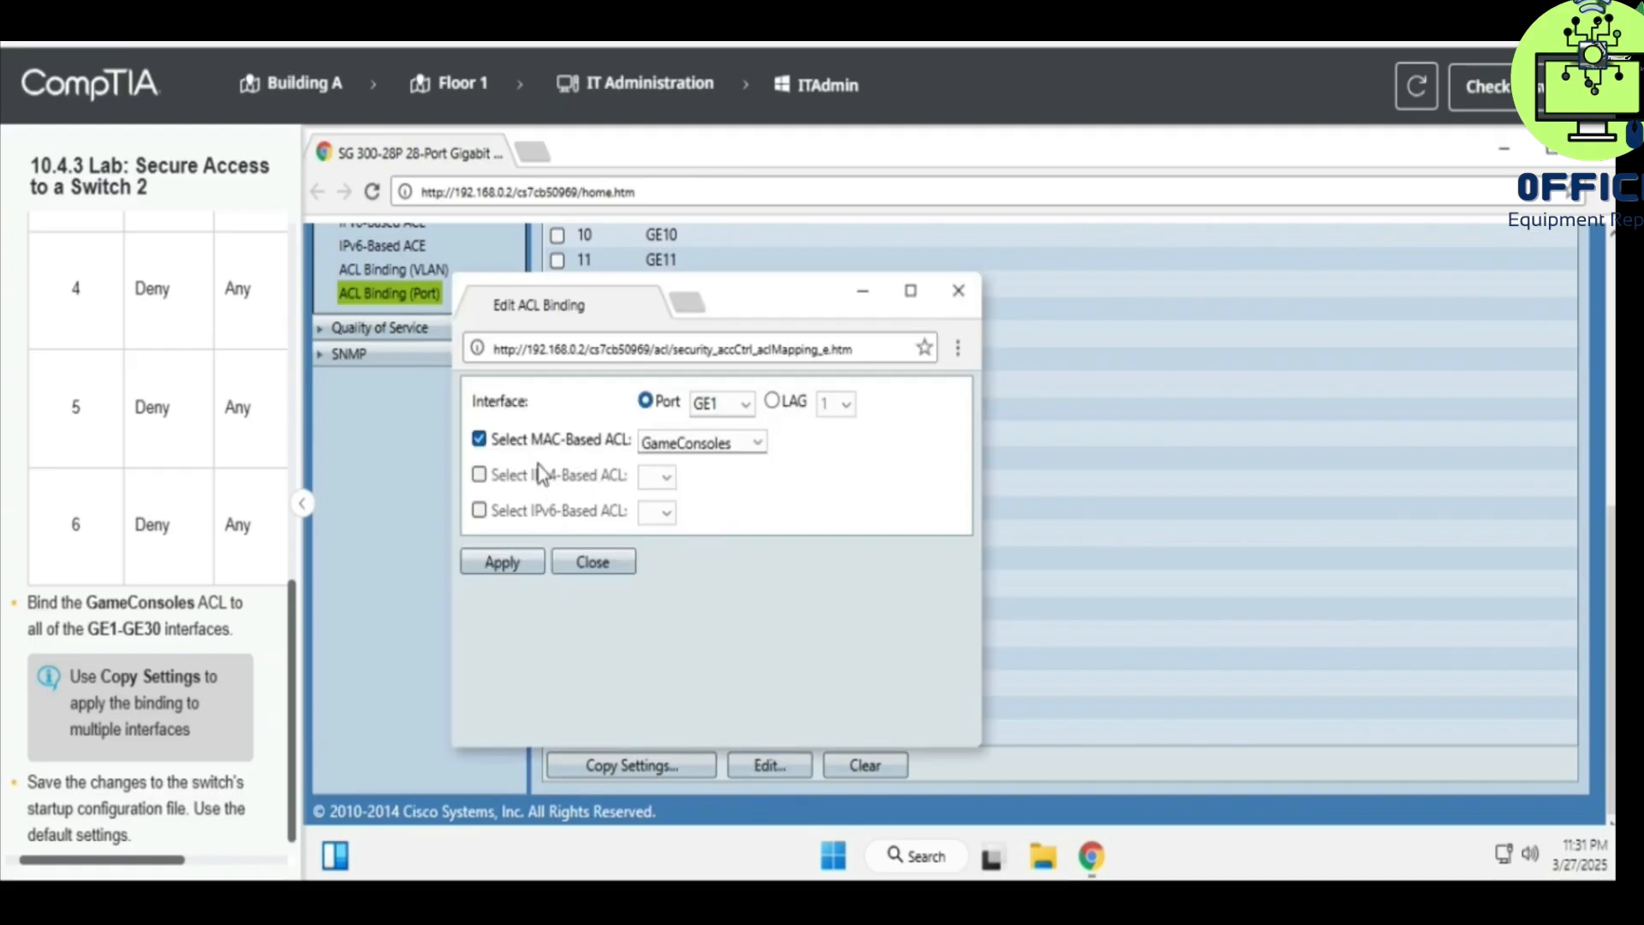
left_click(520, 566)
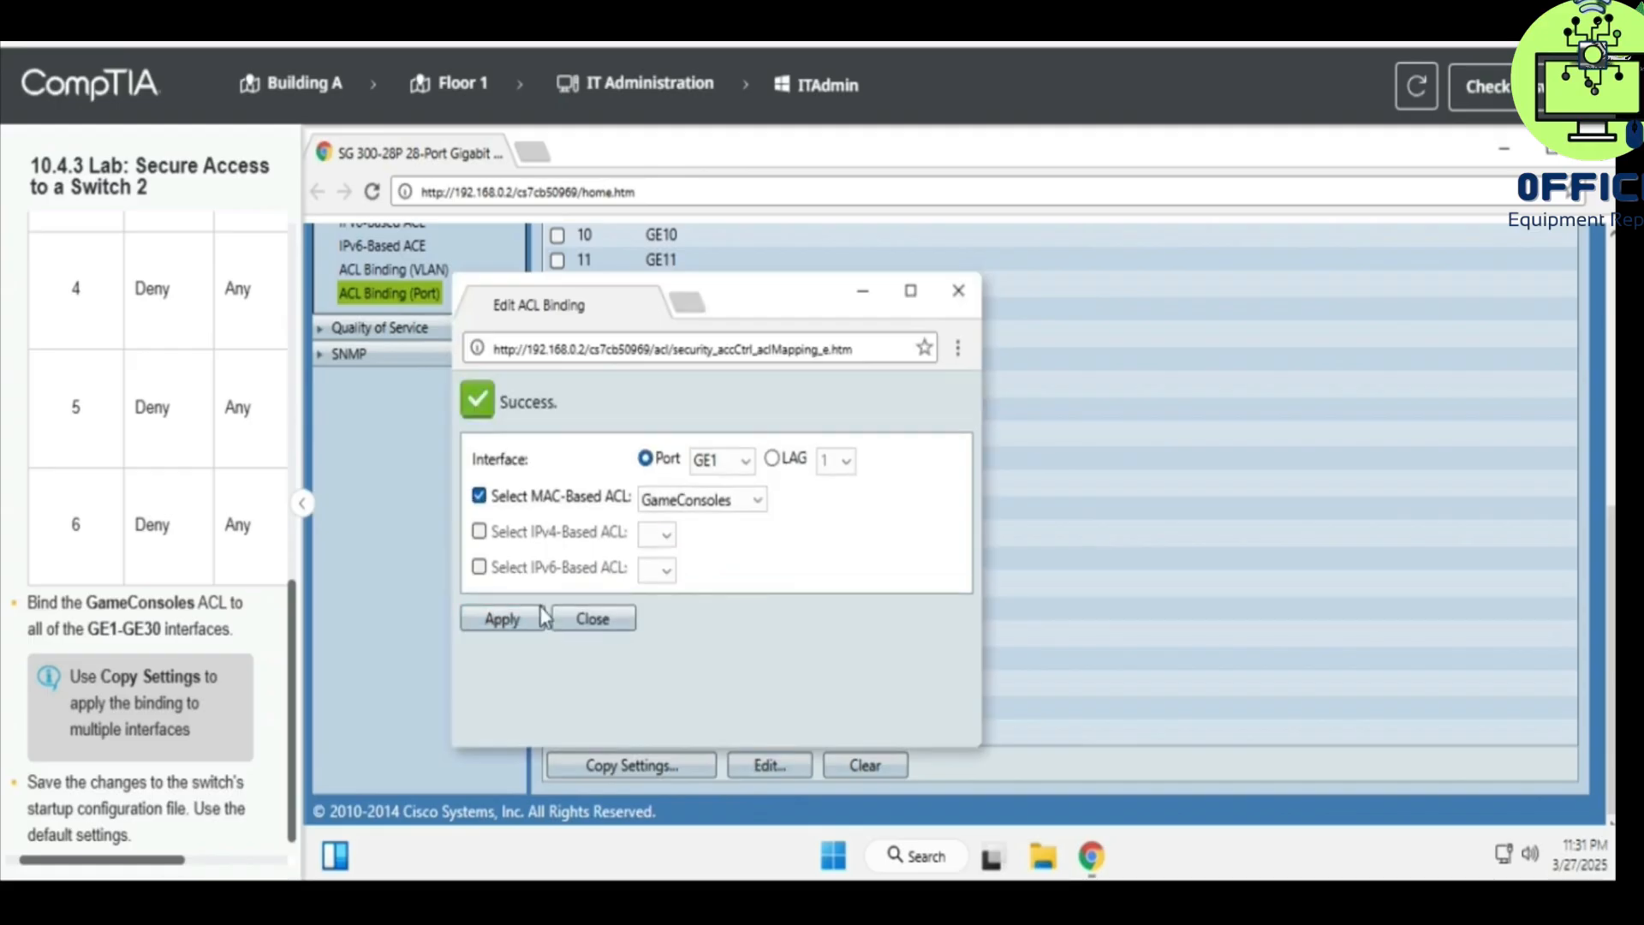
left_click(574, 619)
scroll(651, 620, "up", 4)
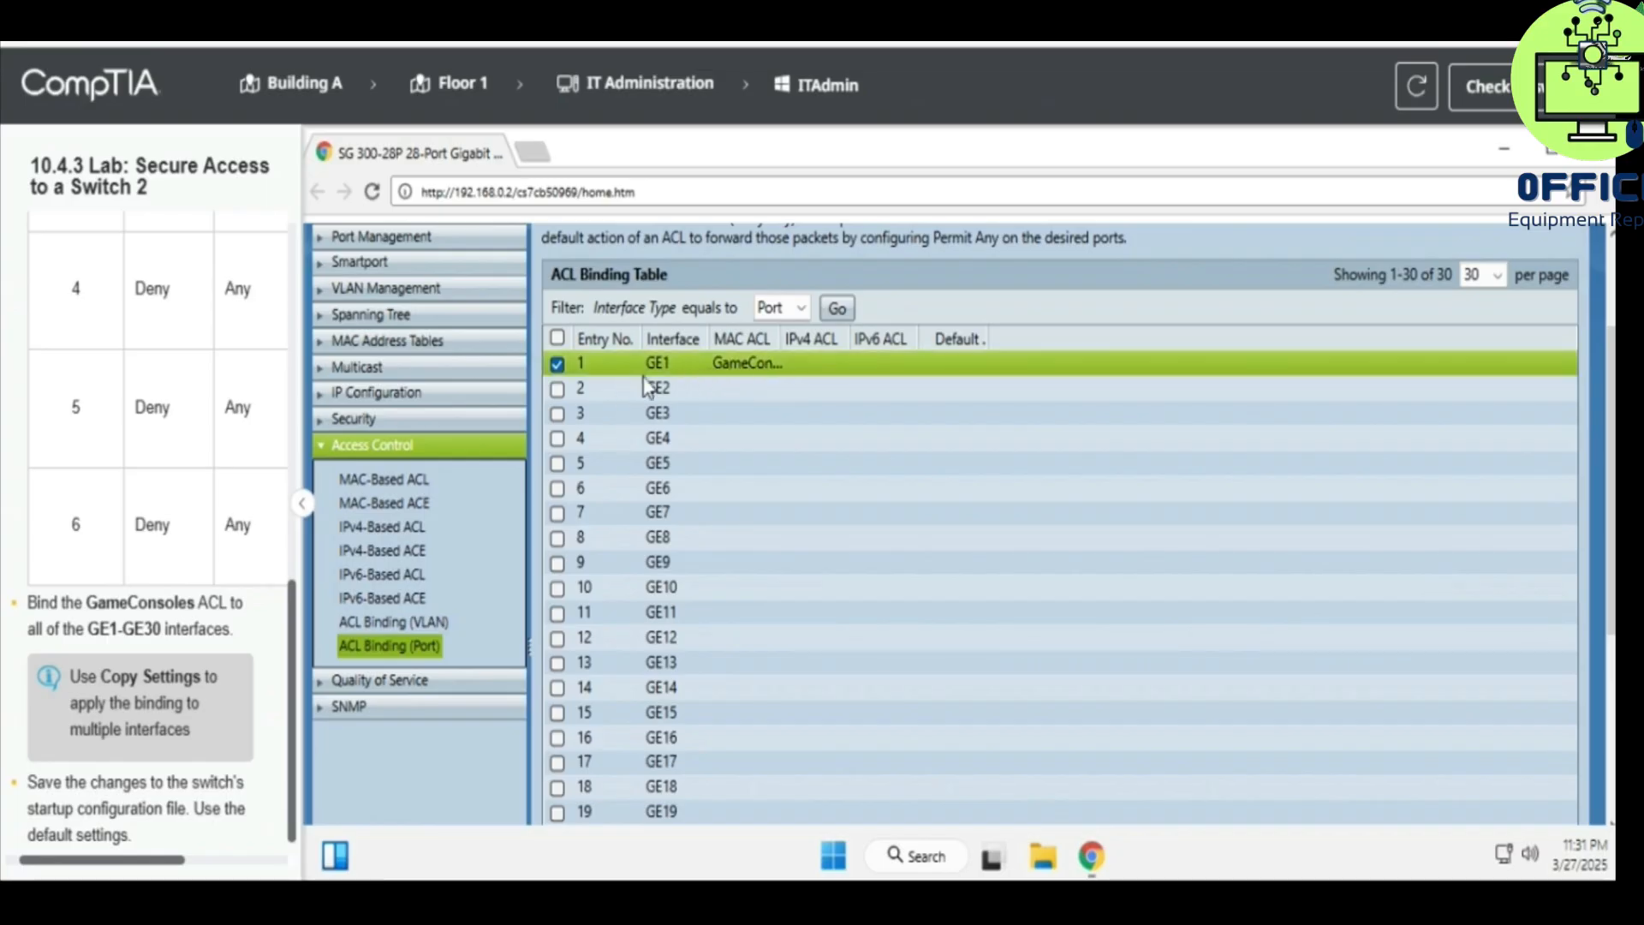
scroll(722, 457, "down", 4)
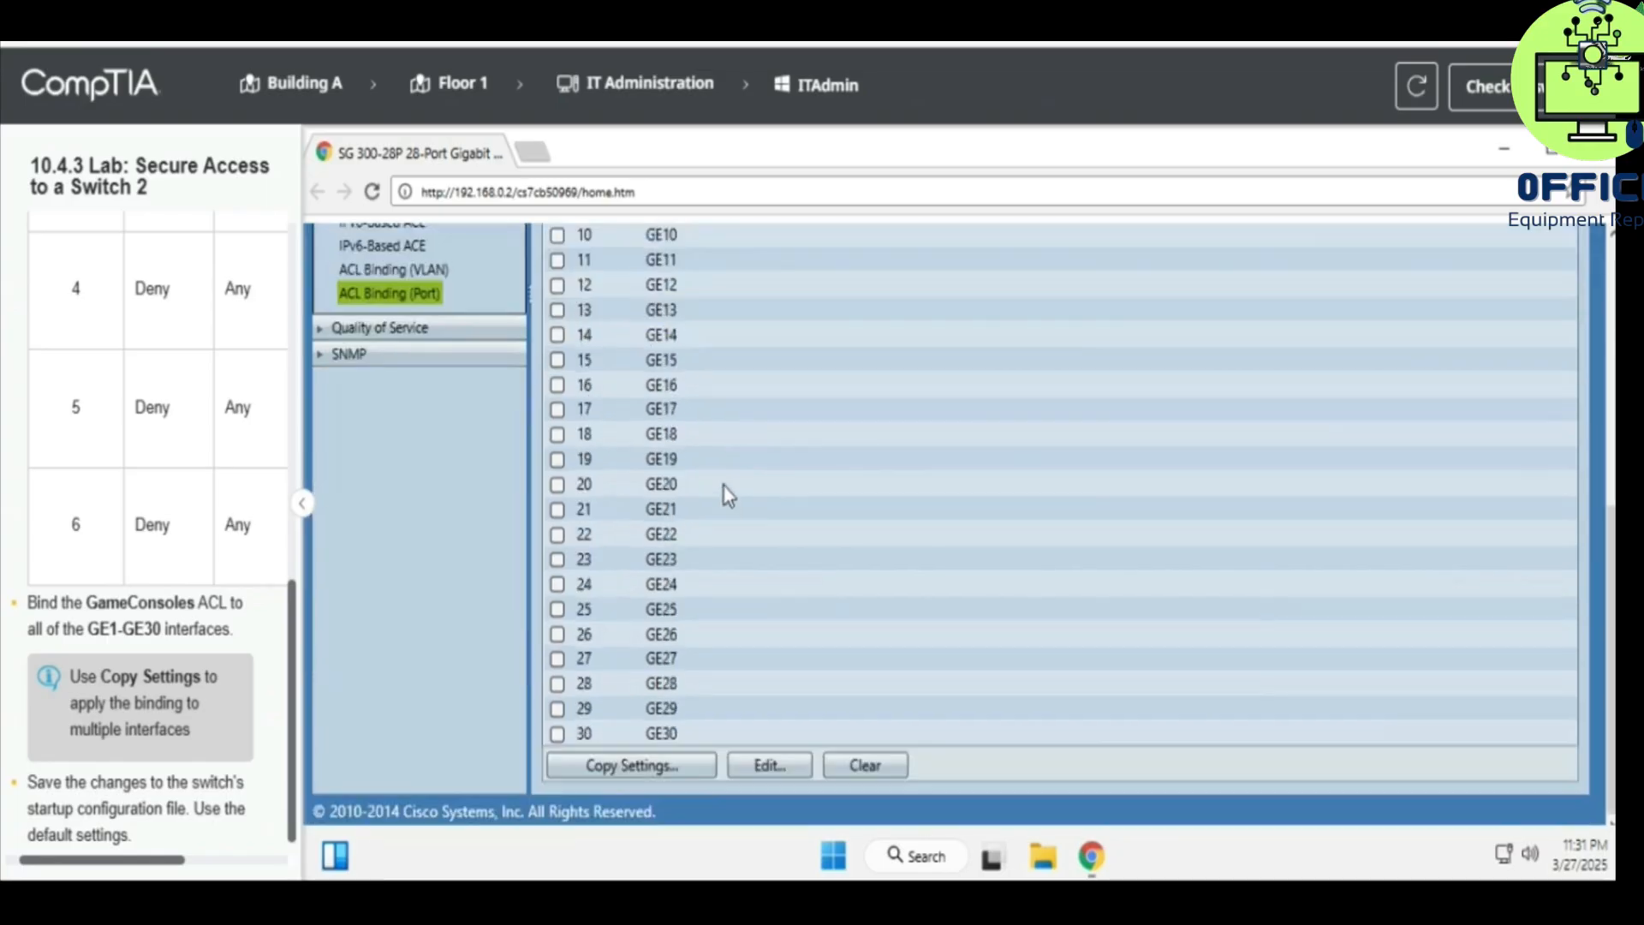
- Copy GE1's GameConsoles binding to entries 2-30 and verify the updated port table
left_click(665, 764)
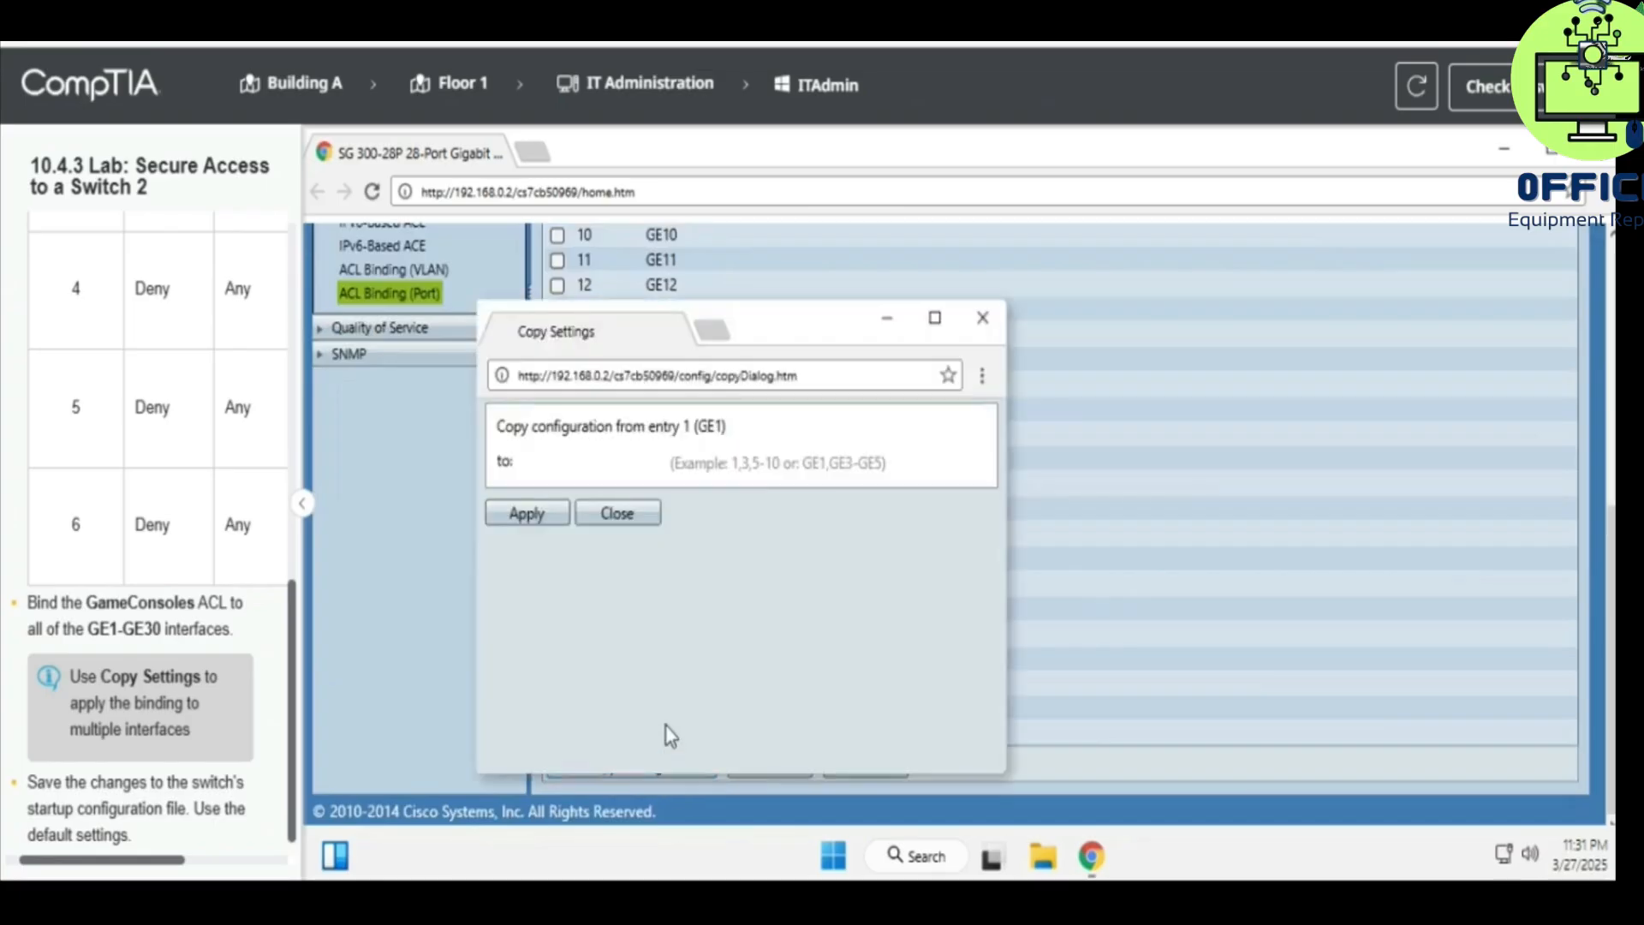
left_click(602, 454)
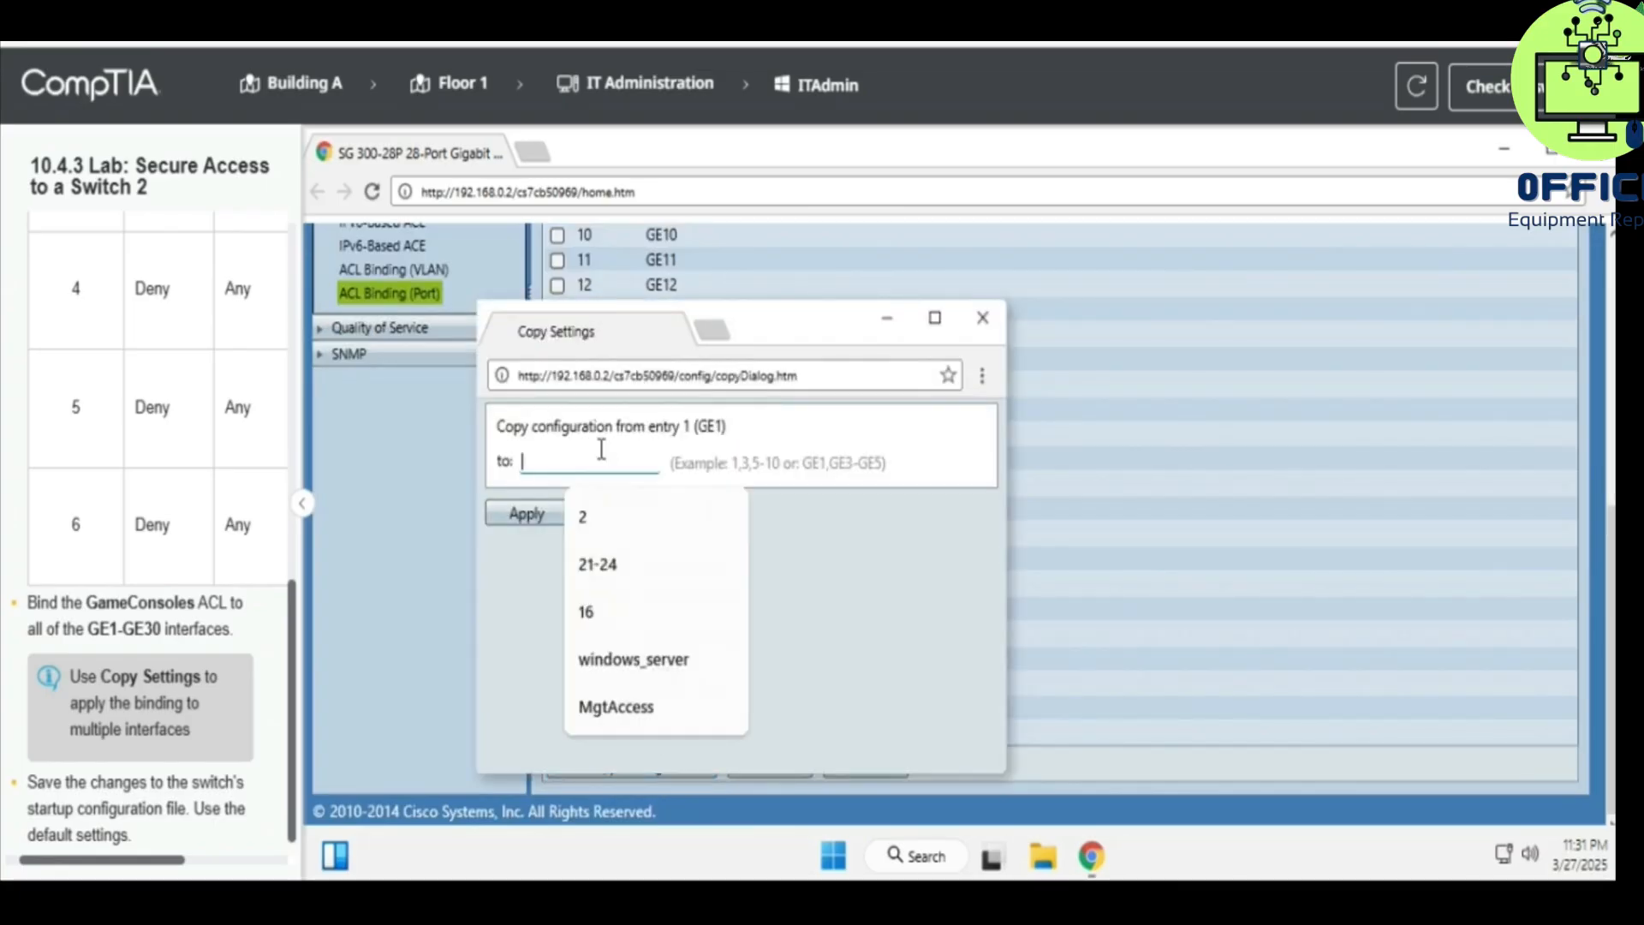
type("2-1")
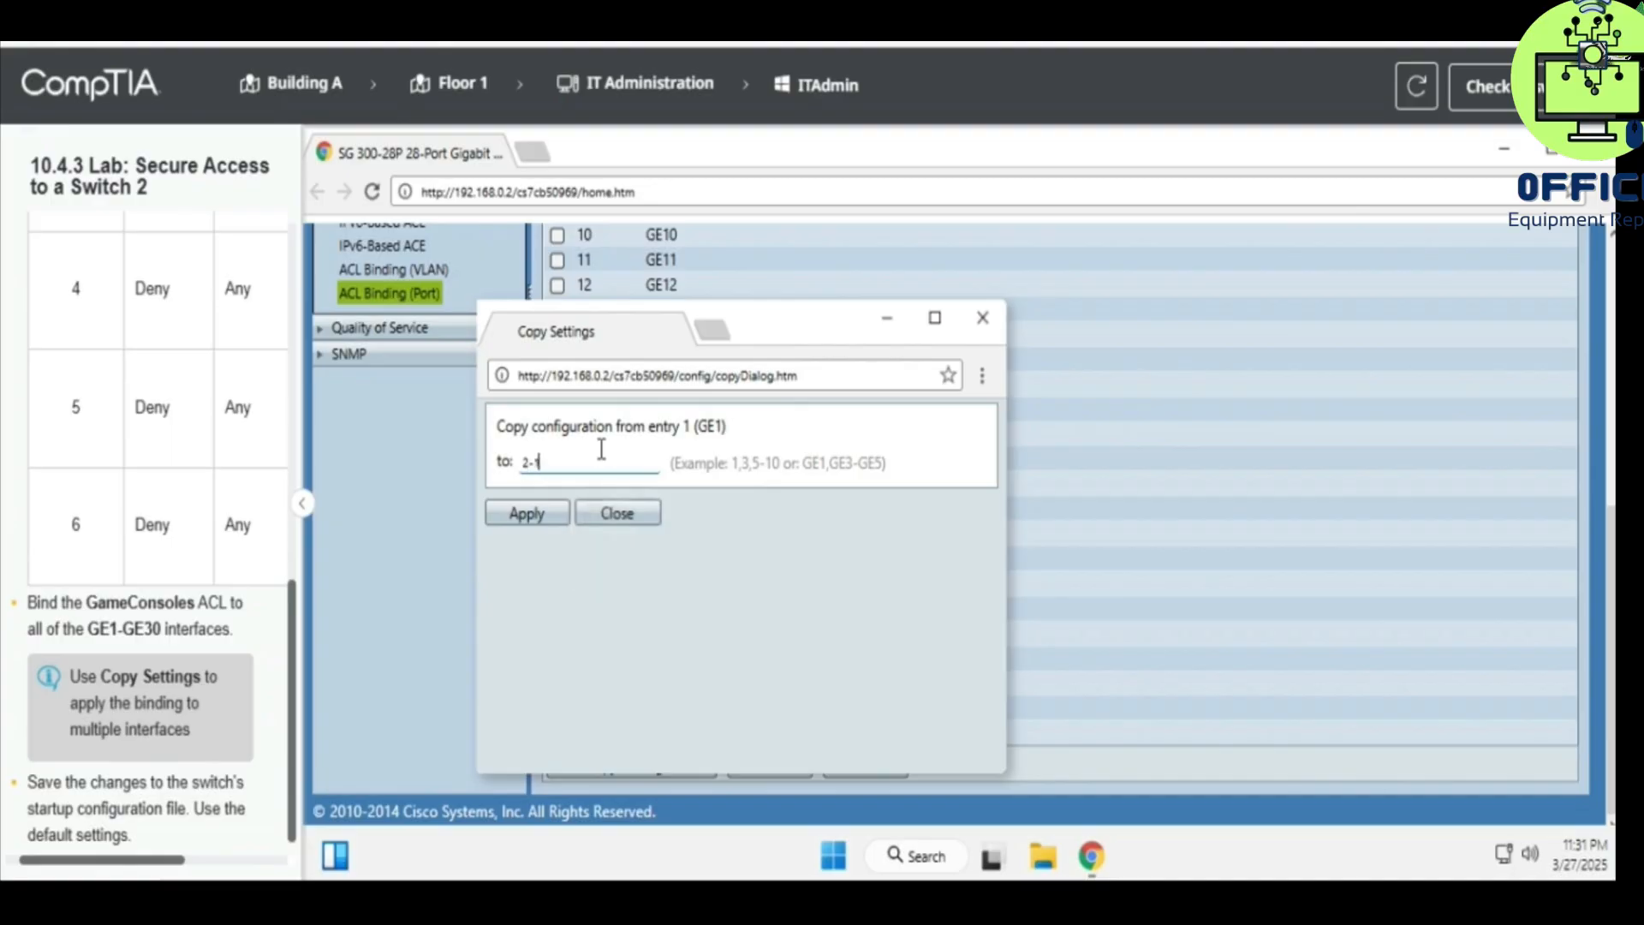
type("2")
key("BackSpace")
type("30")
left_click(552, 514)
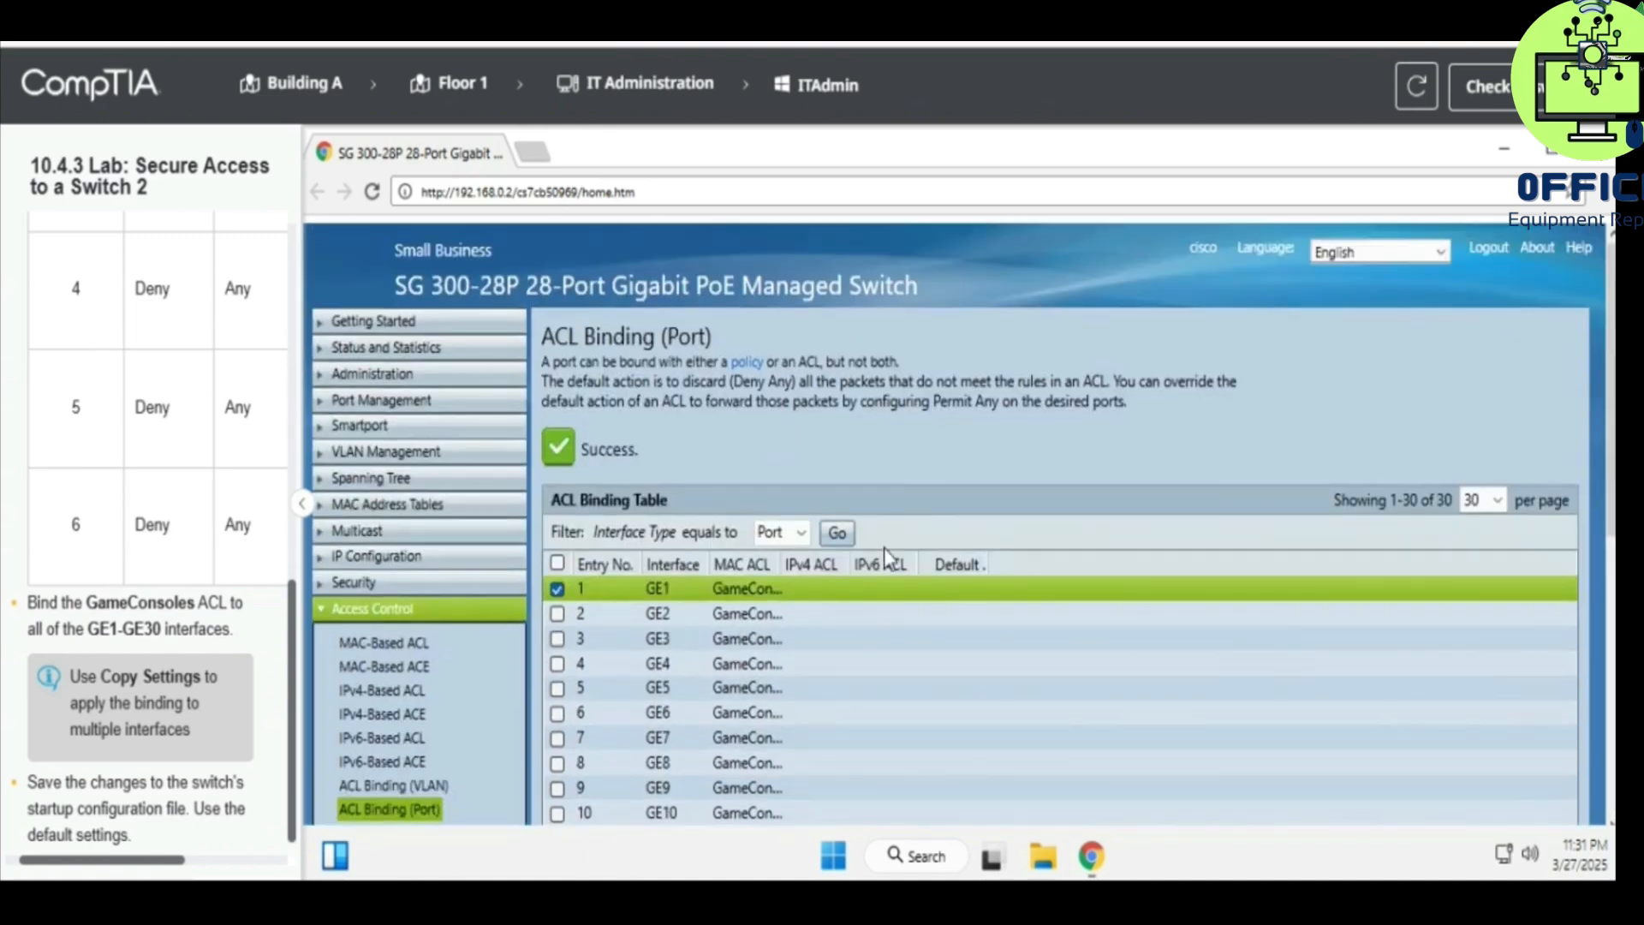
scroll(882, 556, "down", 1)
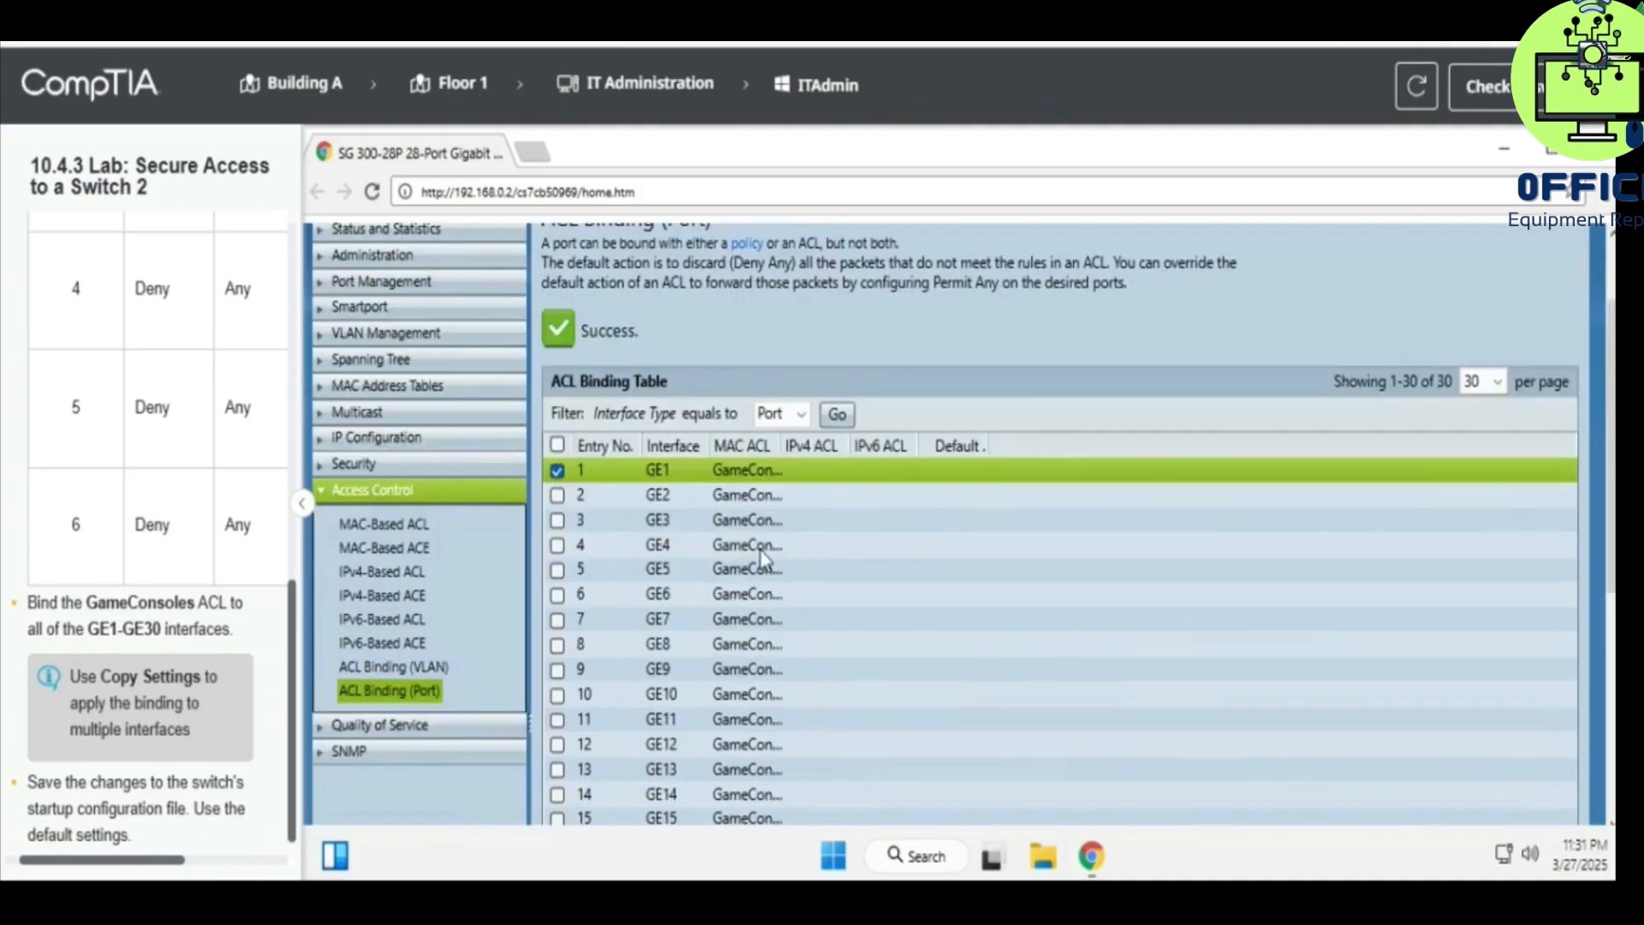
scroll(762, 552, "down", 1)
scroll(753, 531, "down", 2)
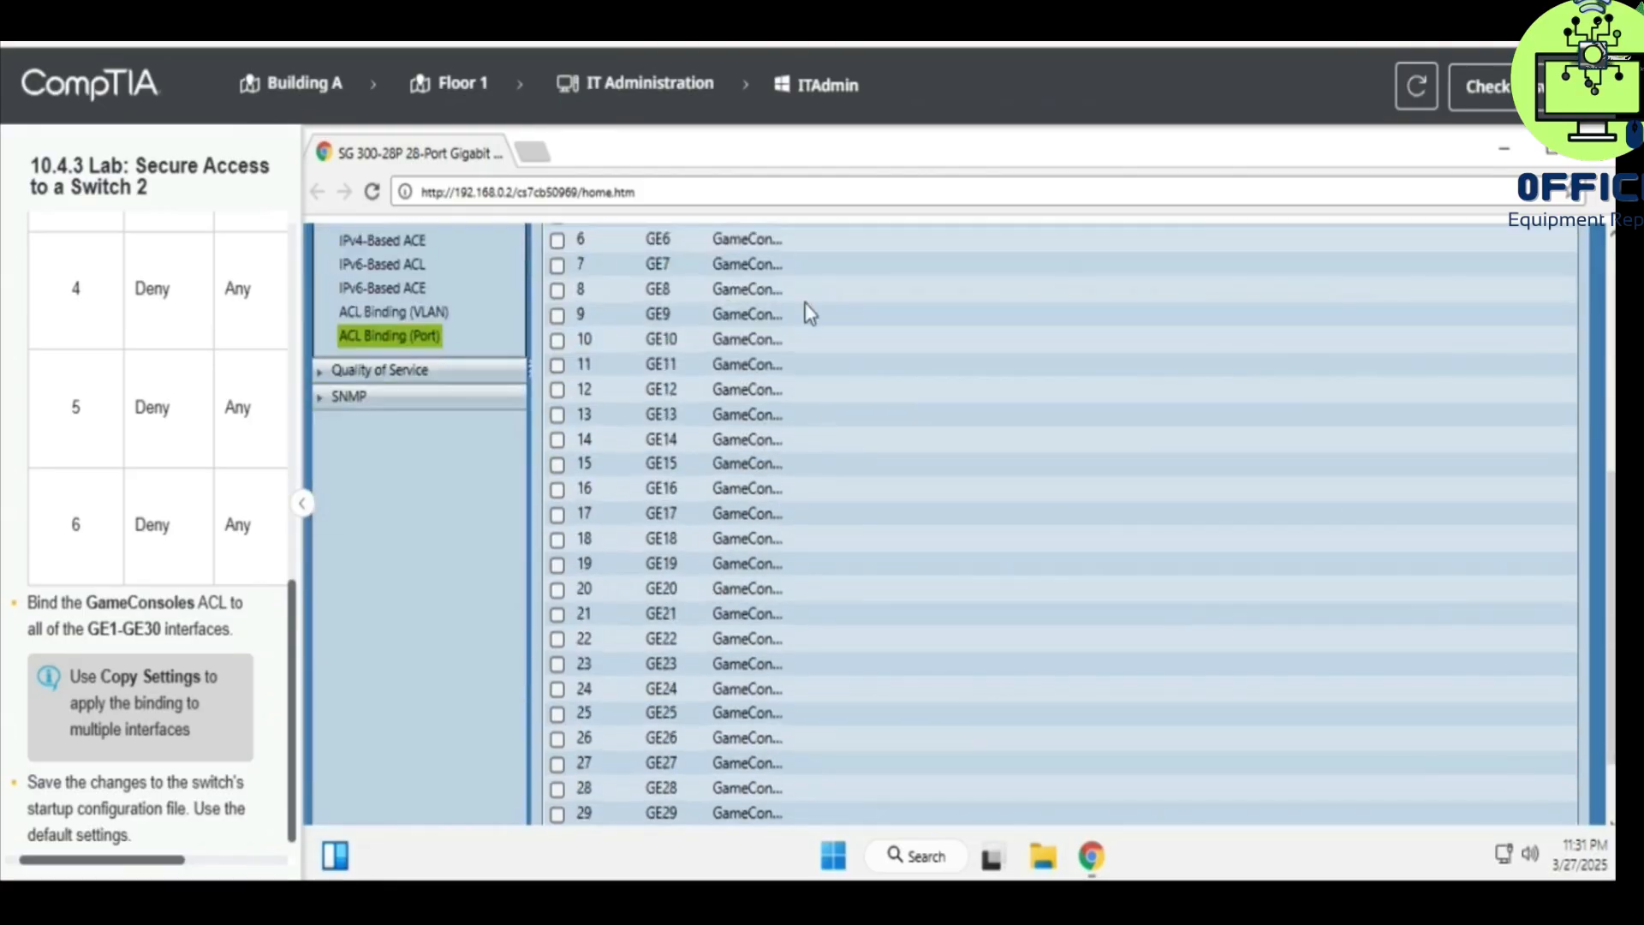
scroll(753, 516, "down", 1)
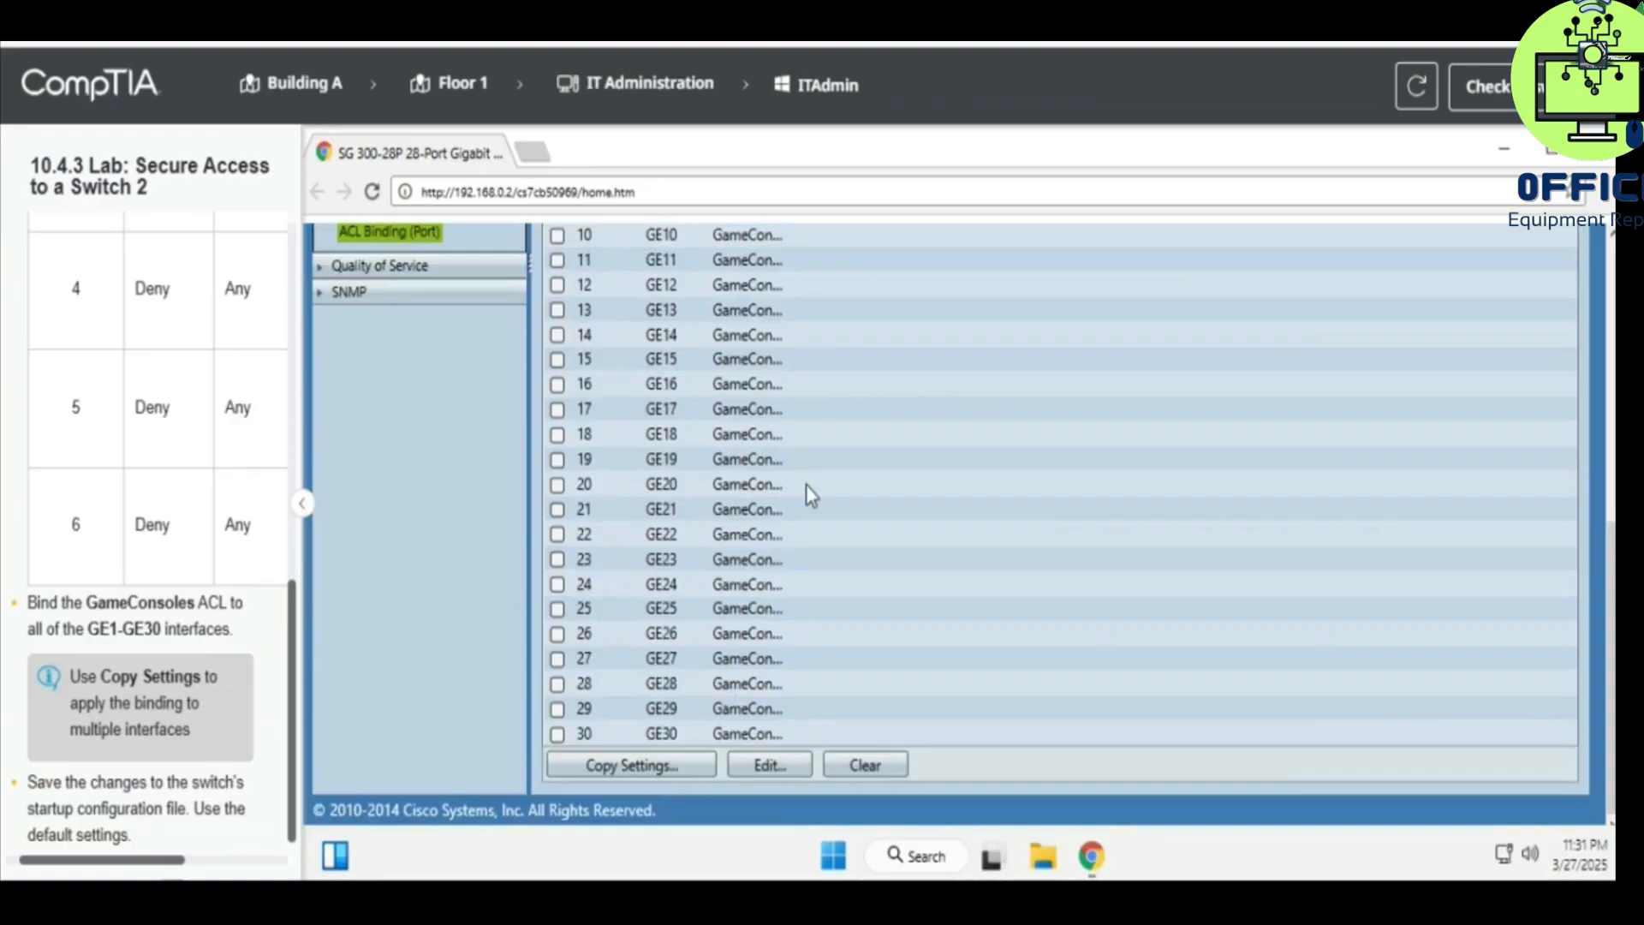
scroll(902, 500, "up", 5)
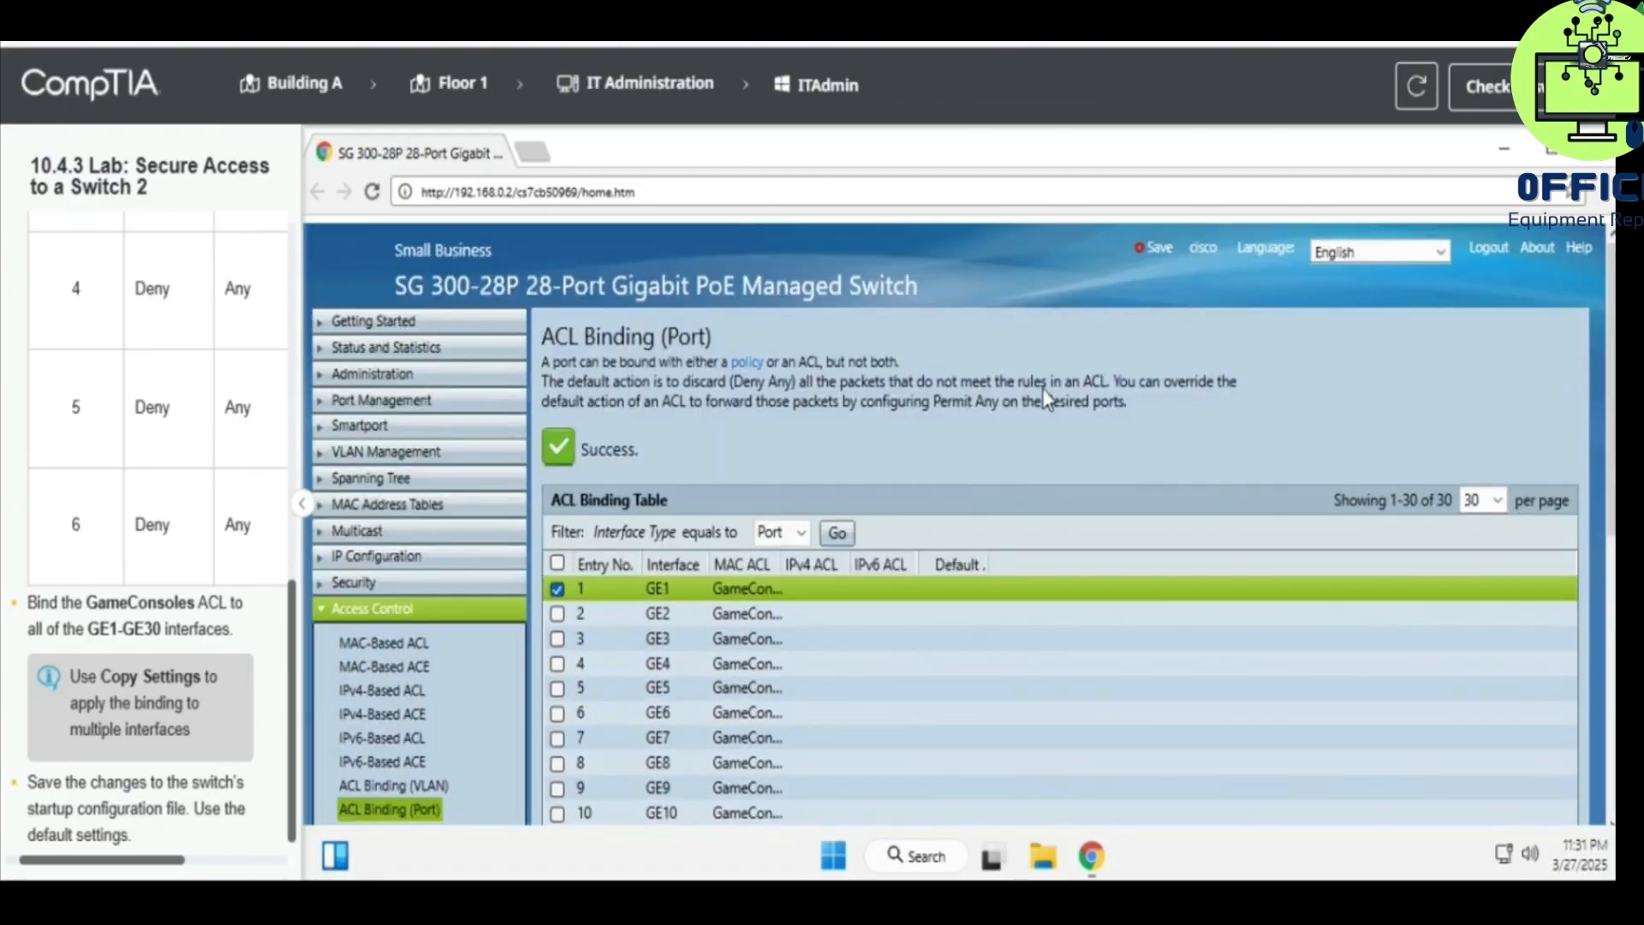
- Save Running to Startup configuration again, confirming the 642-byte copy and returning to the form
left_click(1160, 250)
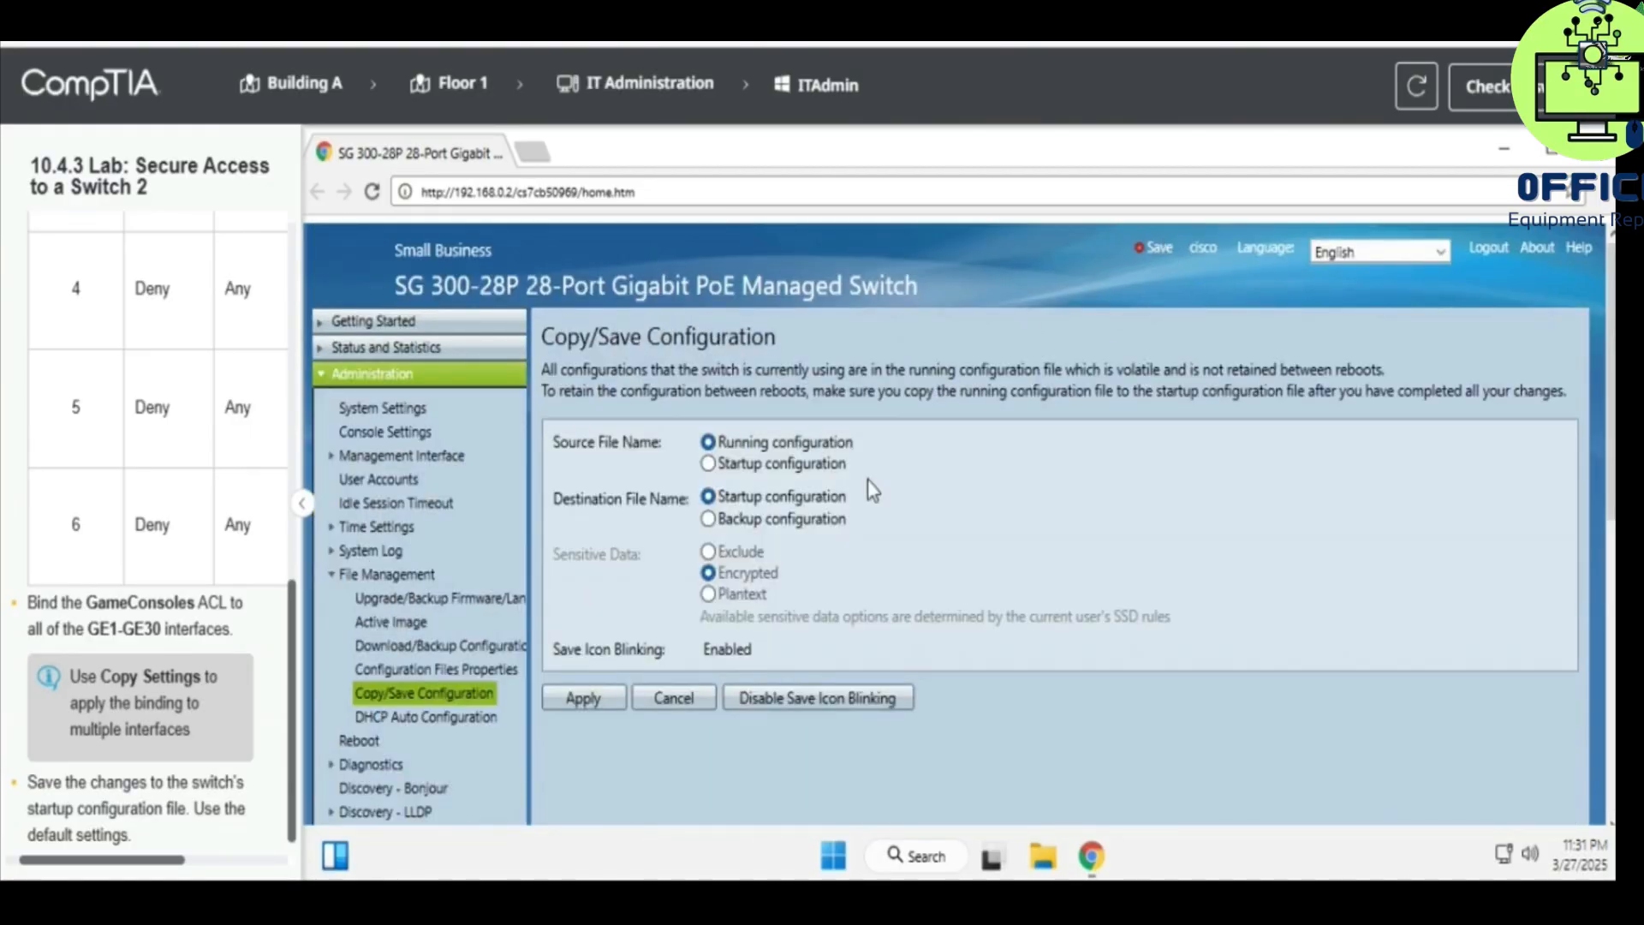
left_click(573, 697)
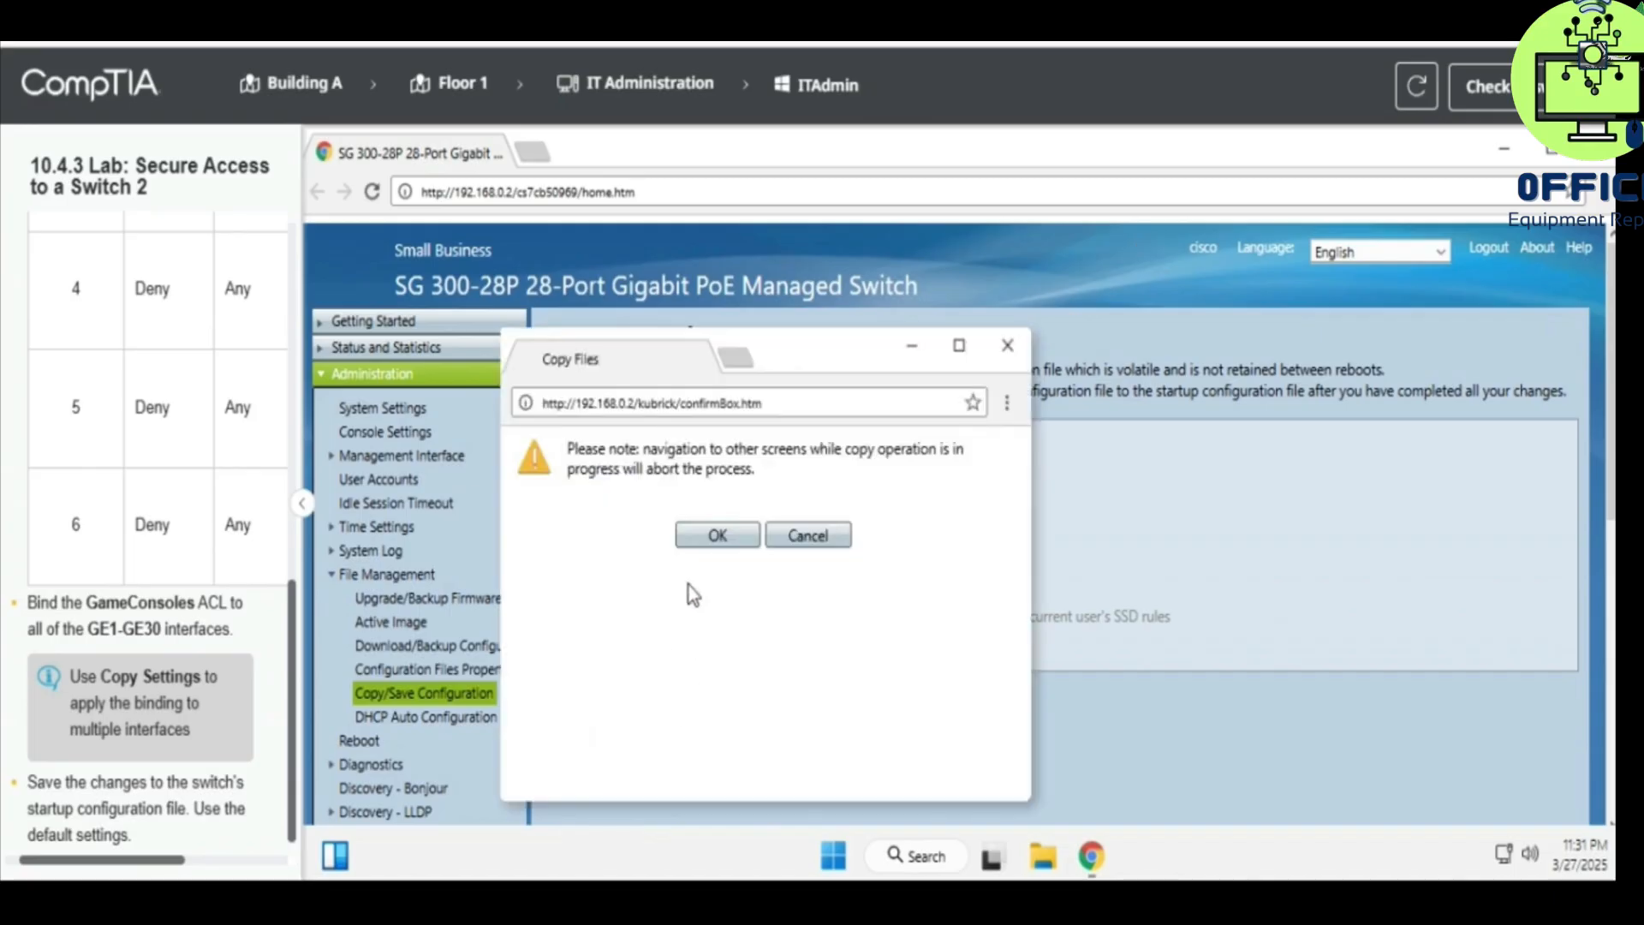
left_click(725, 538)
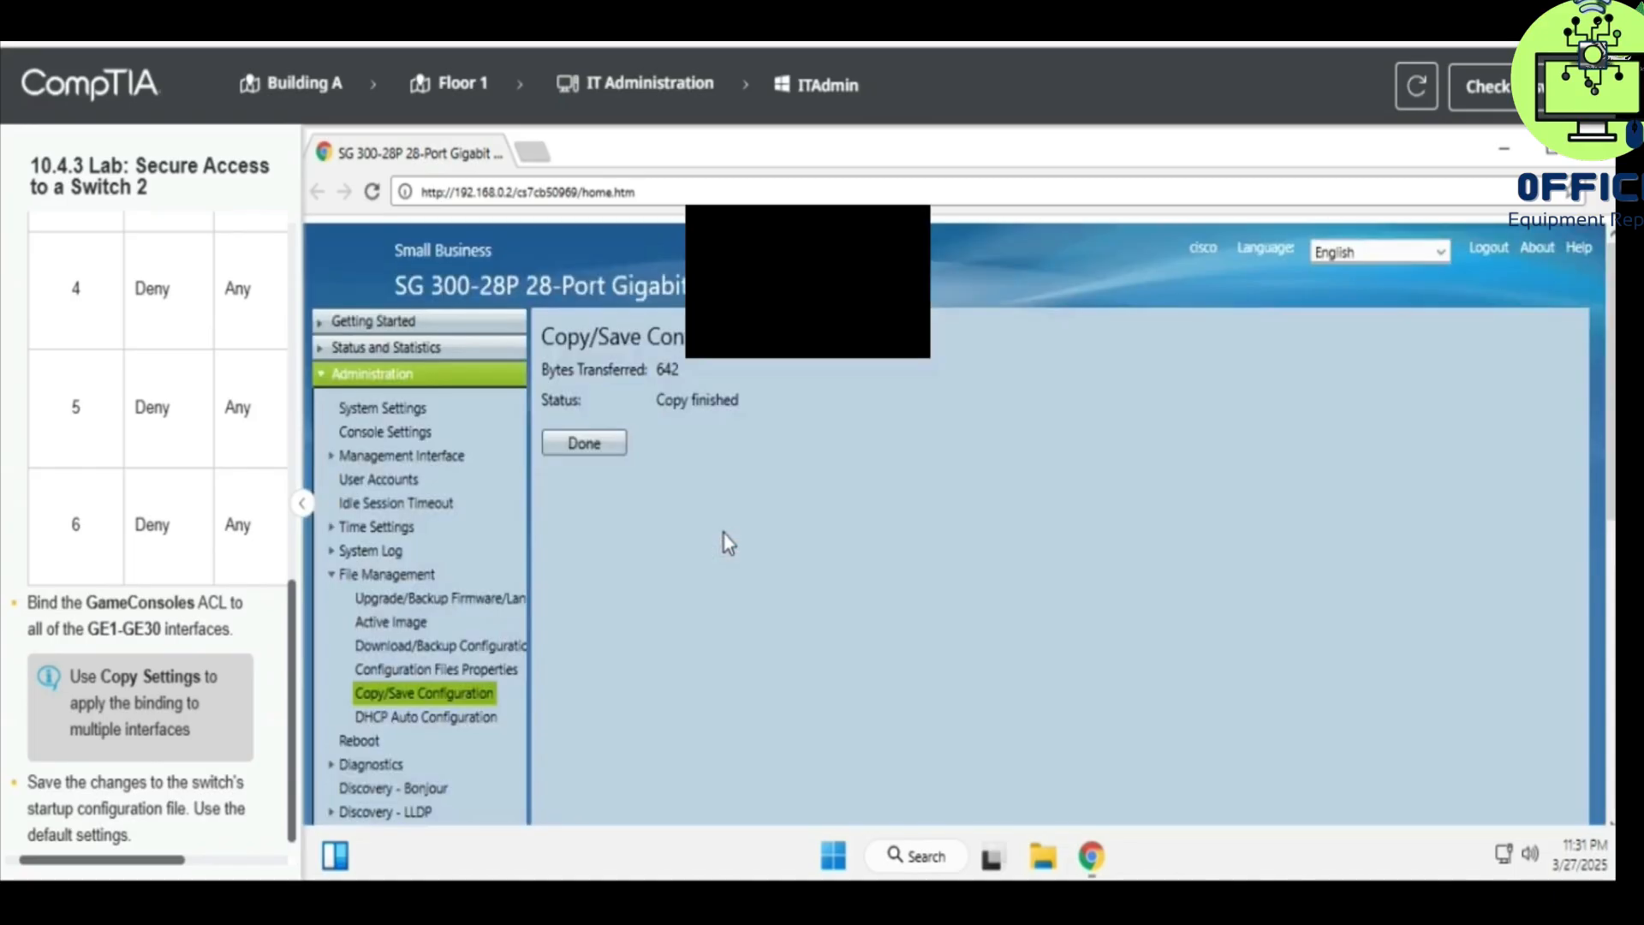
left_click(589, 455)
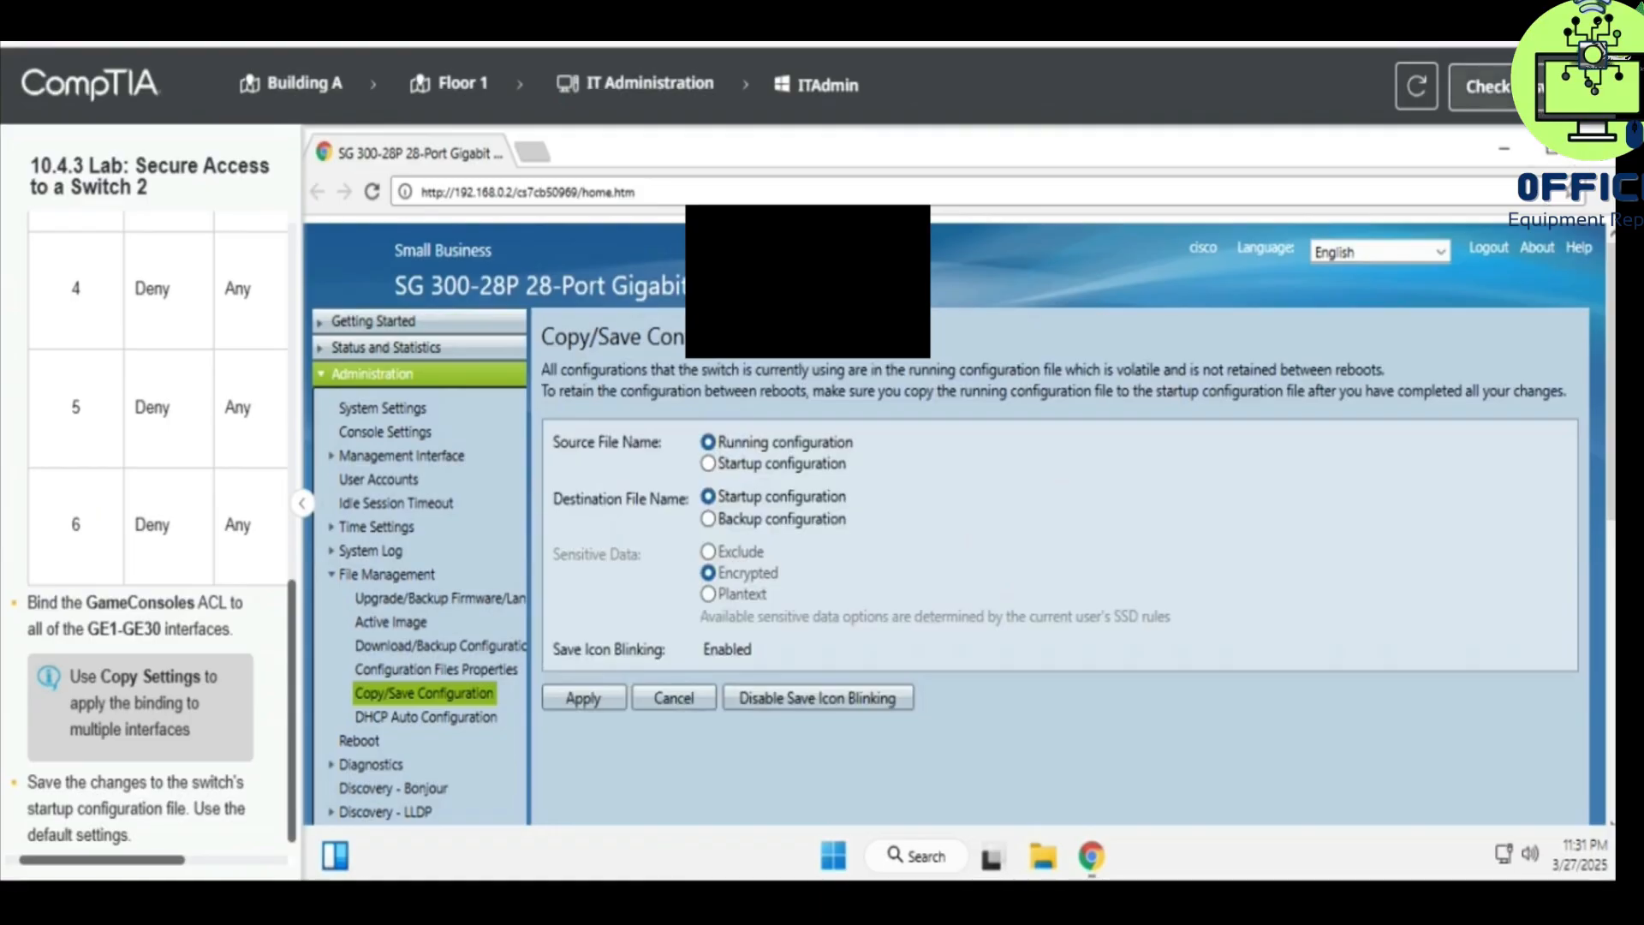
- Submit the lab with Check (Score Lab) to show the score report
left_click(1489, 87)
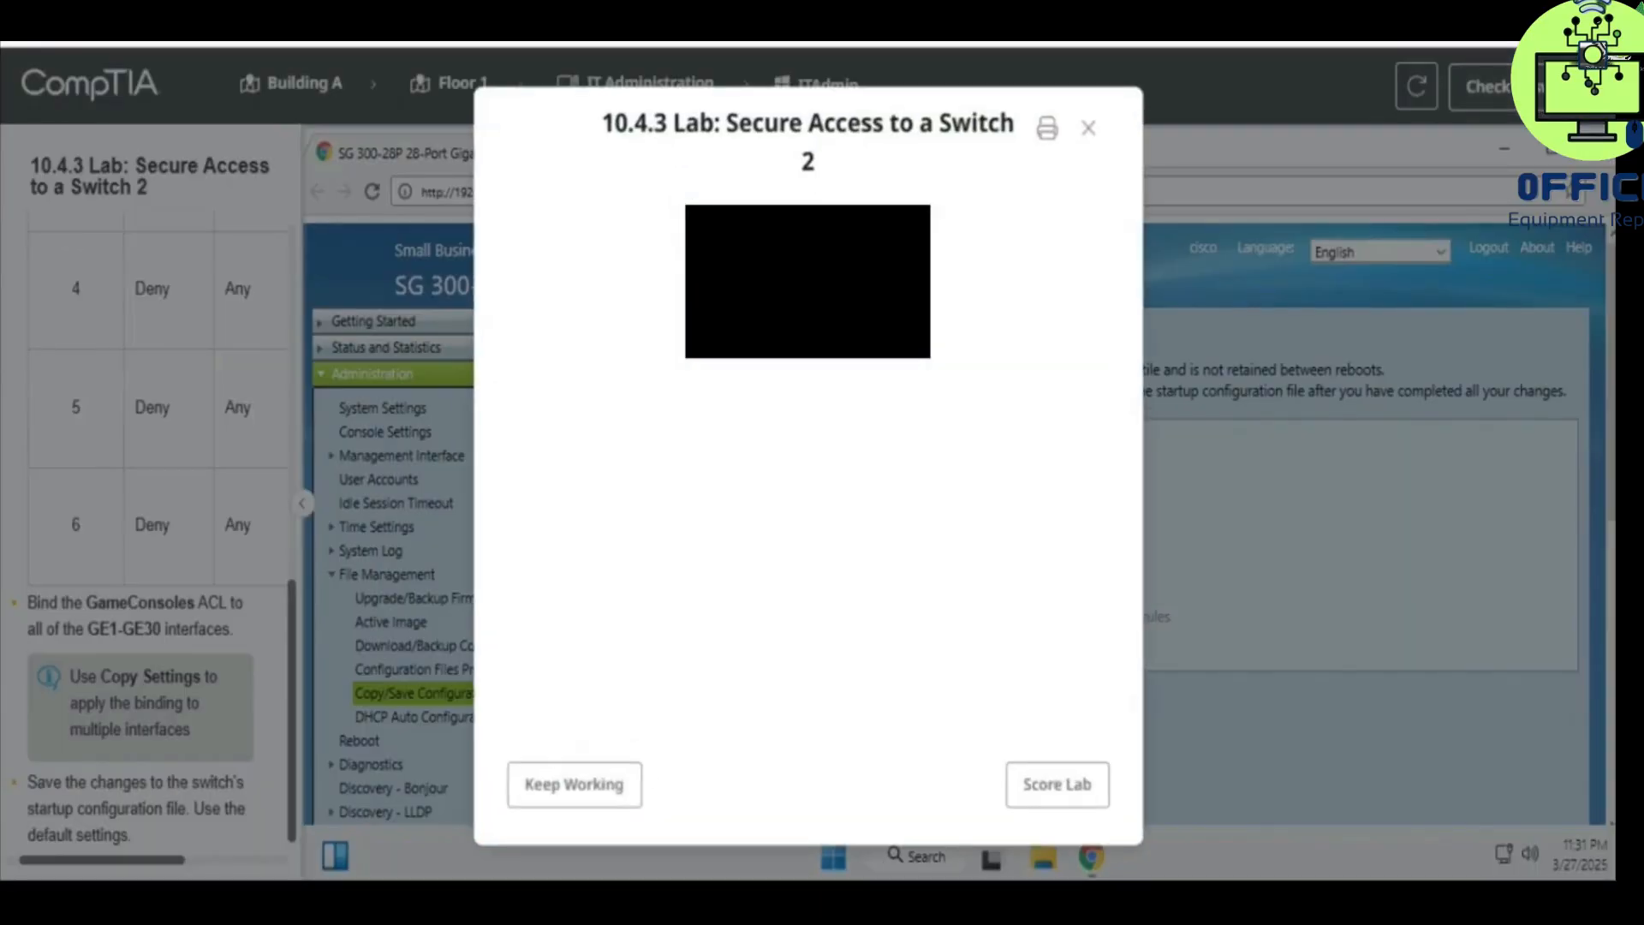